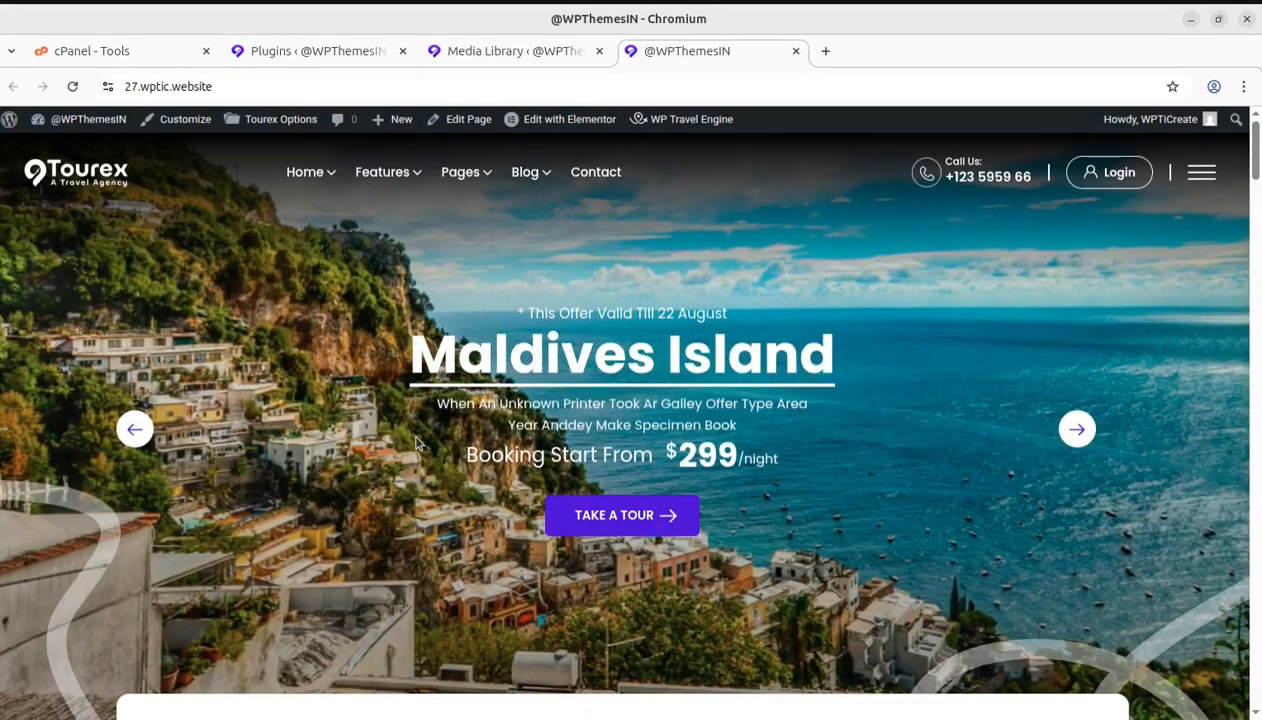
Look over the site's home page from the hero banner down to the Most Popular Tour section
scroll(950, 500, "down", 4)
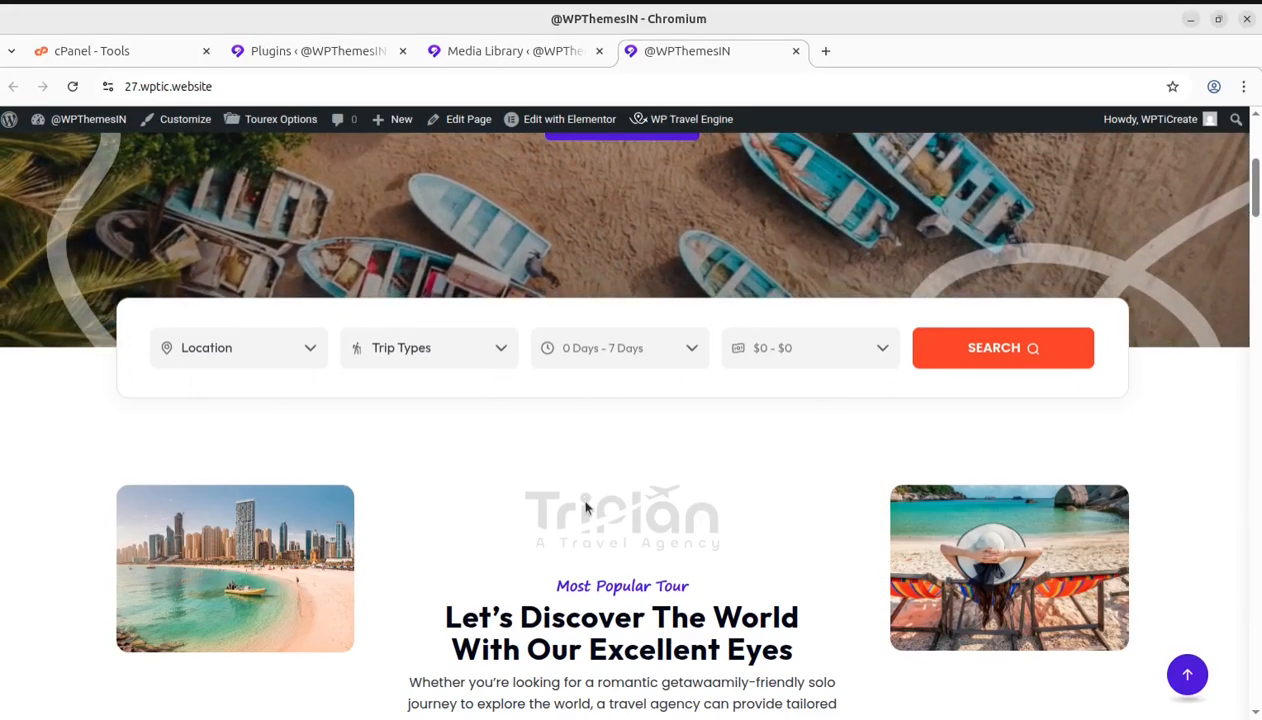
scroll(487, 459, "down", 2)
scroll(546, 495, "down", 2)
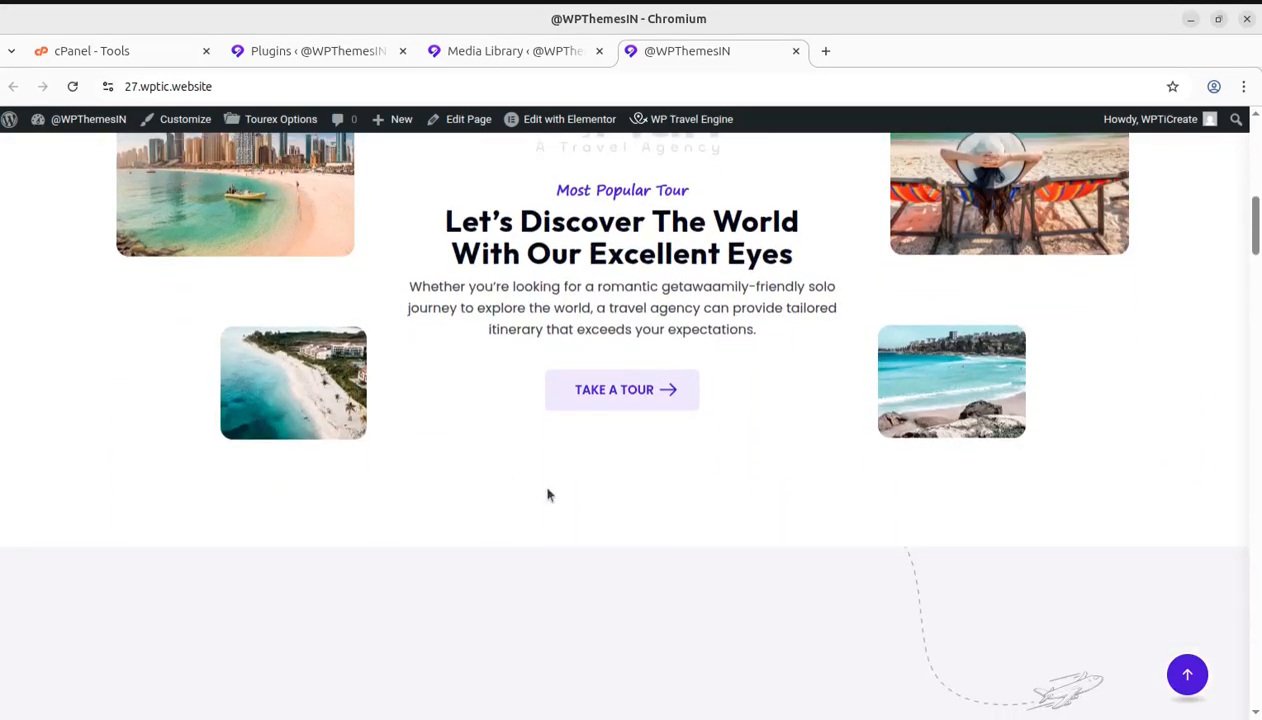
scroll(600, 525, "up", 7)
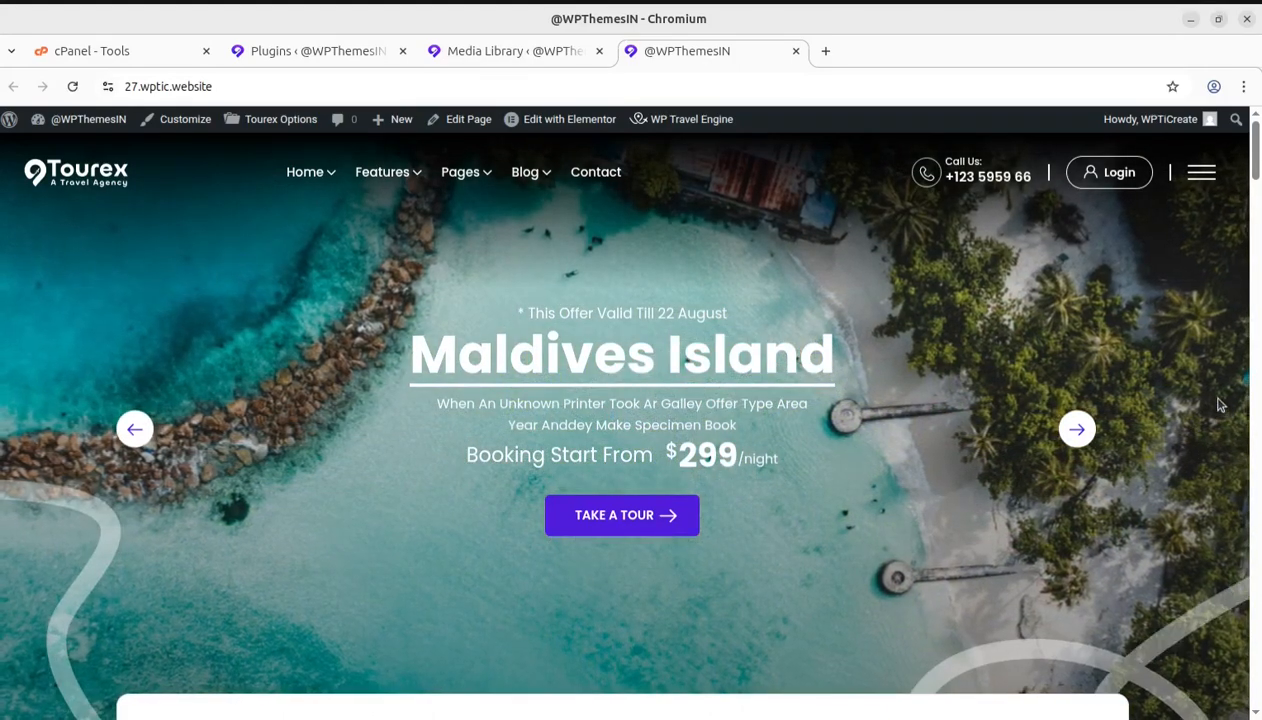
scroll(1160, 430, "down", 2)
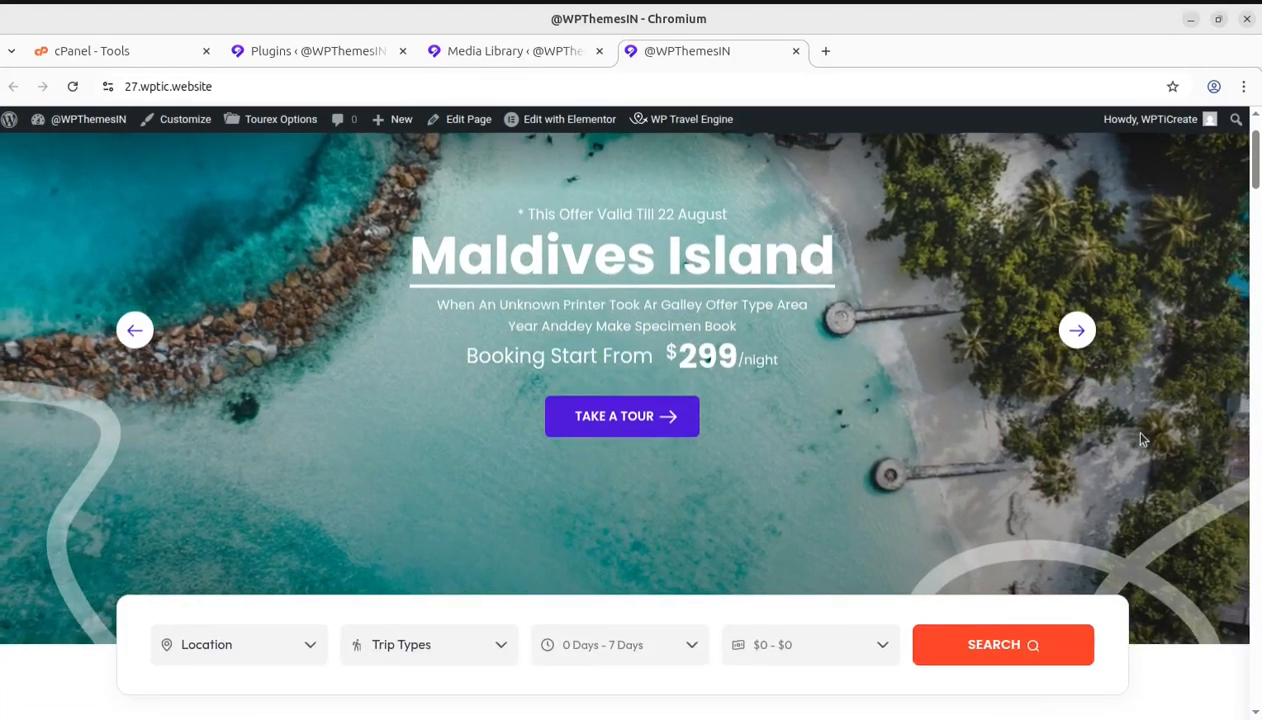
scroll(1142, 438, "up", 2)
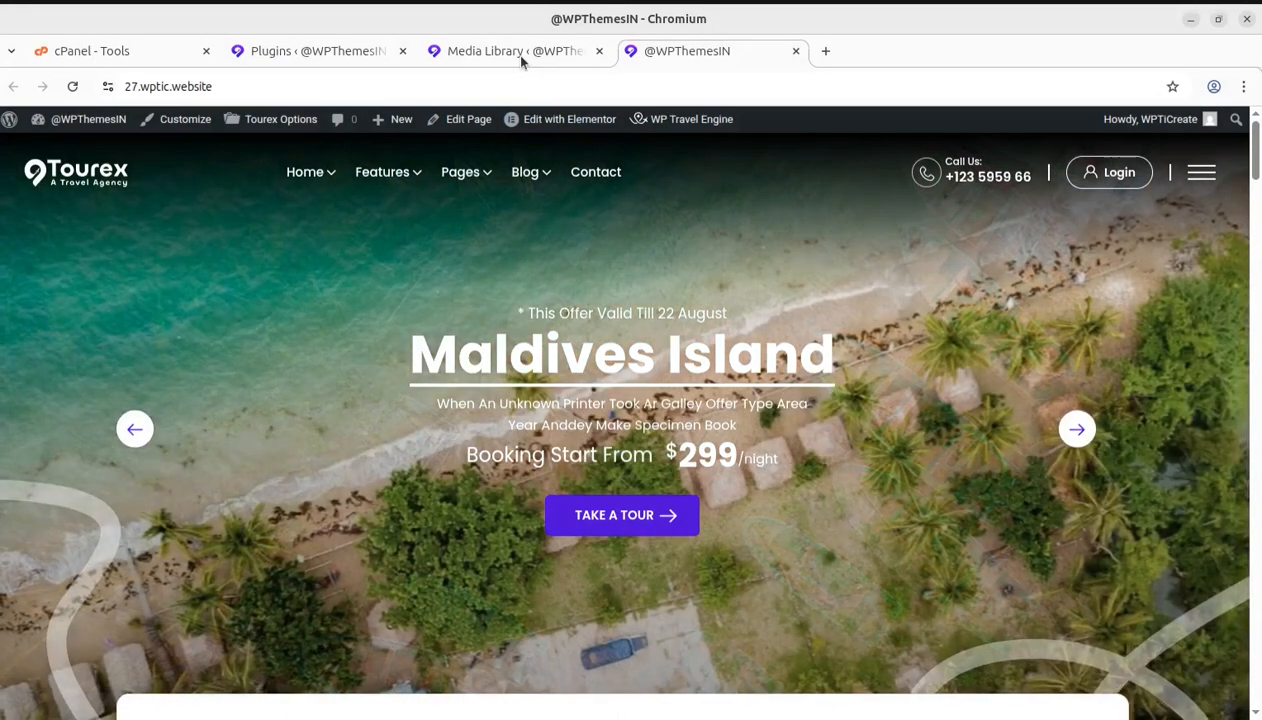
View the attachment details and file URL of the Schedule Demo image in the Media Library
left_click(520, 55)
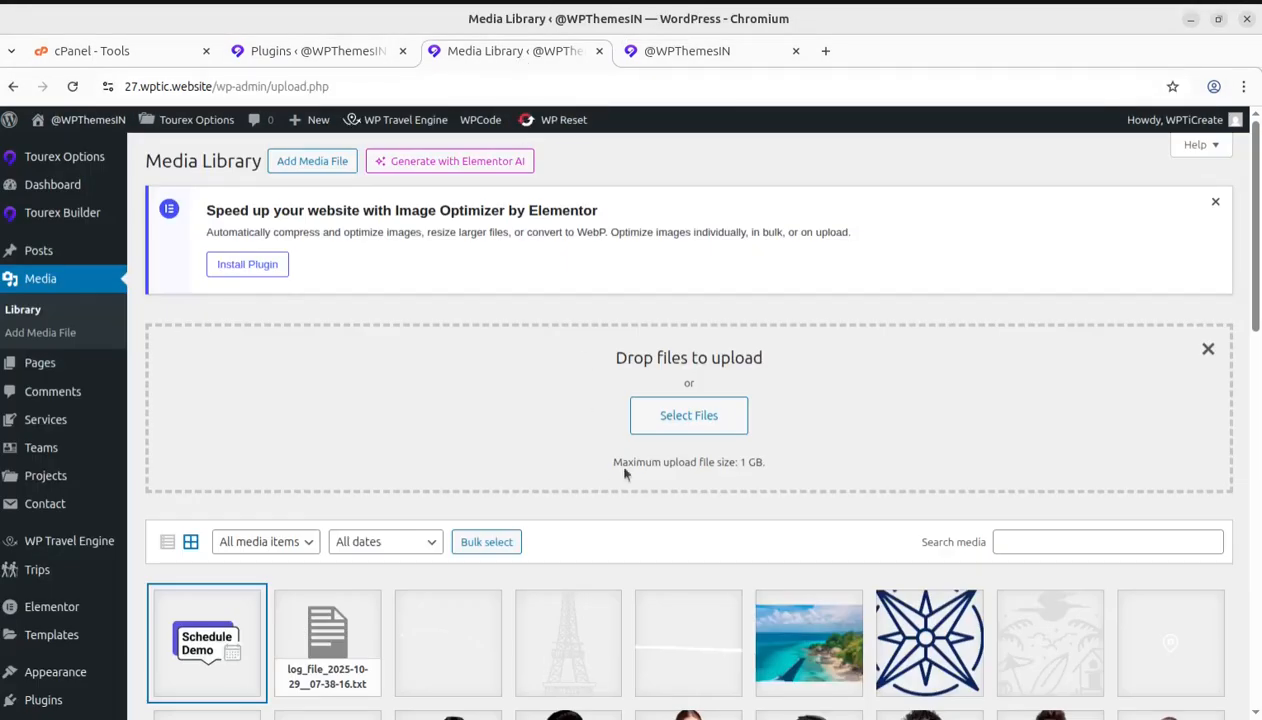
scroll(862, 445, "down", 2)
left_click(190, 565)
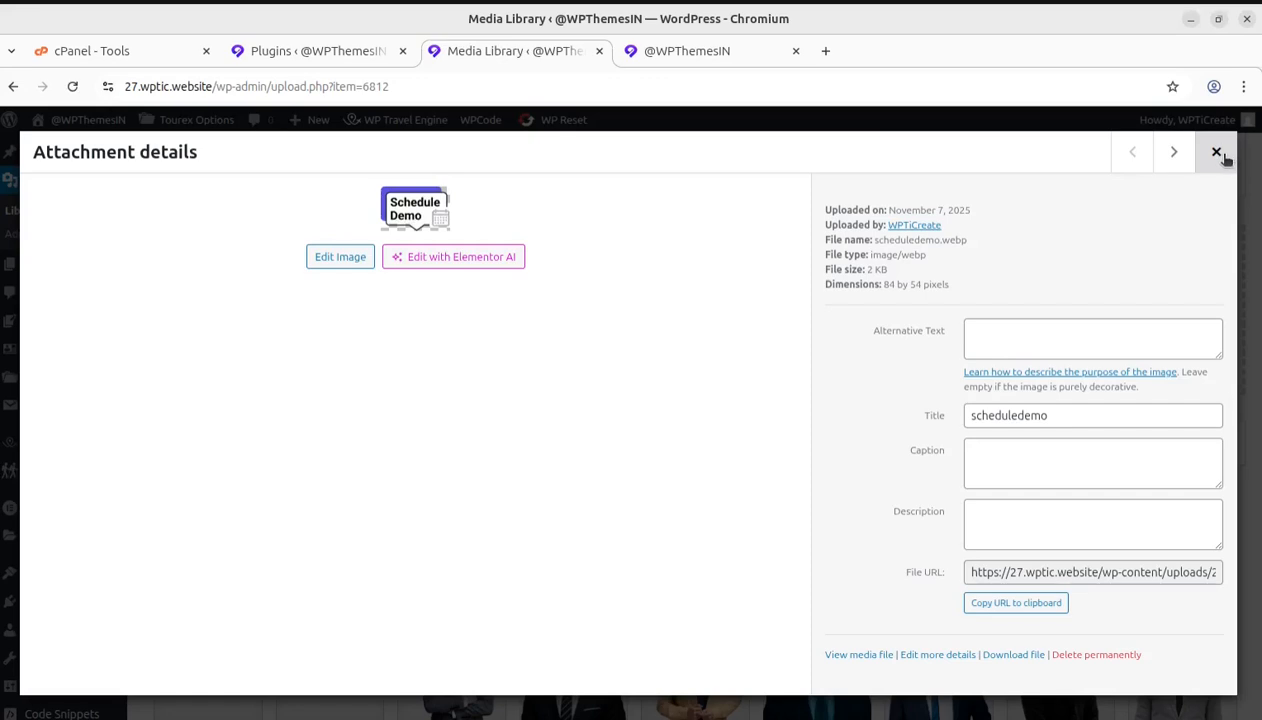
left_click(1068, 571)
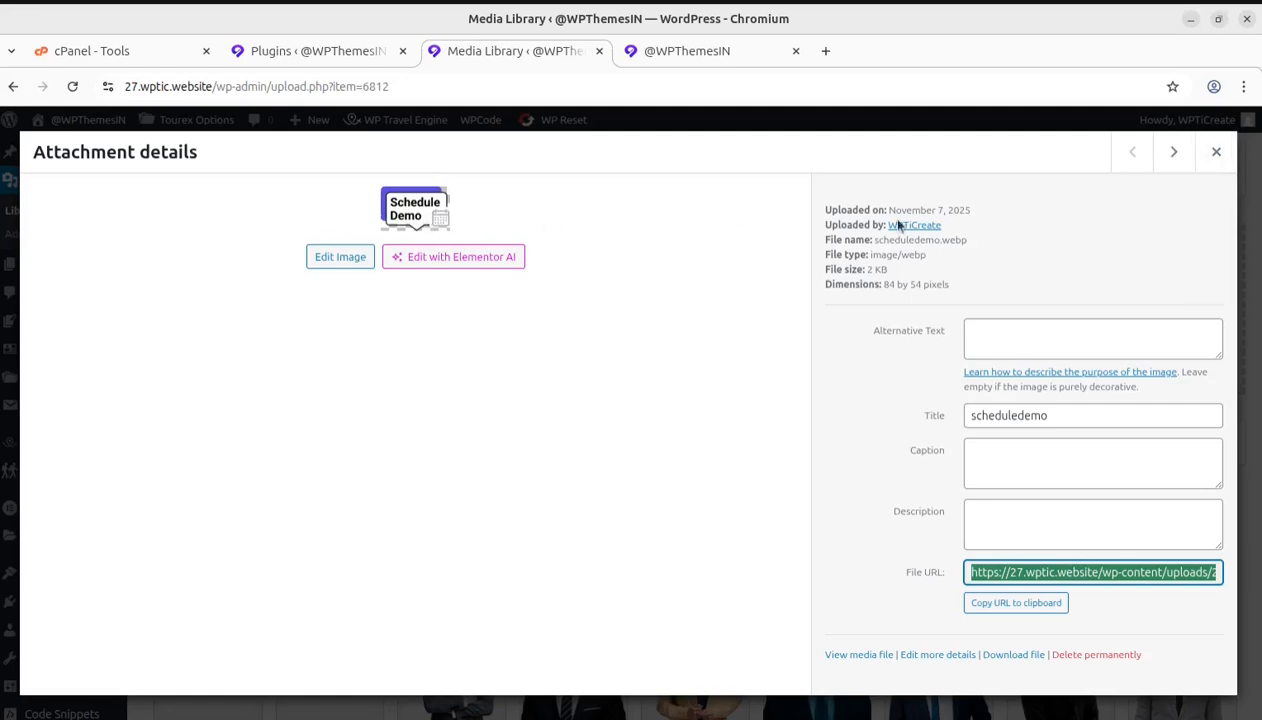
left_click(1214, 158)
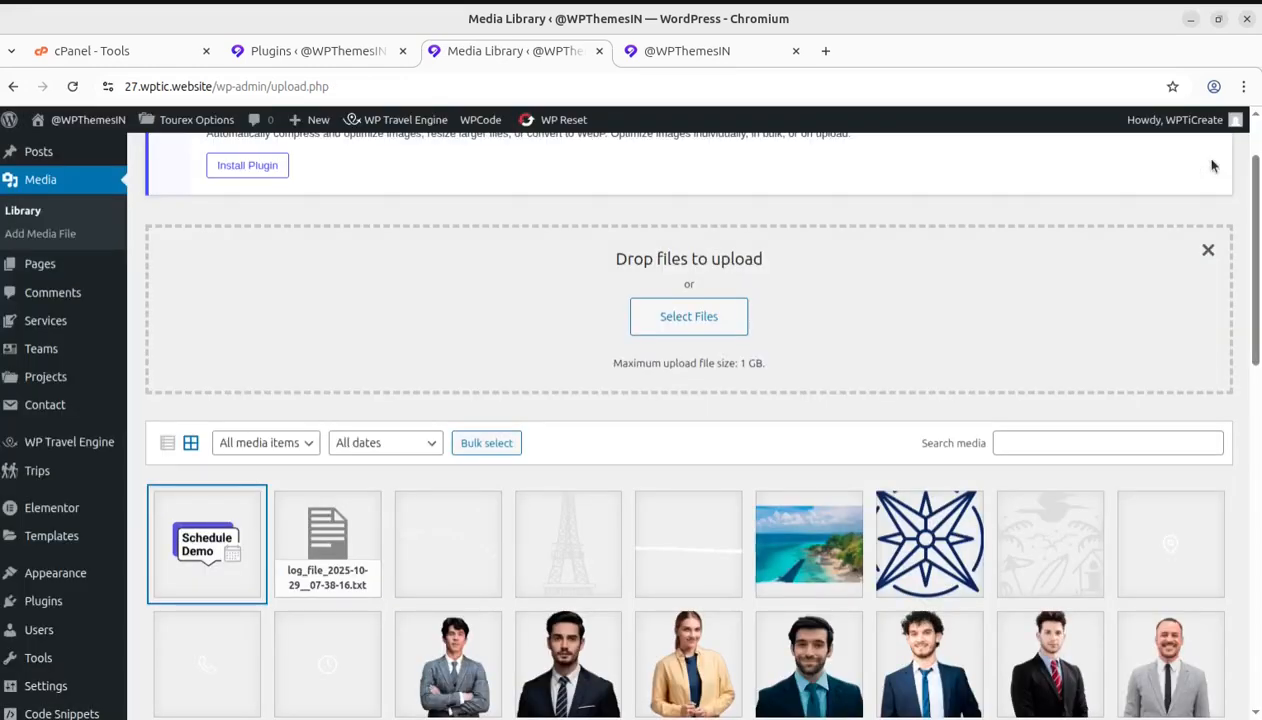
Look through the home page's tour cards and the Dream Your Next Trip section
left_click(657, 60)
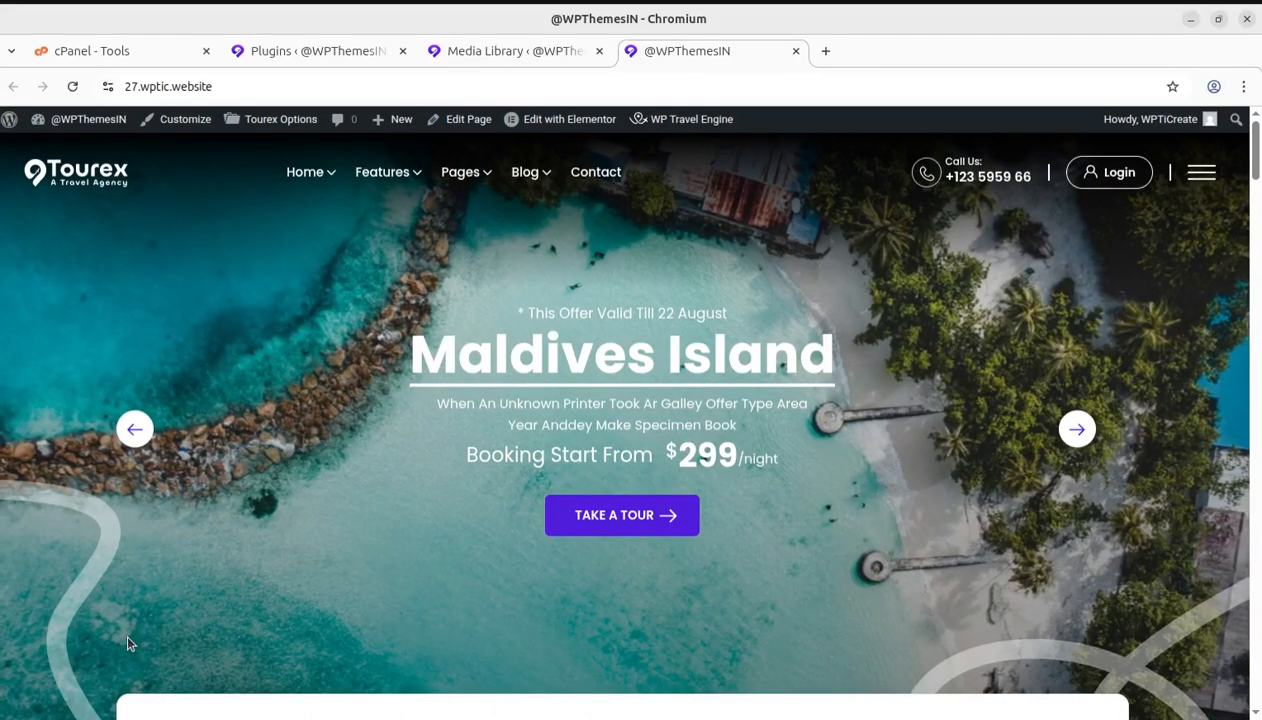
scroll(887, 498, "down", 5)
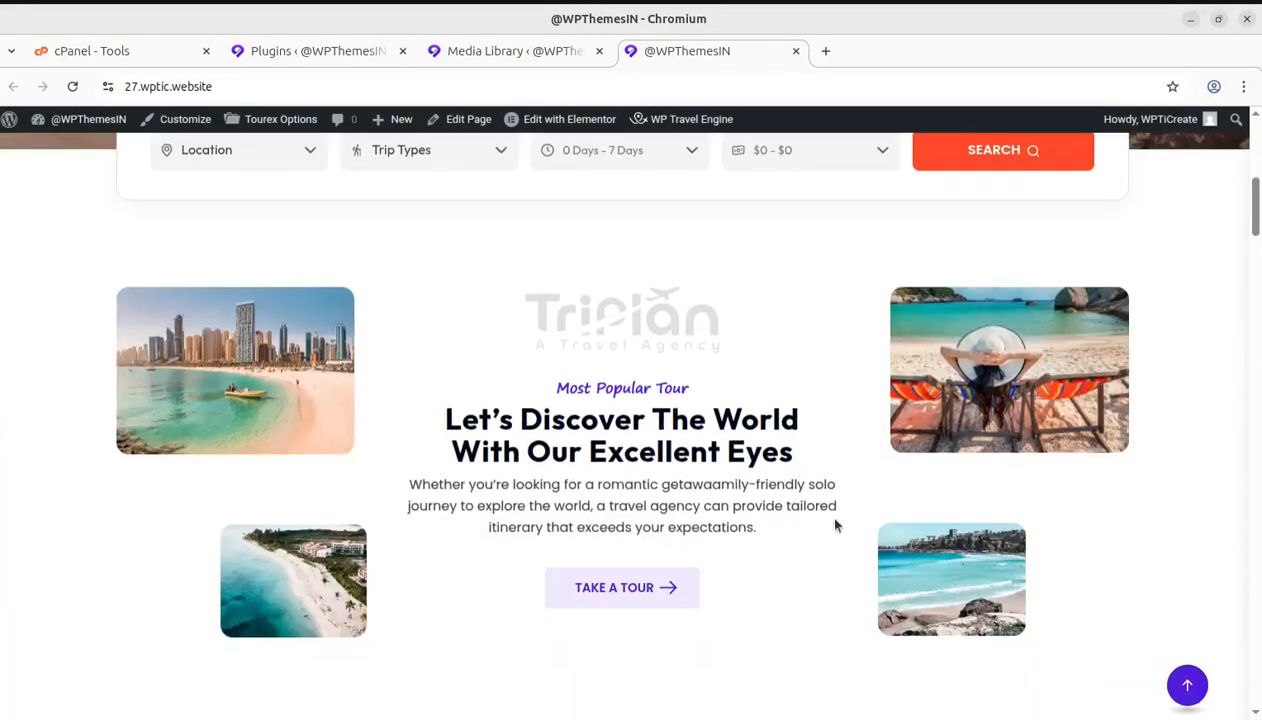
scroll(840, 535, "down", 8)
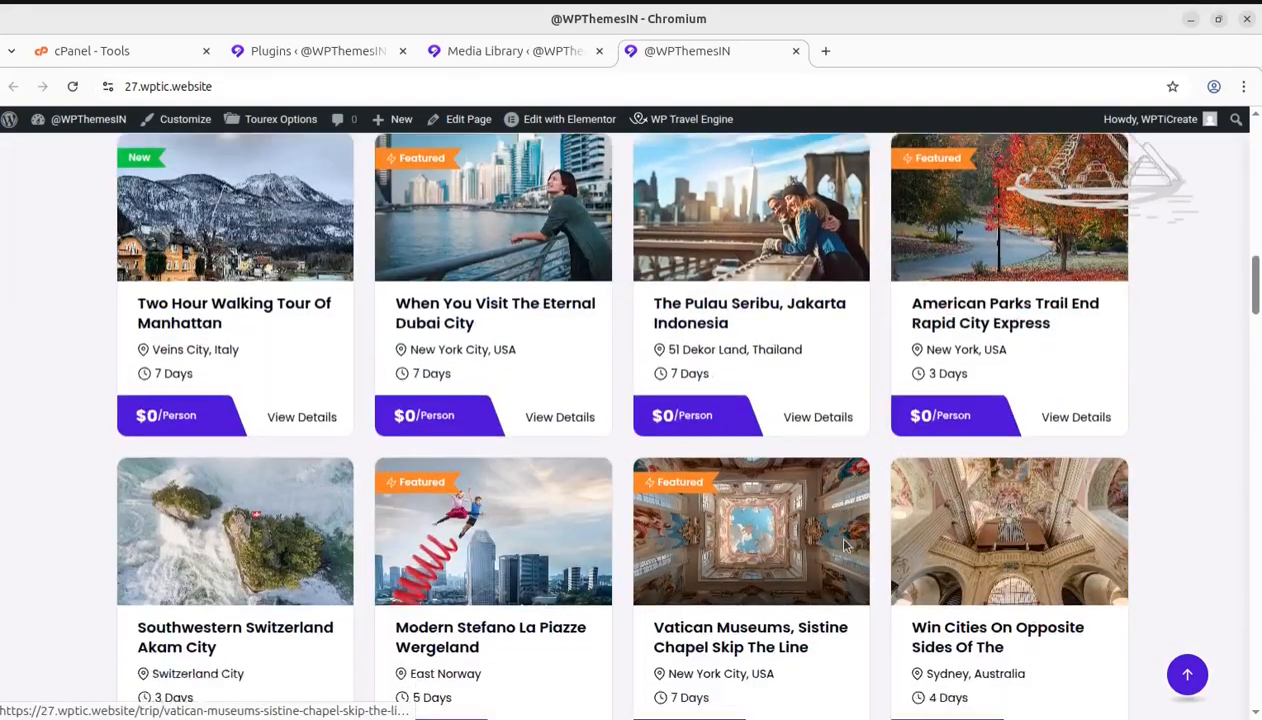
scroll(845, 545, "down", 5)
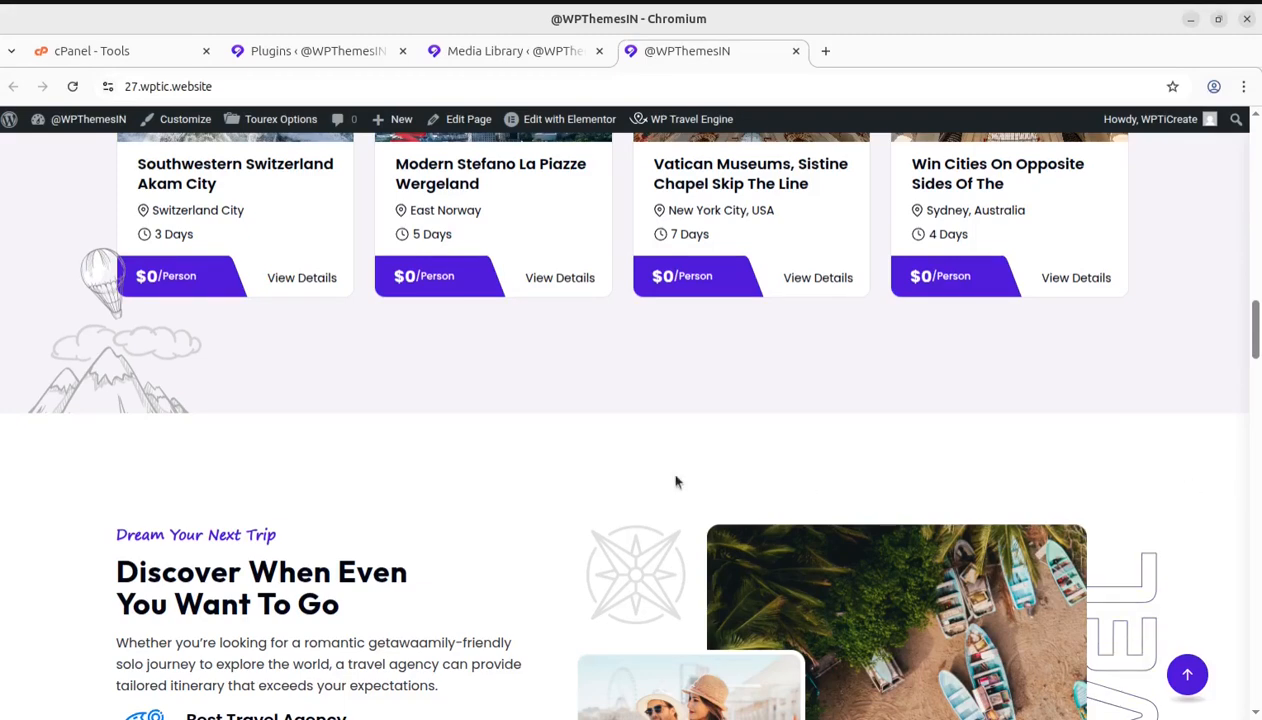
scroll(631, 481, "up", 3)
scroll(631, 479, "down", 4)
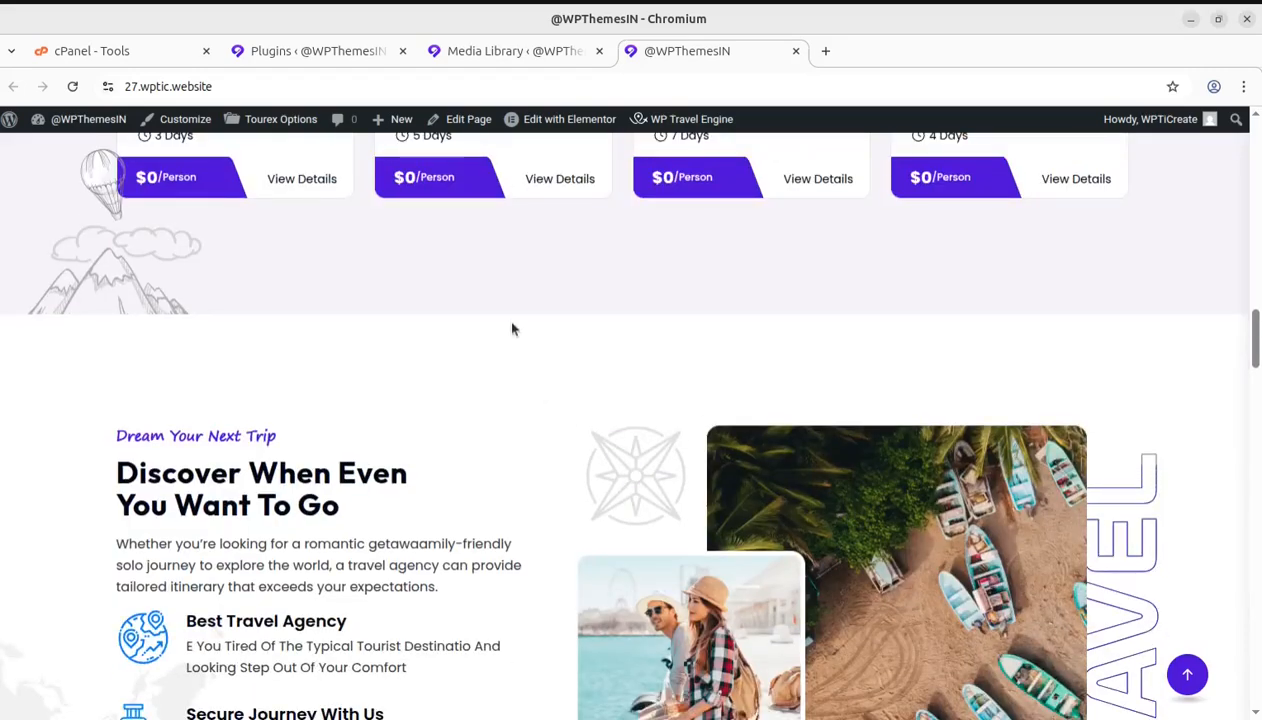
scroll(530, 385, "up", 2)
View the Modern Stefano La Piazze Wergeland trip page and return to the home page
left_click(447, 270)
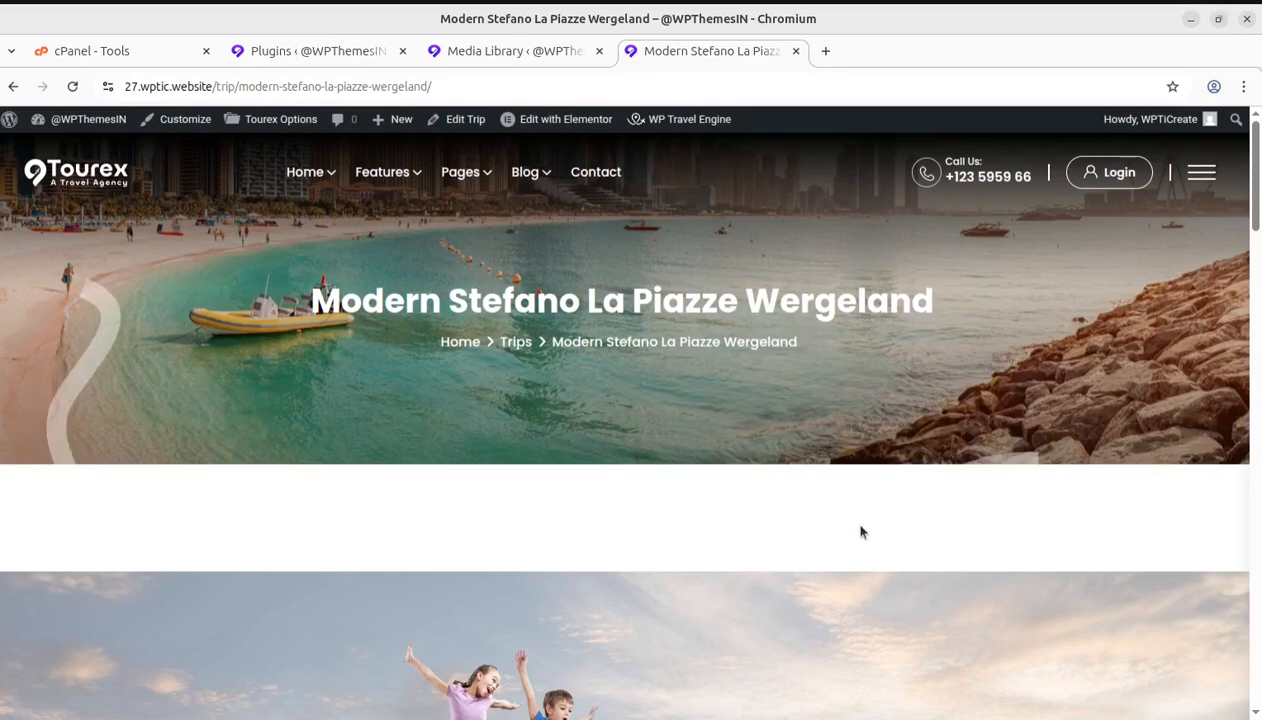
scroll(860, 532, "down", 3)
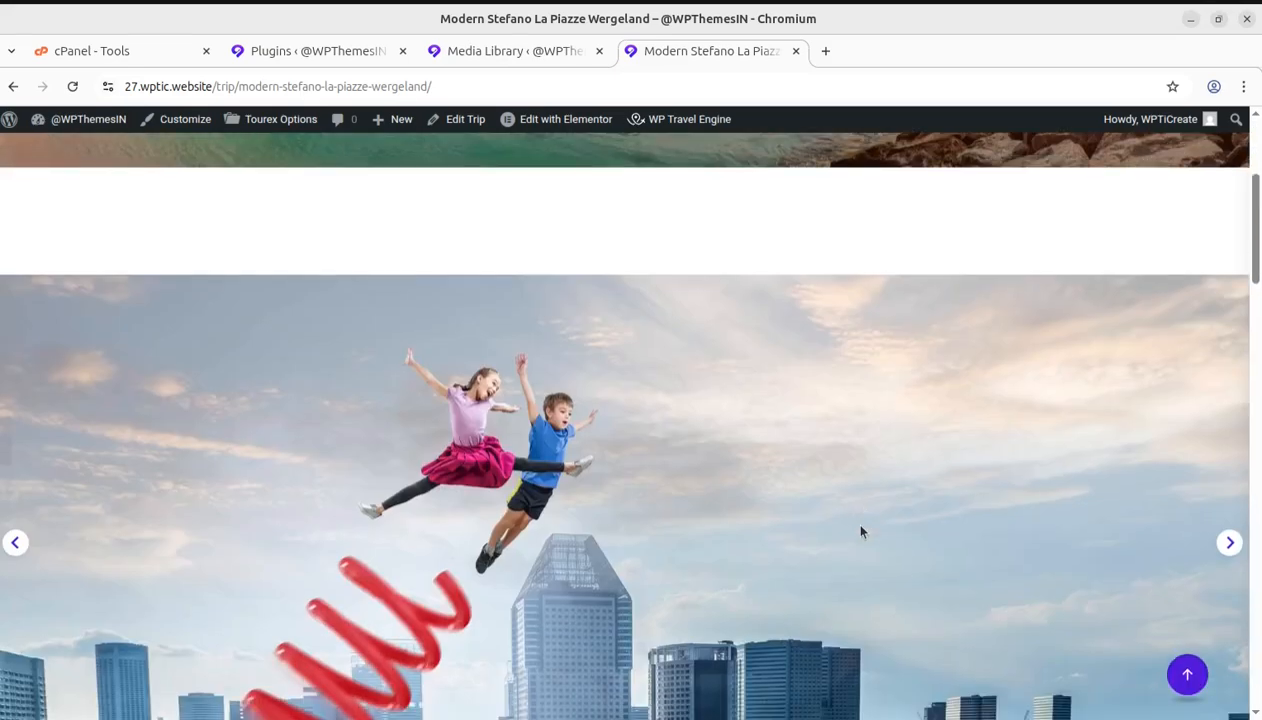
scroll(860, 532, "down", 3)
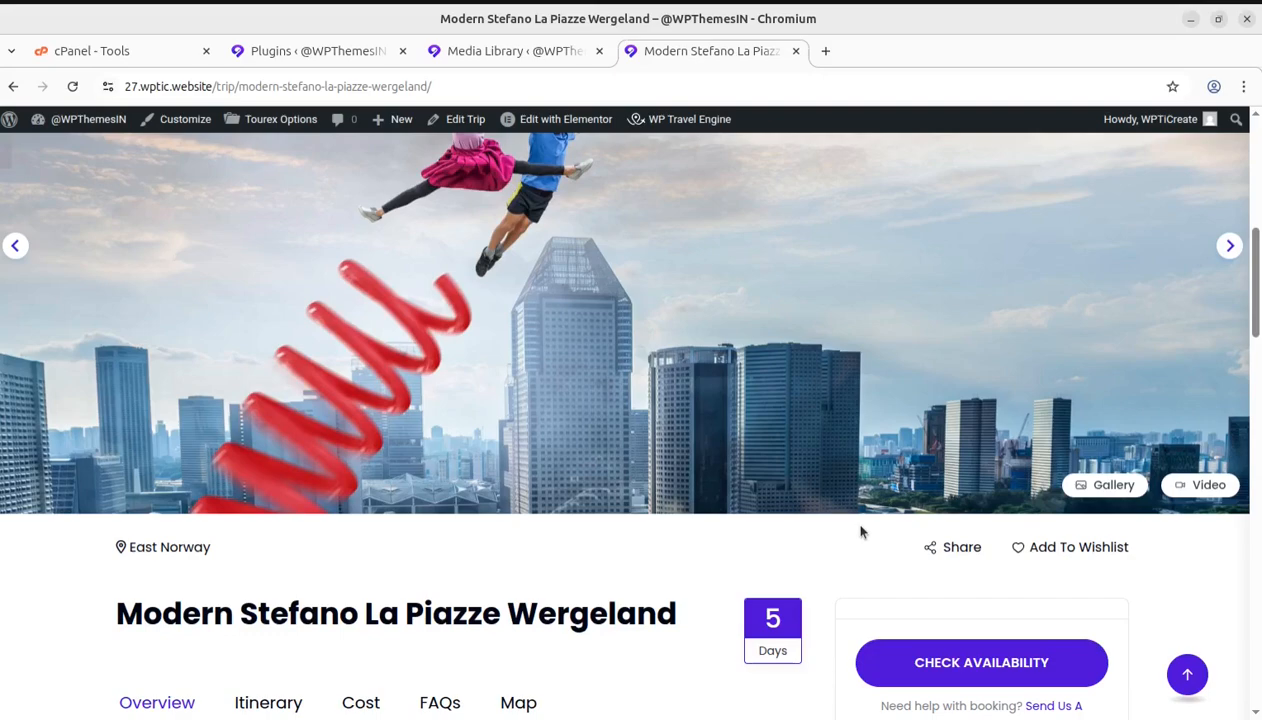
scroll(785, 515, "up", 6)
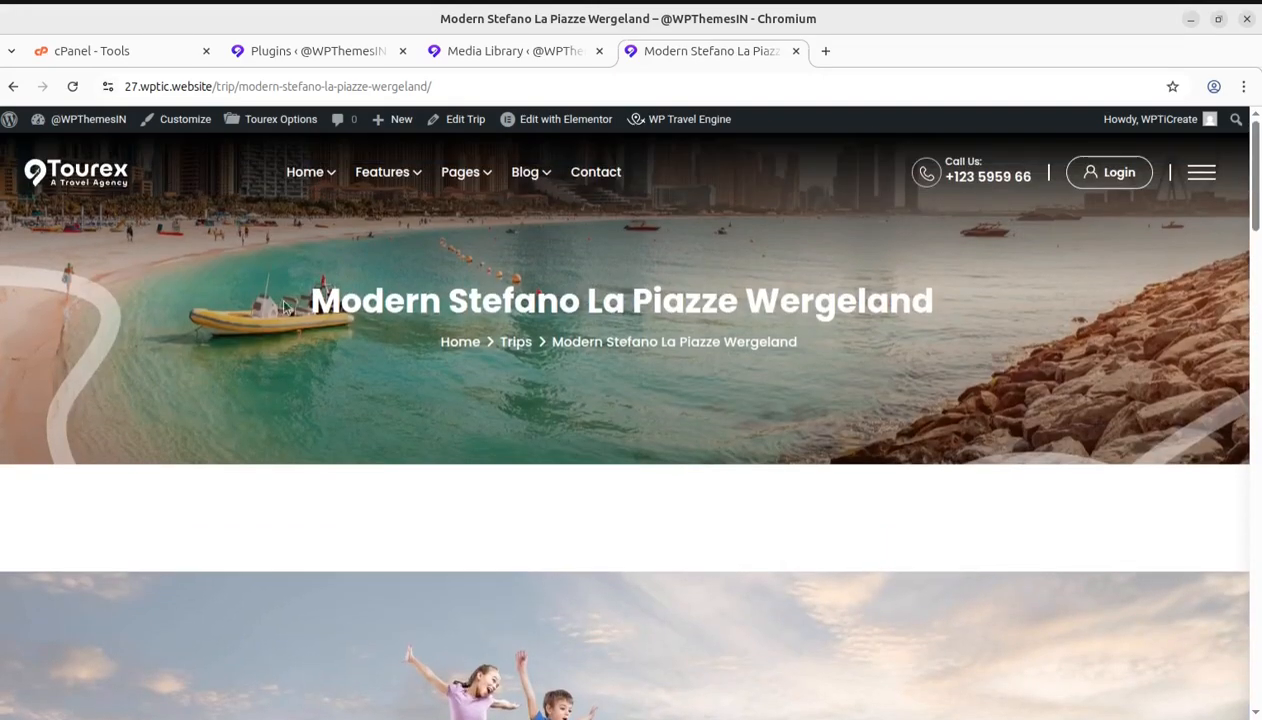
left_click(86, 178)
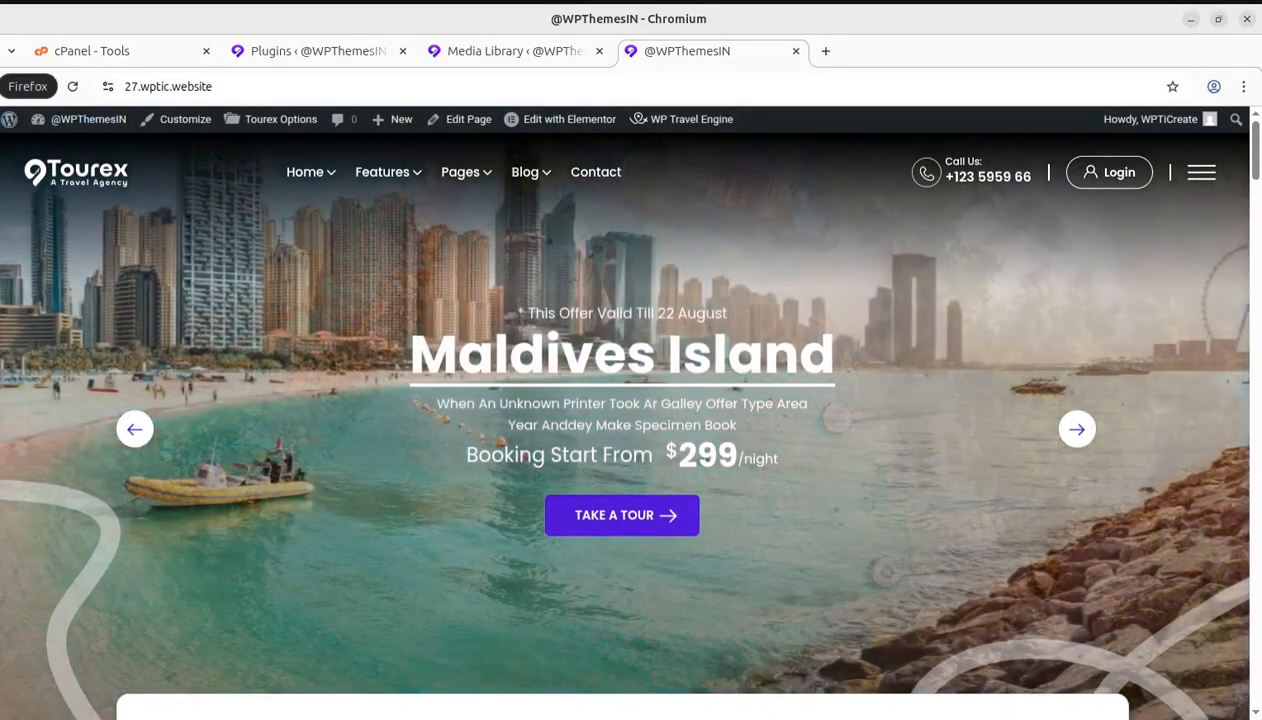
left_click(2, 86)
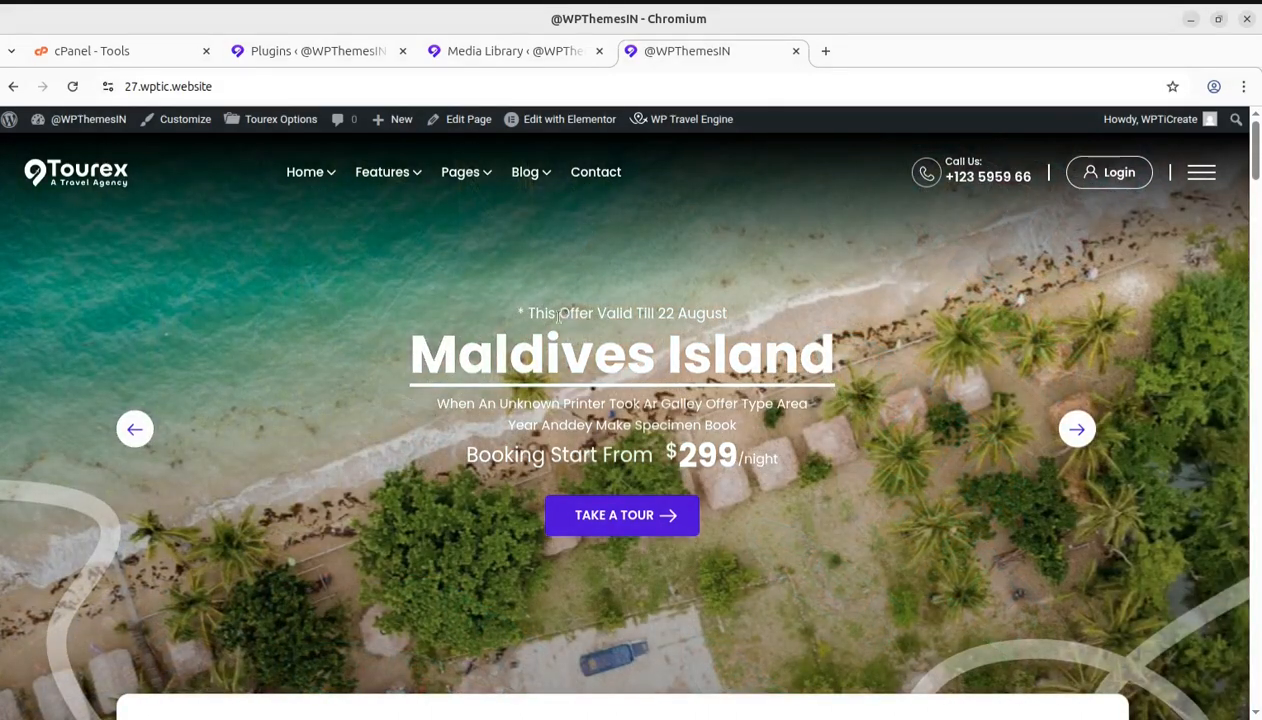
Search the WordPress plugin directory for "wp code", then install and activate WPCode – Insert Headers and Footers
left_click(316, 50)
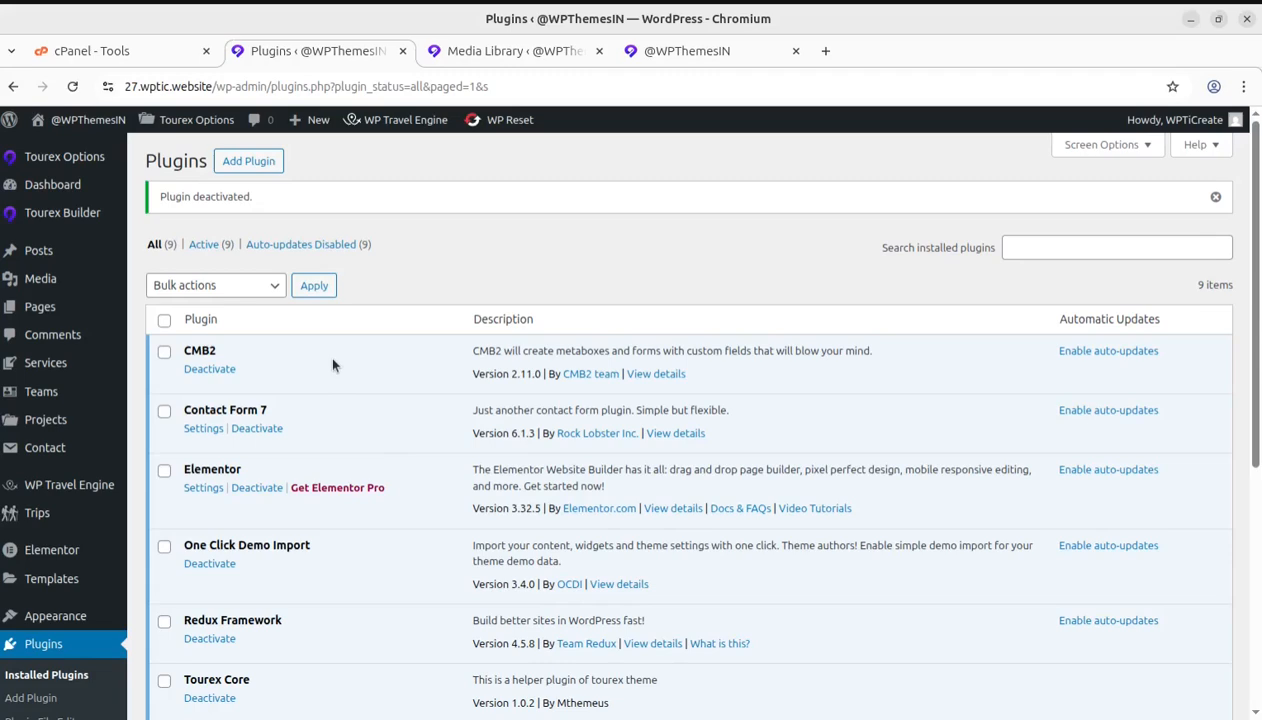
left_click(255, 165)
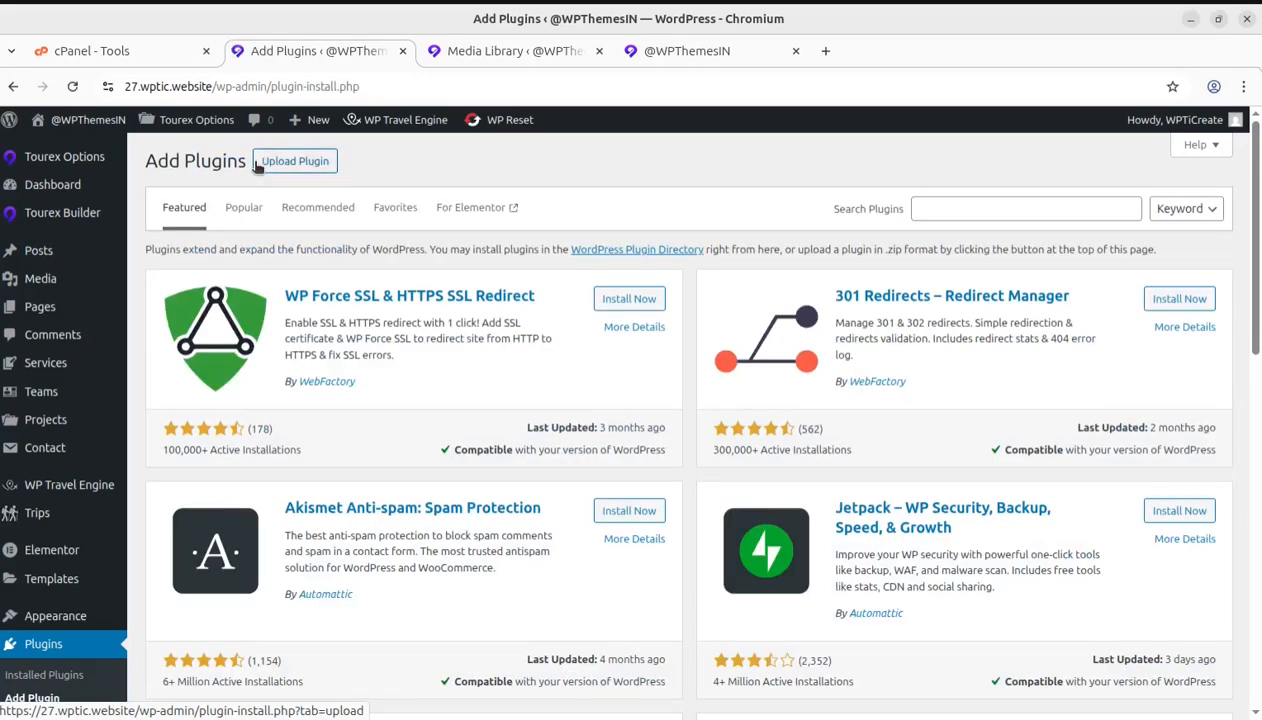
left_click(962, 210)
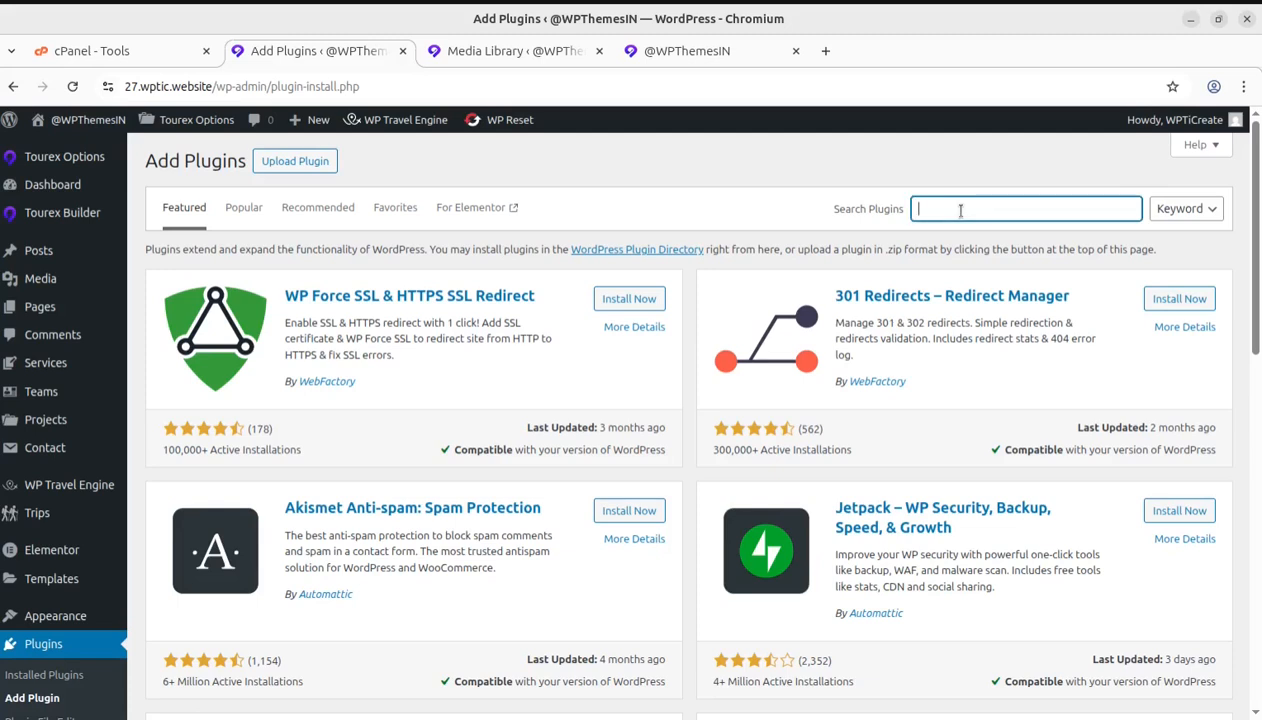
type("wp code")
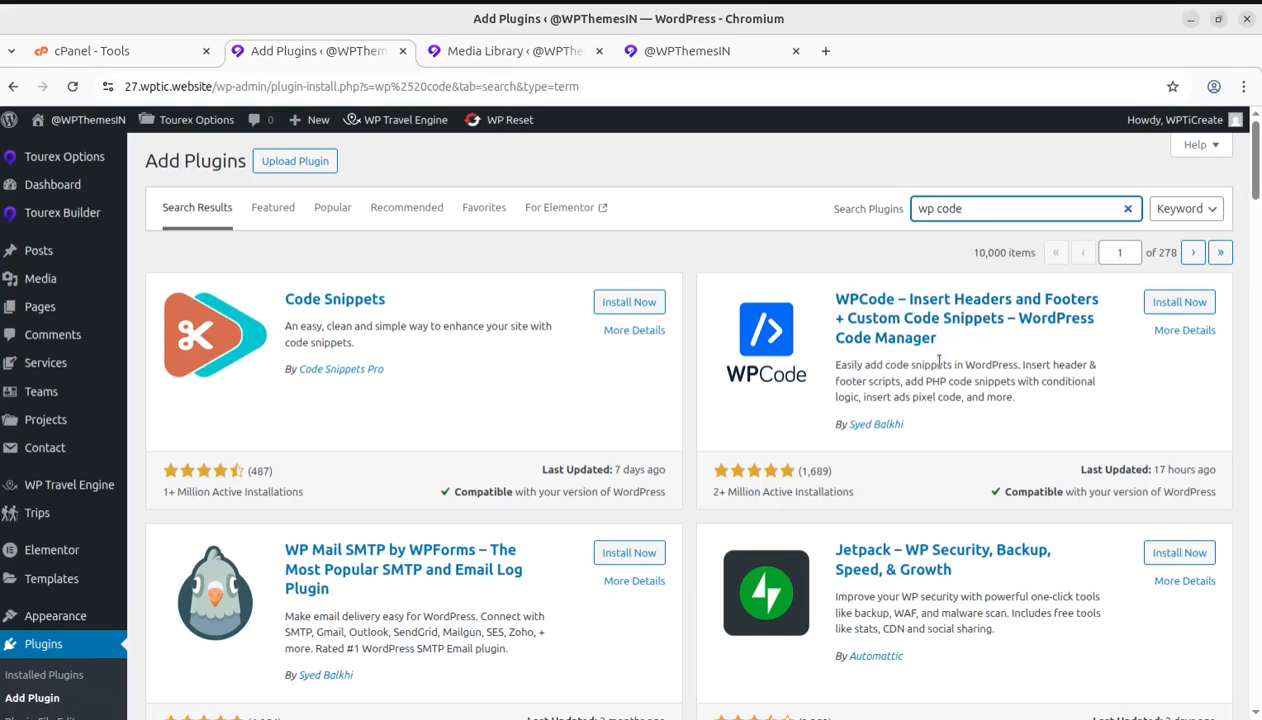
left_click(1163, 302)
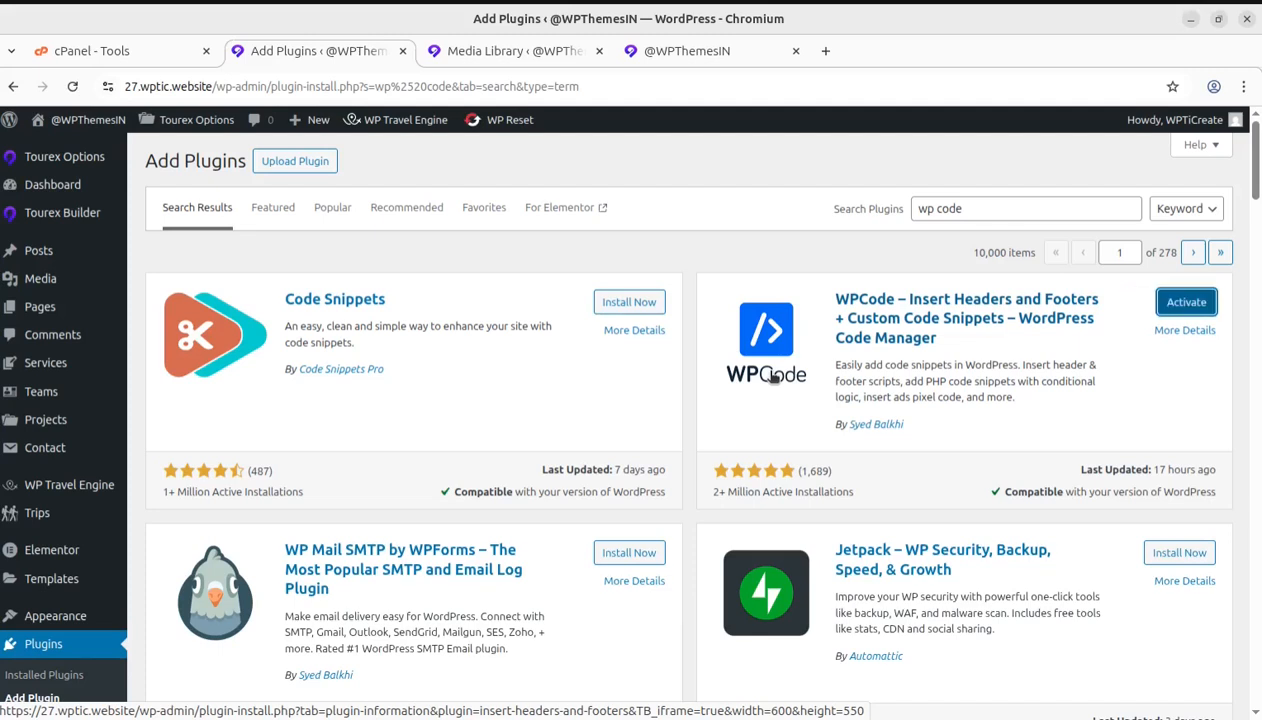
left_click(1186, 302)
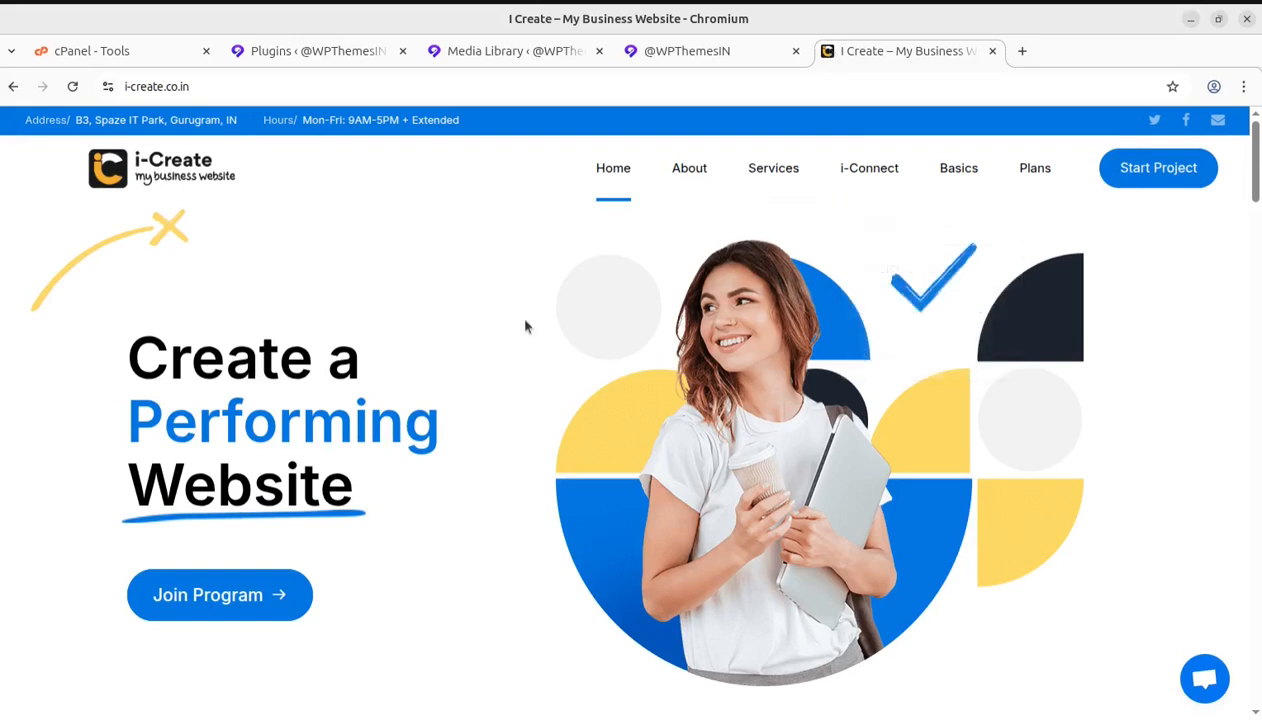
Open and close the floating chat widget on the i-create.co.in home page
left_click(1205, 688)
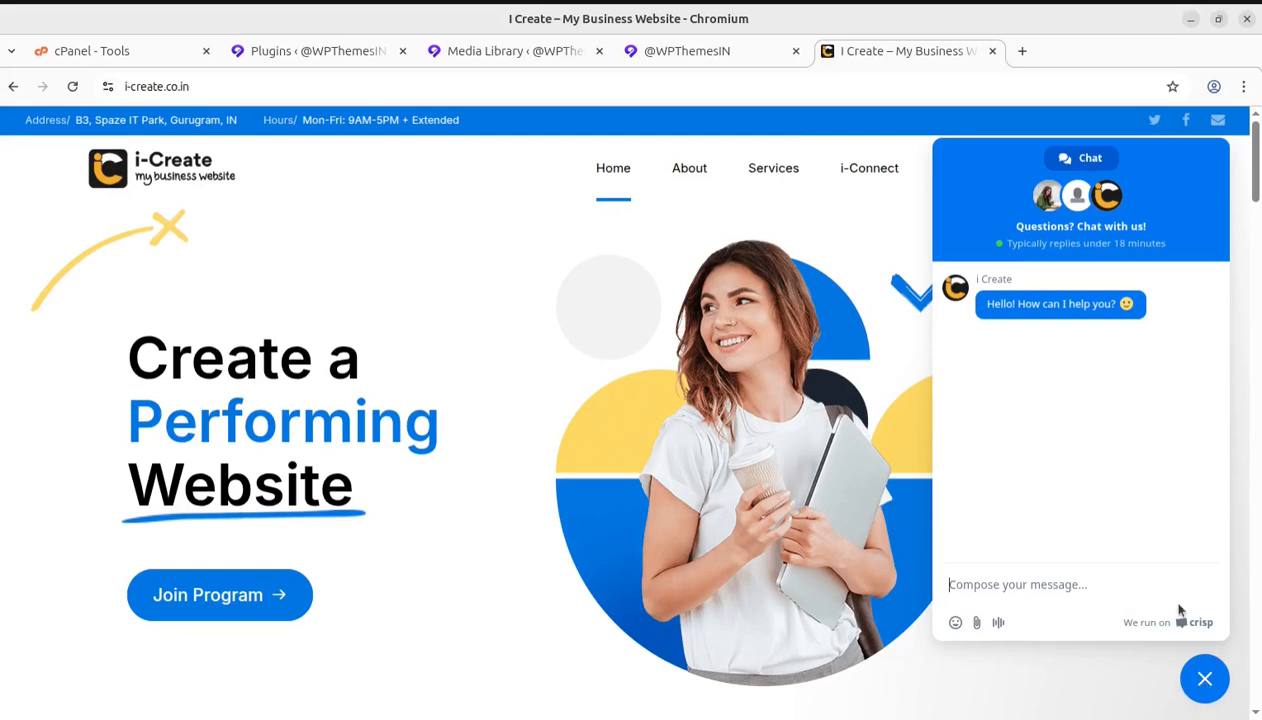
left_click(1200, 681)
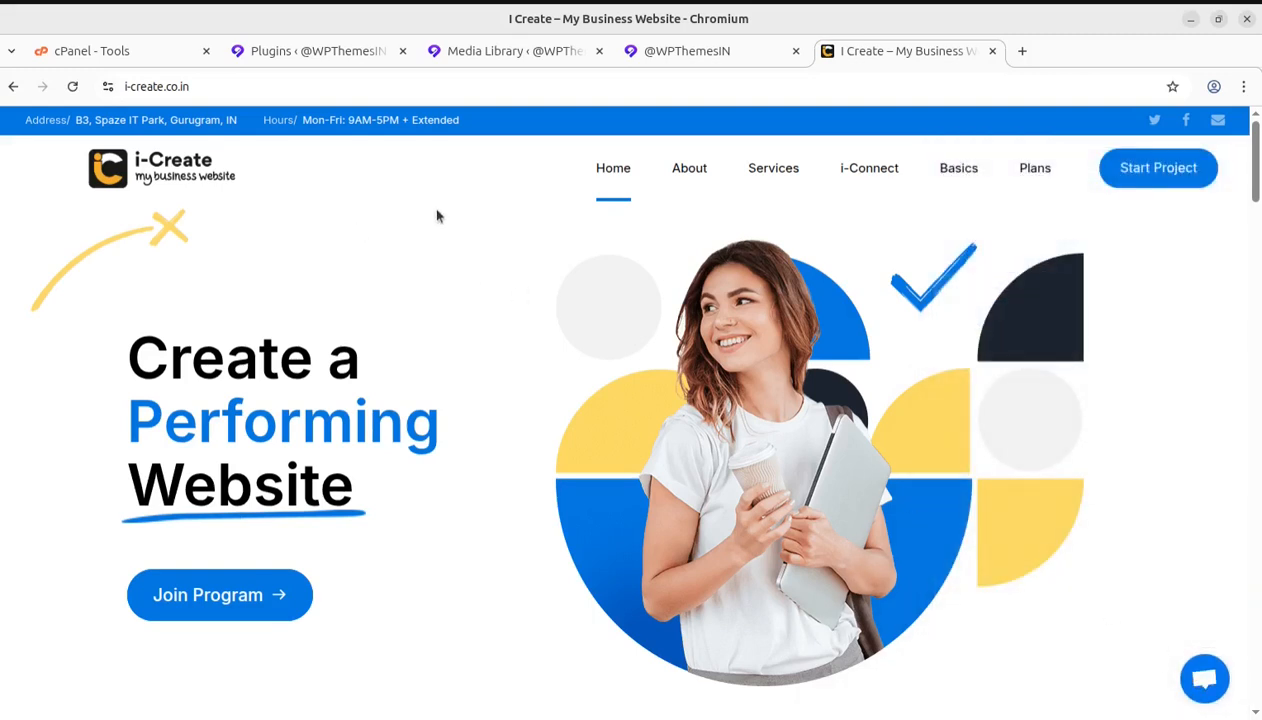
Open WPCode Lite's code snippets from the installed plugins and review the list of existing snippets
left_click(318, 58)
scroll(340, 508, "down", 4)
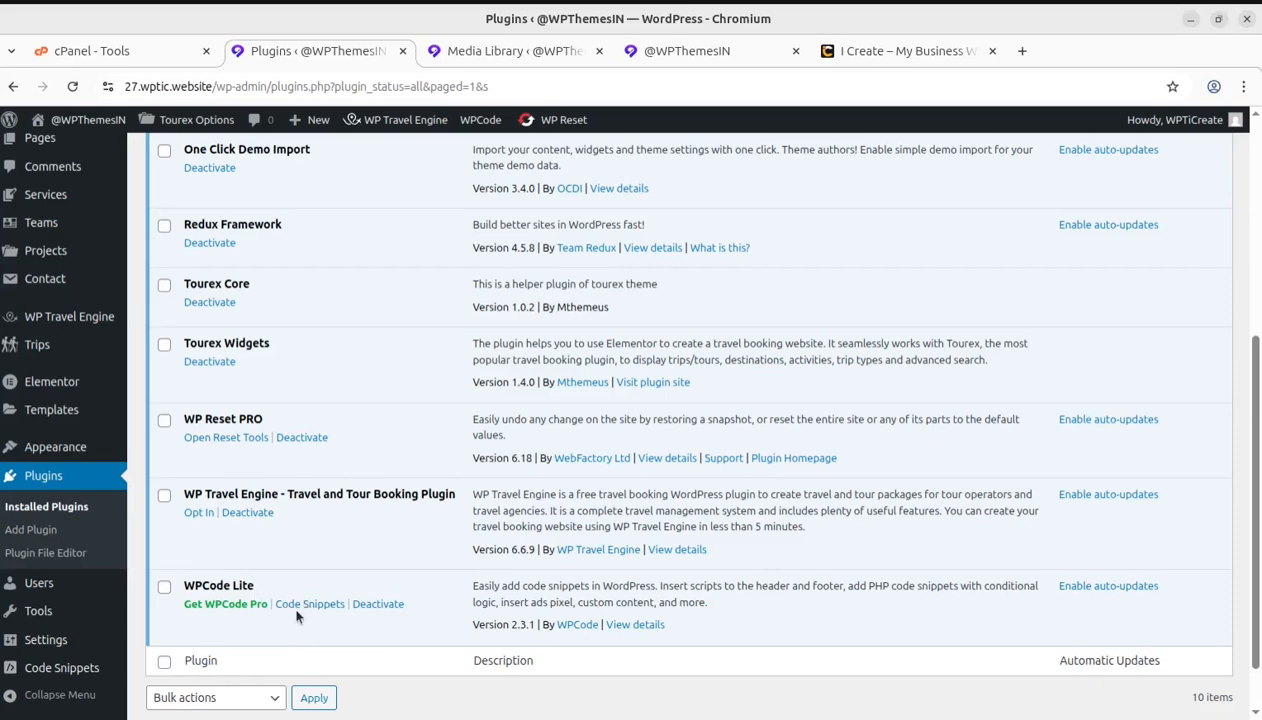
left_click(299, 605)
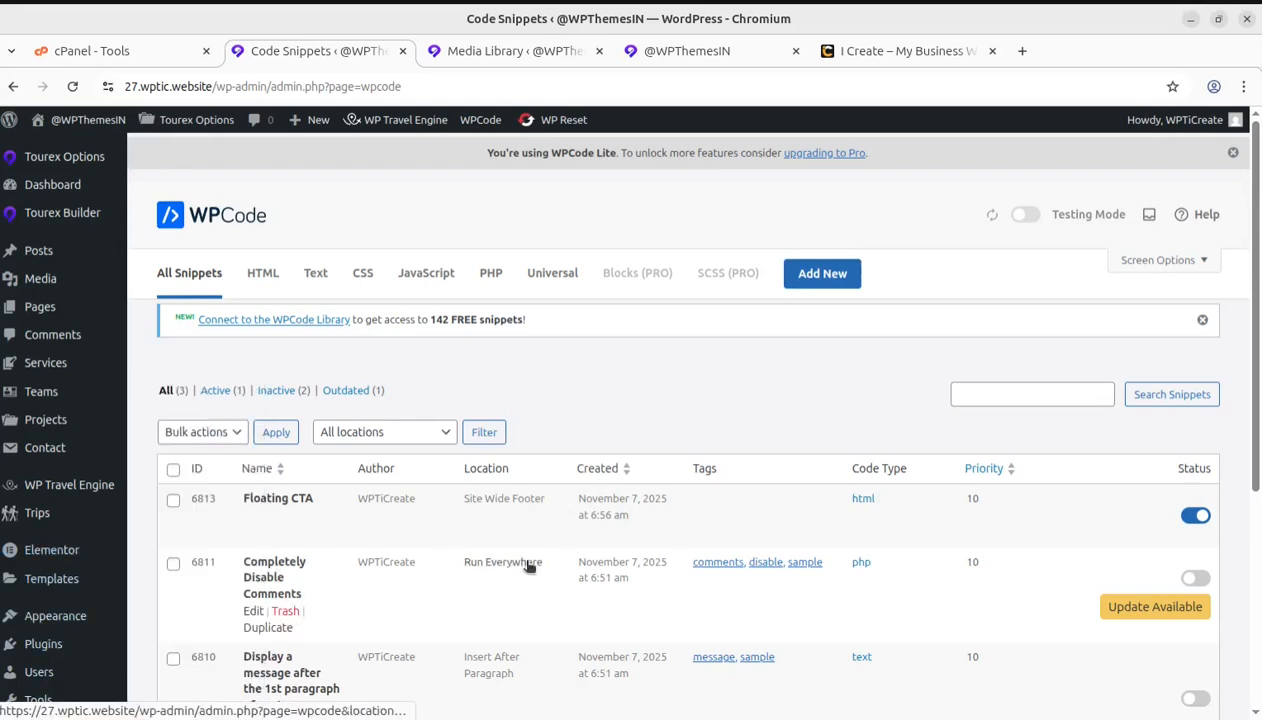
scroll(529, 566, "down", 2)
scroll(350, 450, "up", 2)
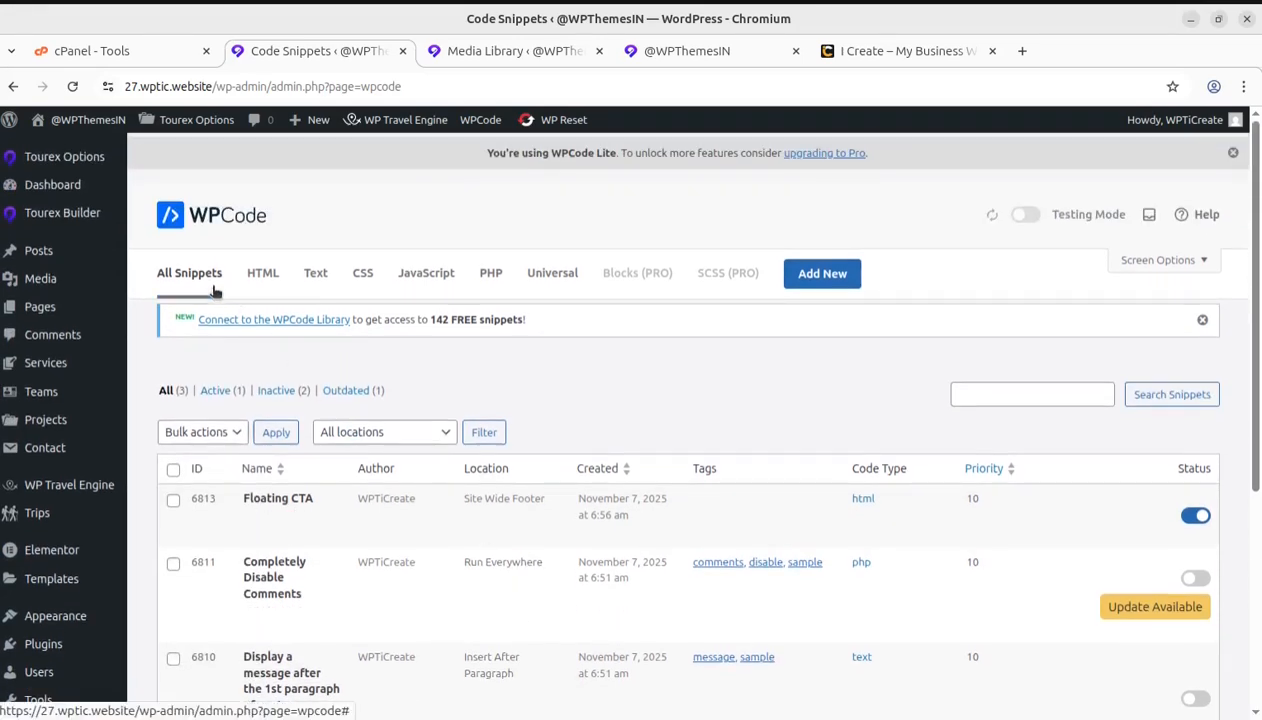
scroll(400, 580, "down", 2)
scroll(389, 506, "up", 2)
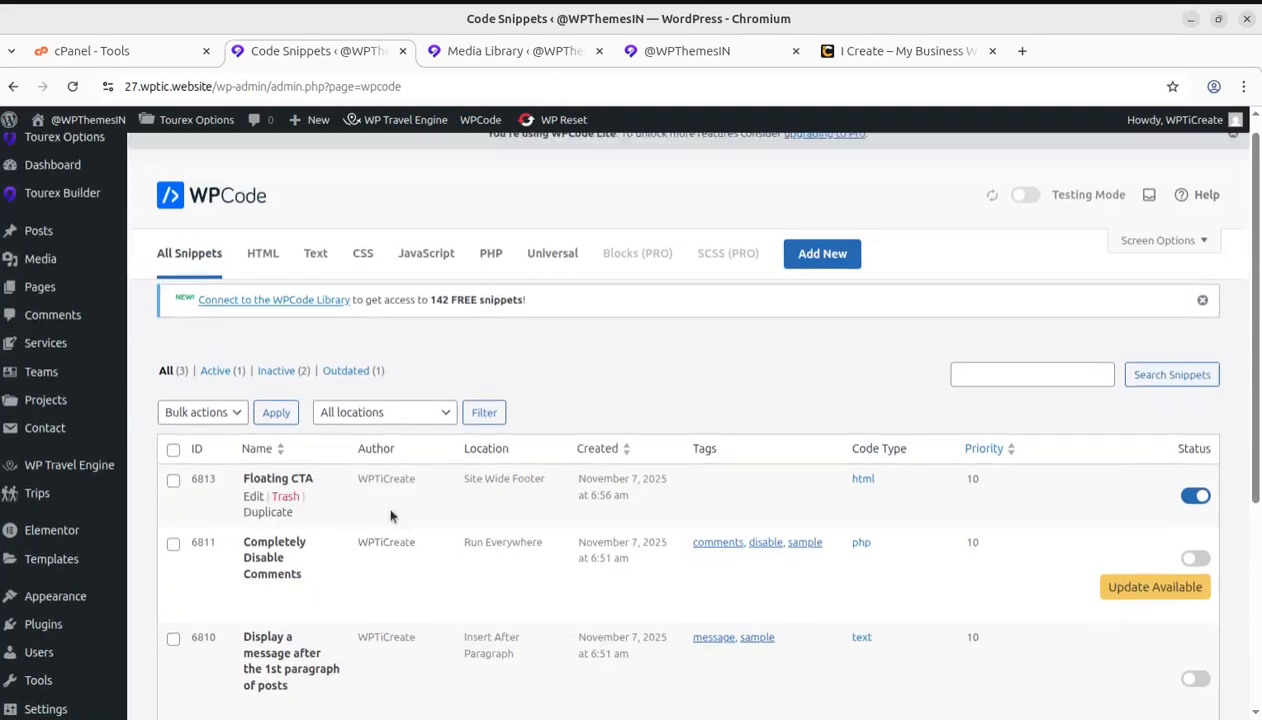
scroll(390, 515, "up", 1)
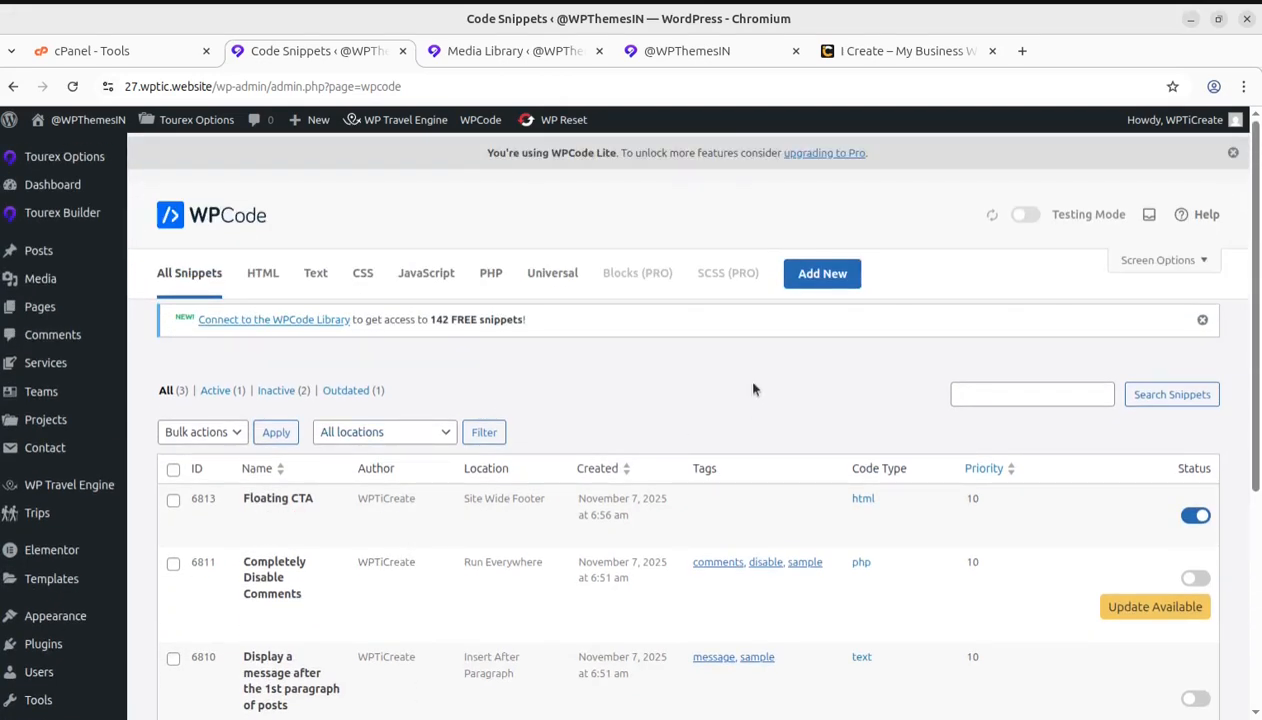
Create a new custom snippet in WPCode with HTML Snippet as its code type
left_click(826, 276)
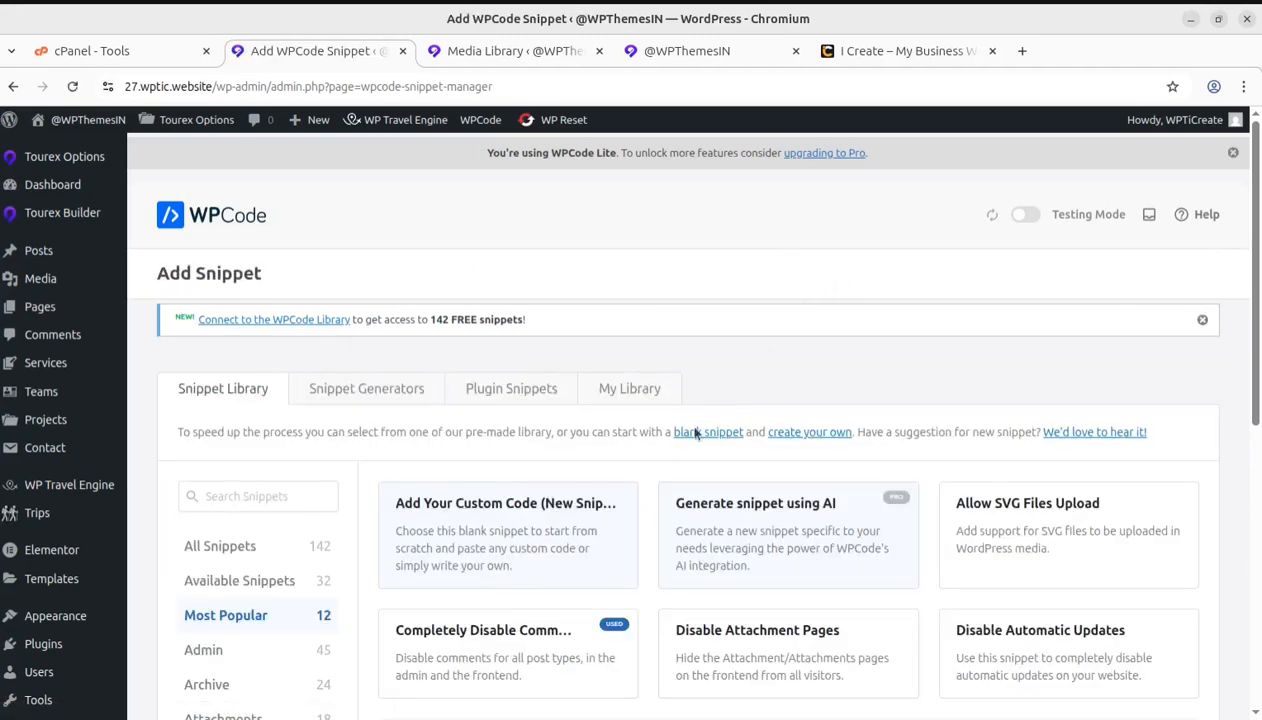
mouse_move(410, 500)
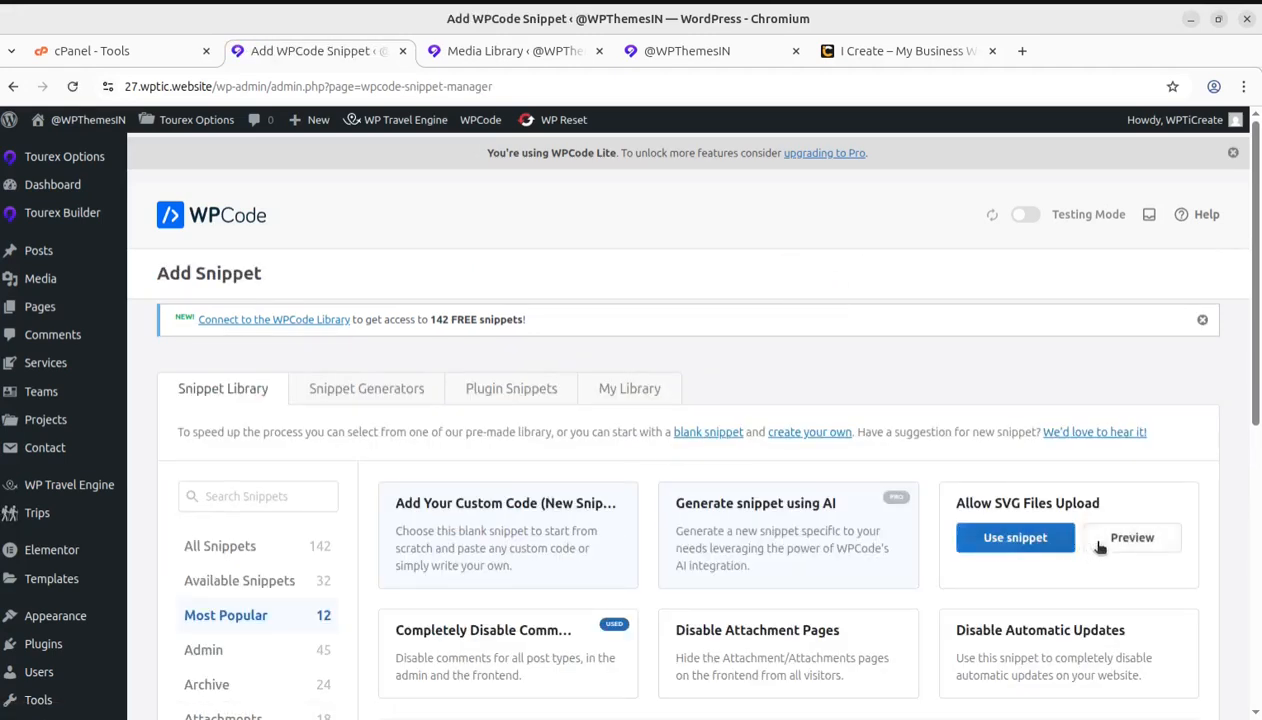
scroll(1054, 492, "down", 2)
scroll(1054, 492, "down", 2)
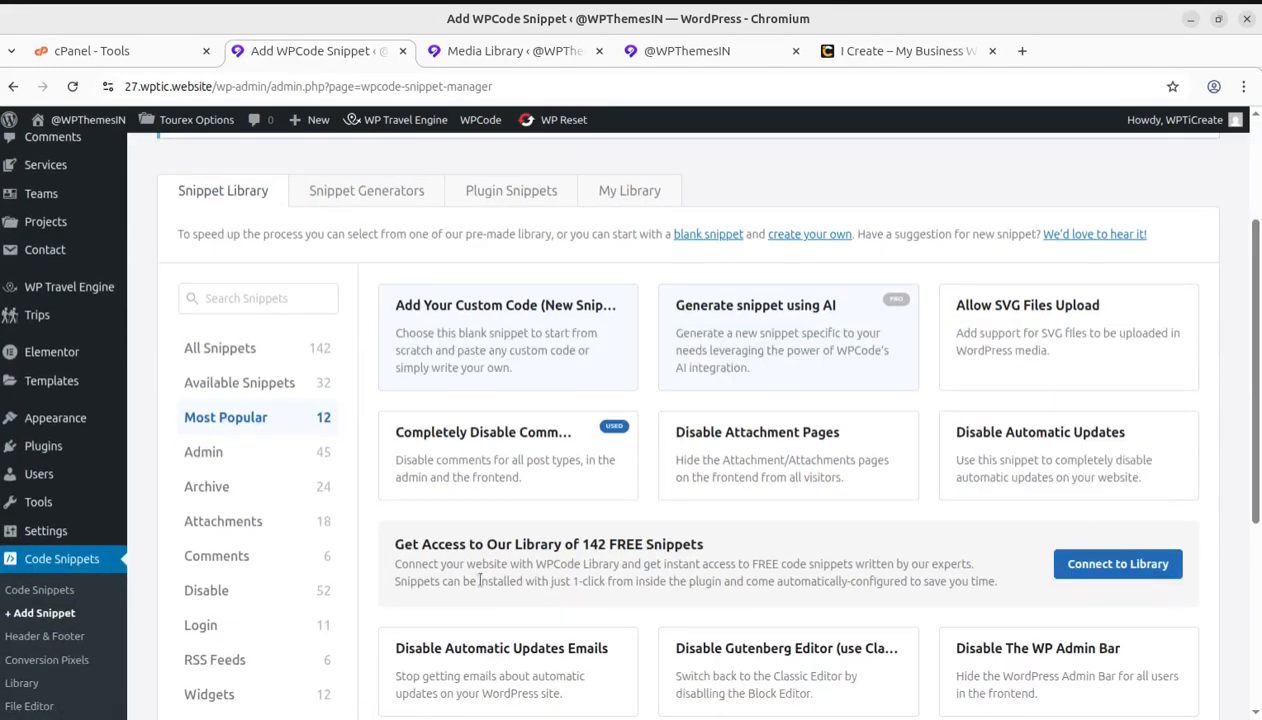
scroll(1032, 505, "up", 4)
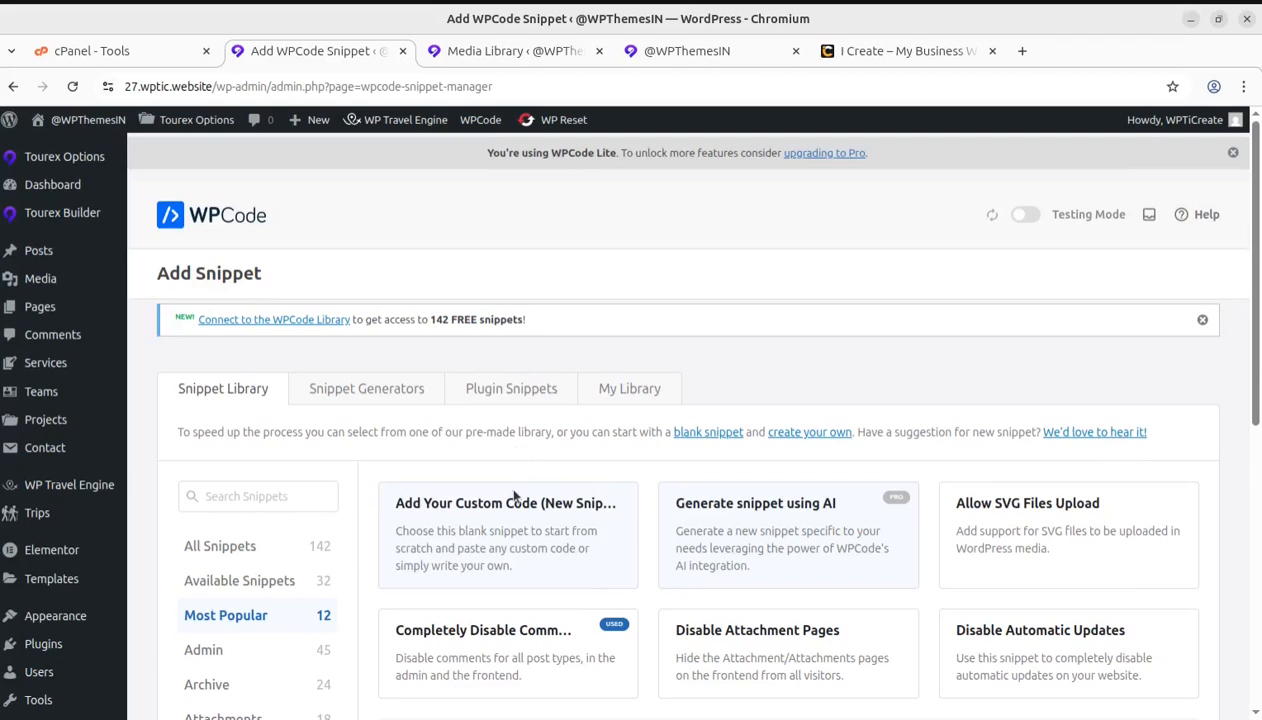
mouse_move(490, 545)
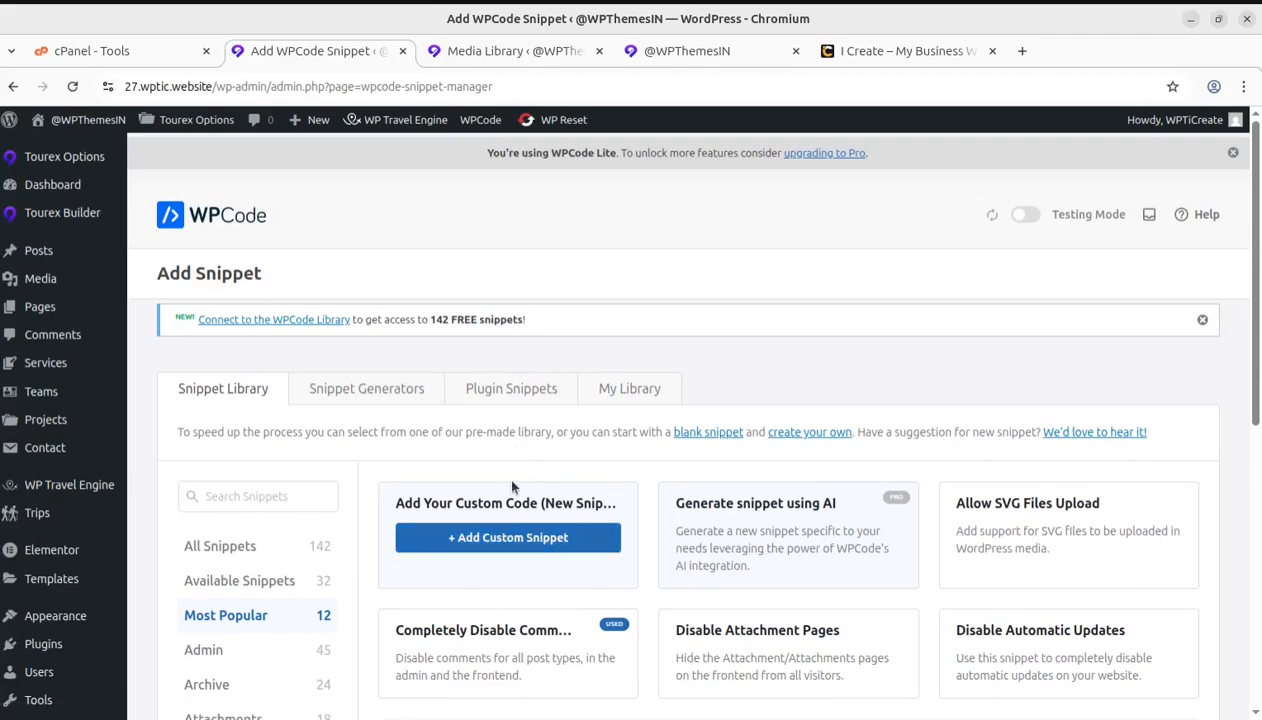
left_click(480, 545)
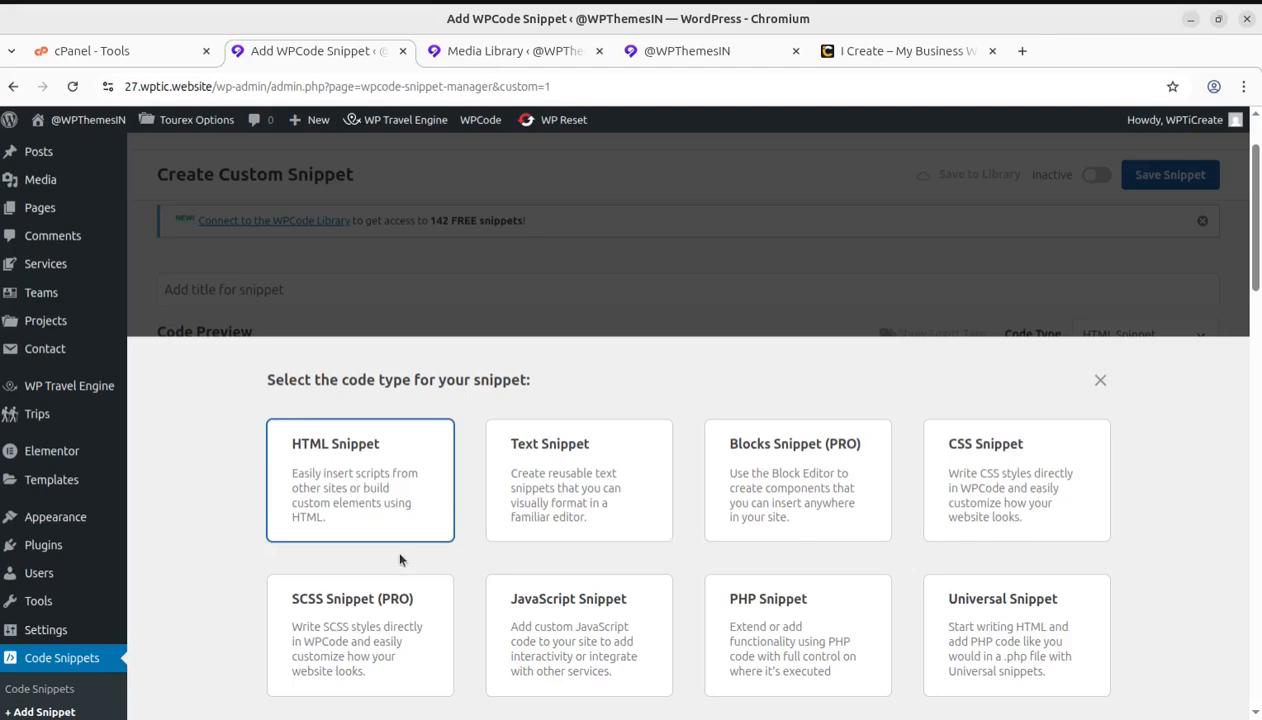
left_click(374, 506)
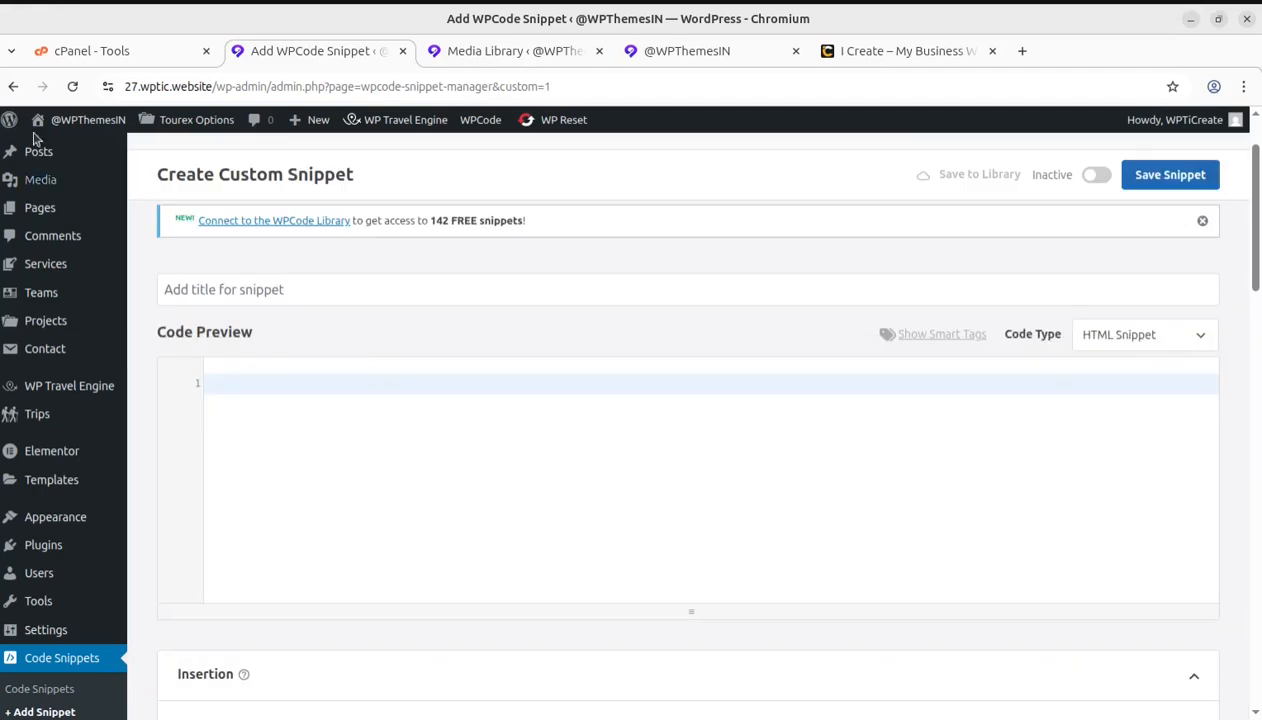
Switch to the Perplexity answer, copy its floating-cta-button HTML code, and paste it into the new snippet's code in WPCode
left_click(2, 86)
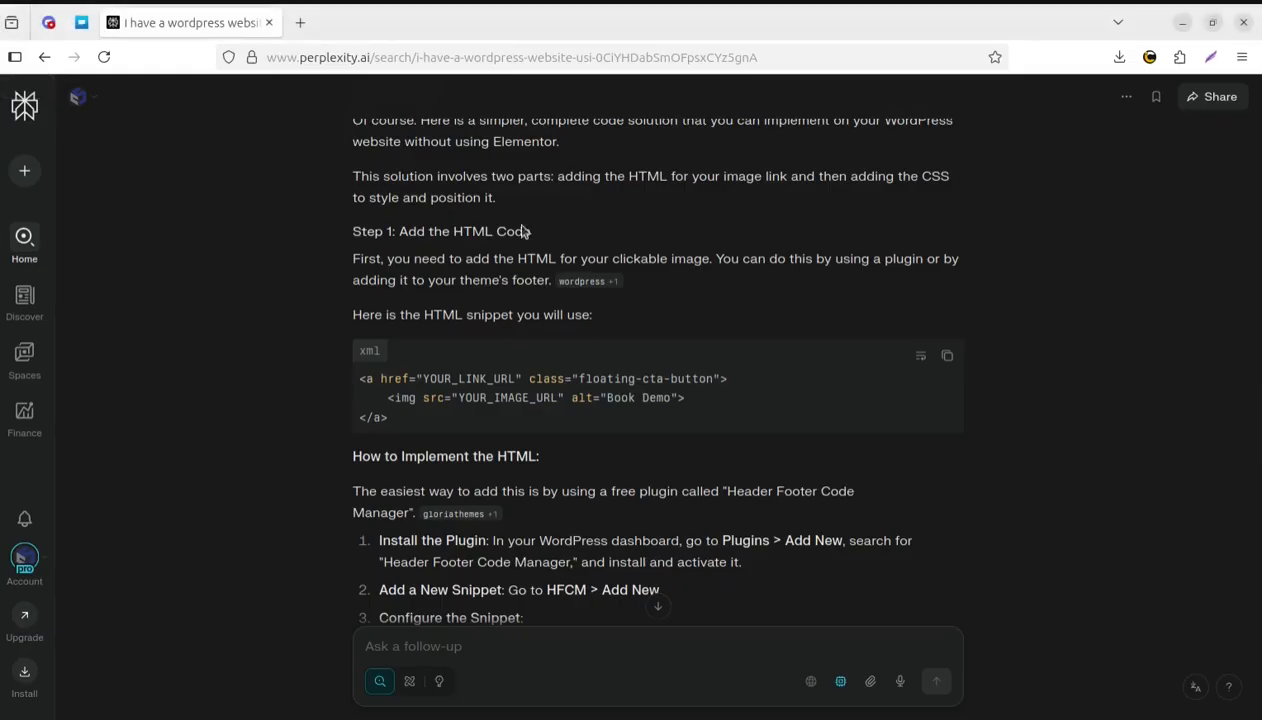
left_click(948, 356)
left_click(841, 686)
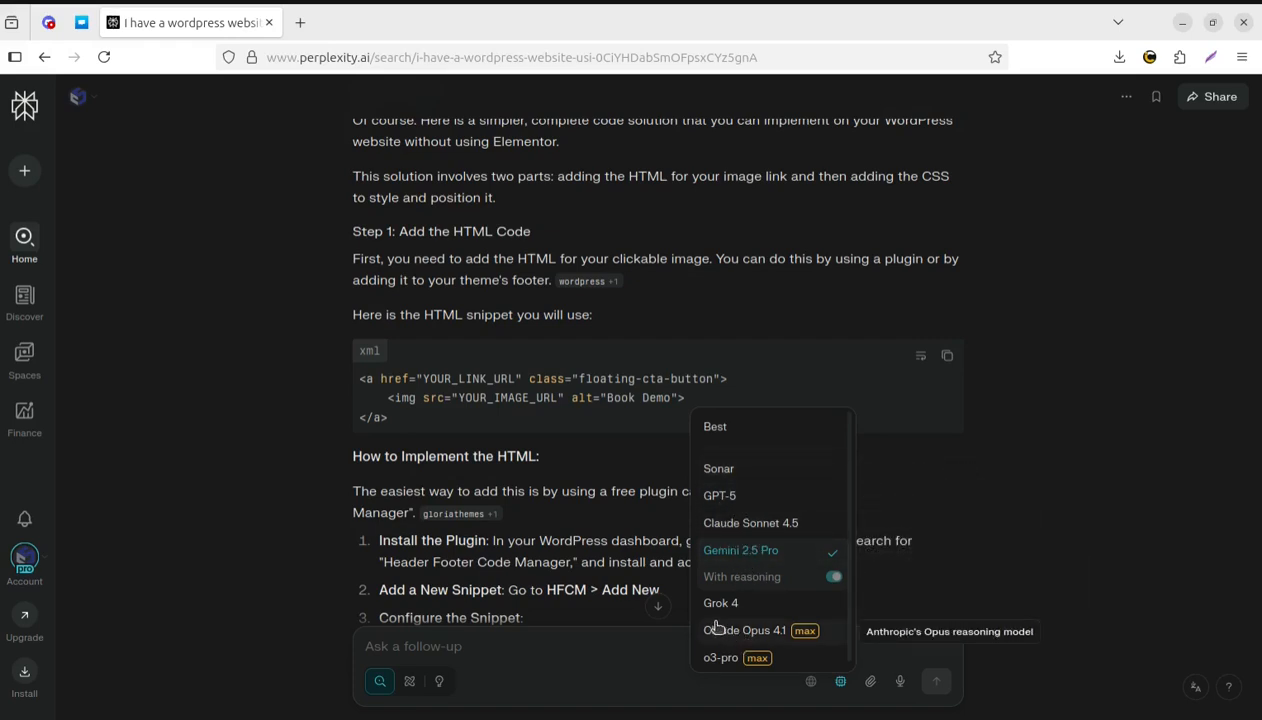
left_click(1146, 484)
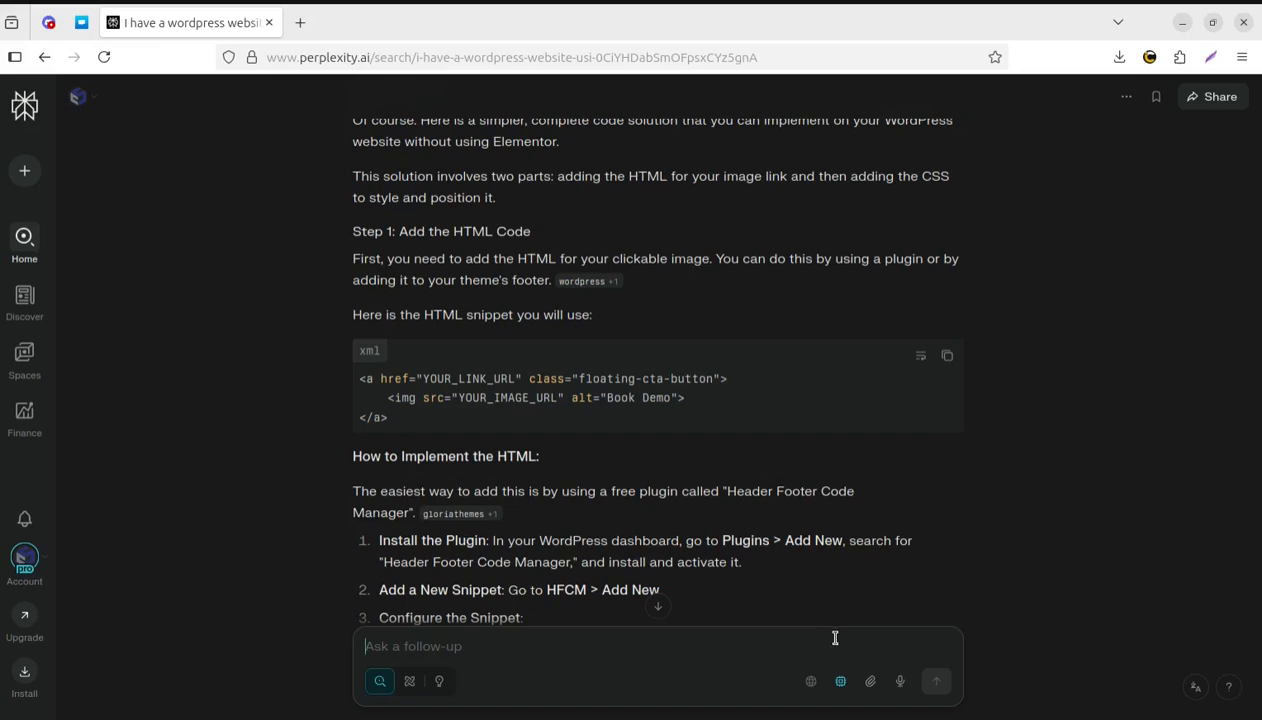
left_click(947, 355)
left_click(2, 243)
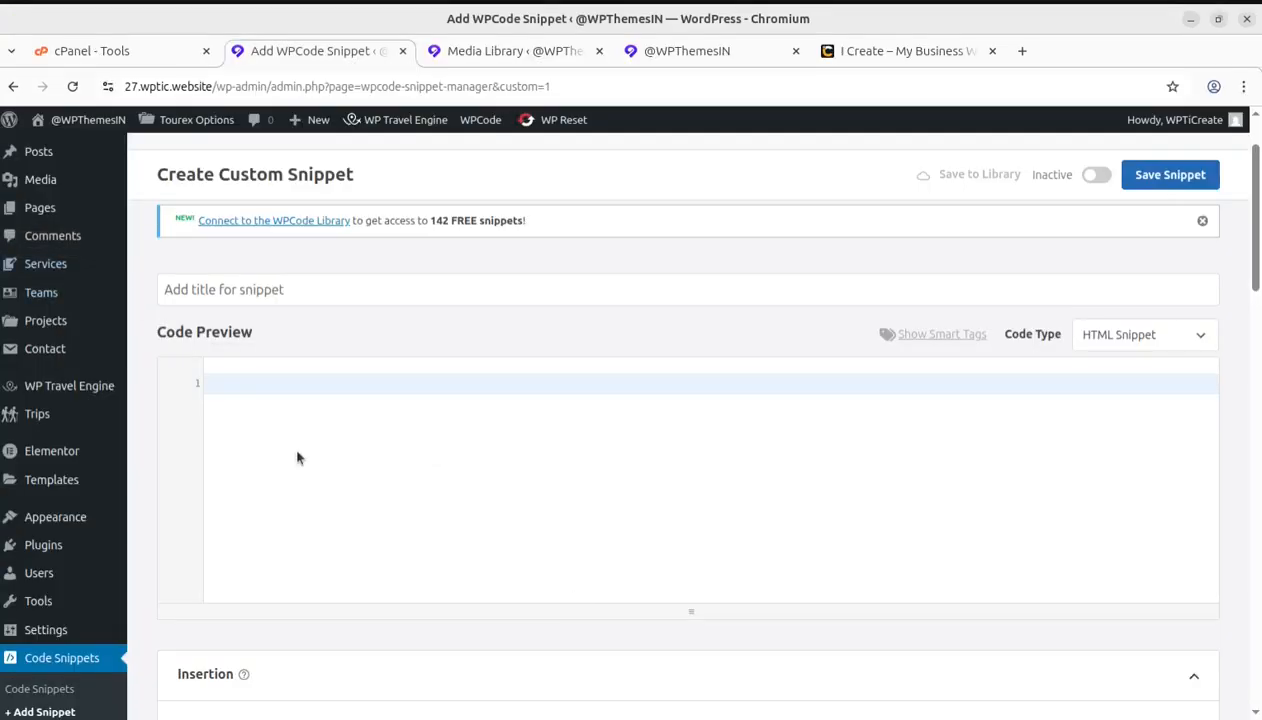
left_click(218, 376)
key("ctrl+v")
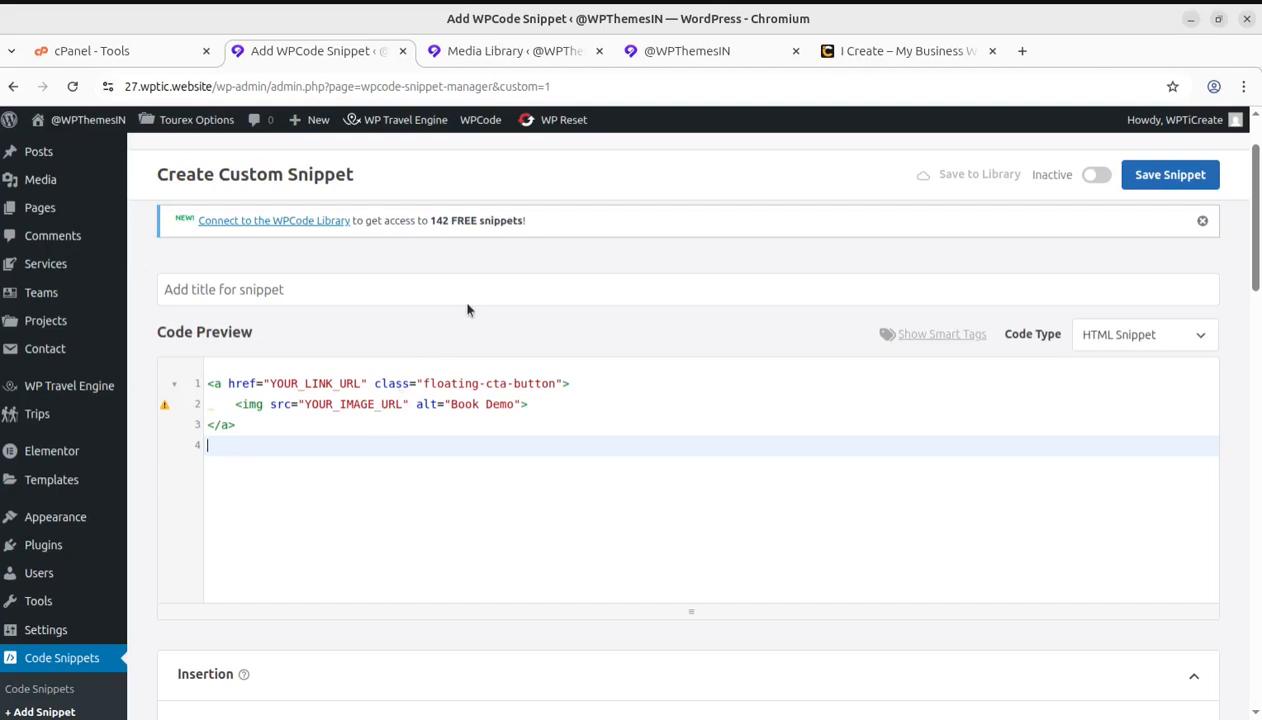
Replace YOUR_IMAGE_URL in the code with the file URL of the scheduledemo image from the Media Library, and save the snippet
left_click(497, 53)
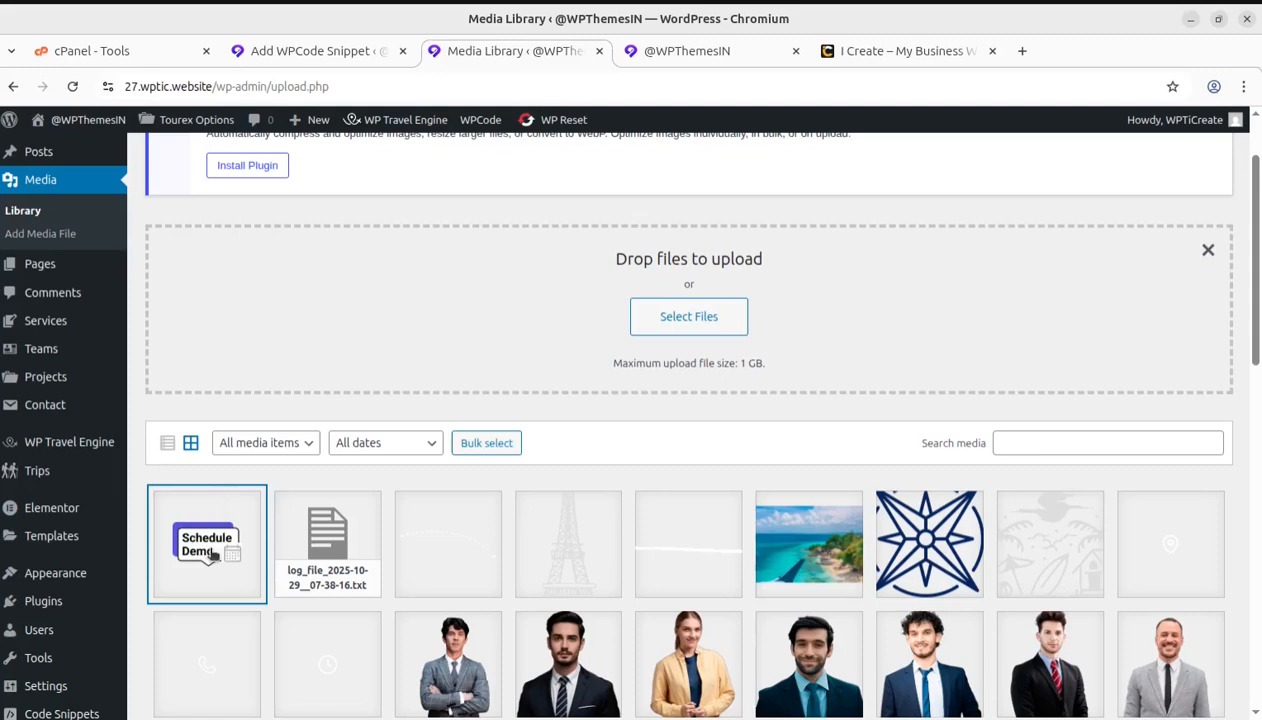
left_click(212, 555)
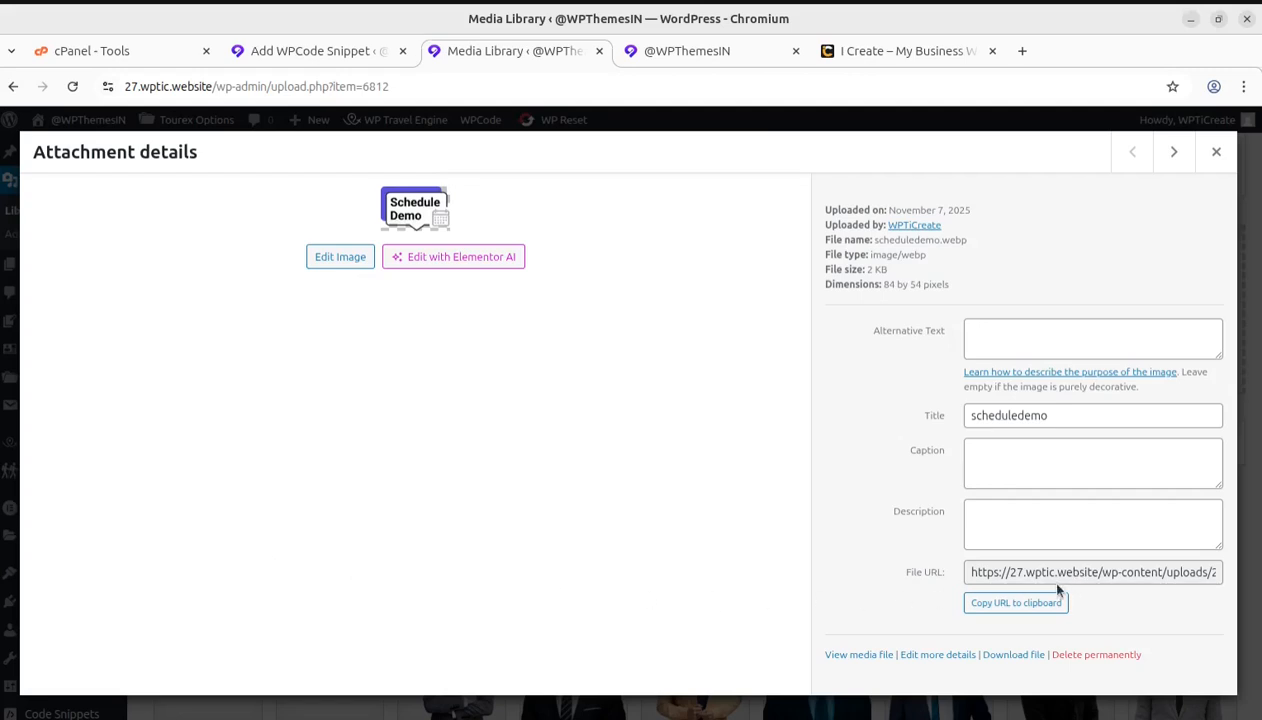
left_click(972, 606)
left_click(1016, 604)
left_click(312, 51)
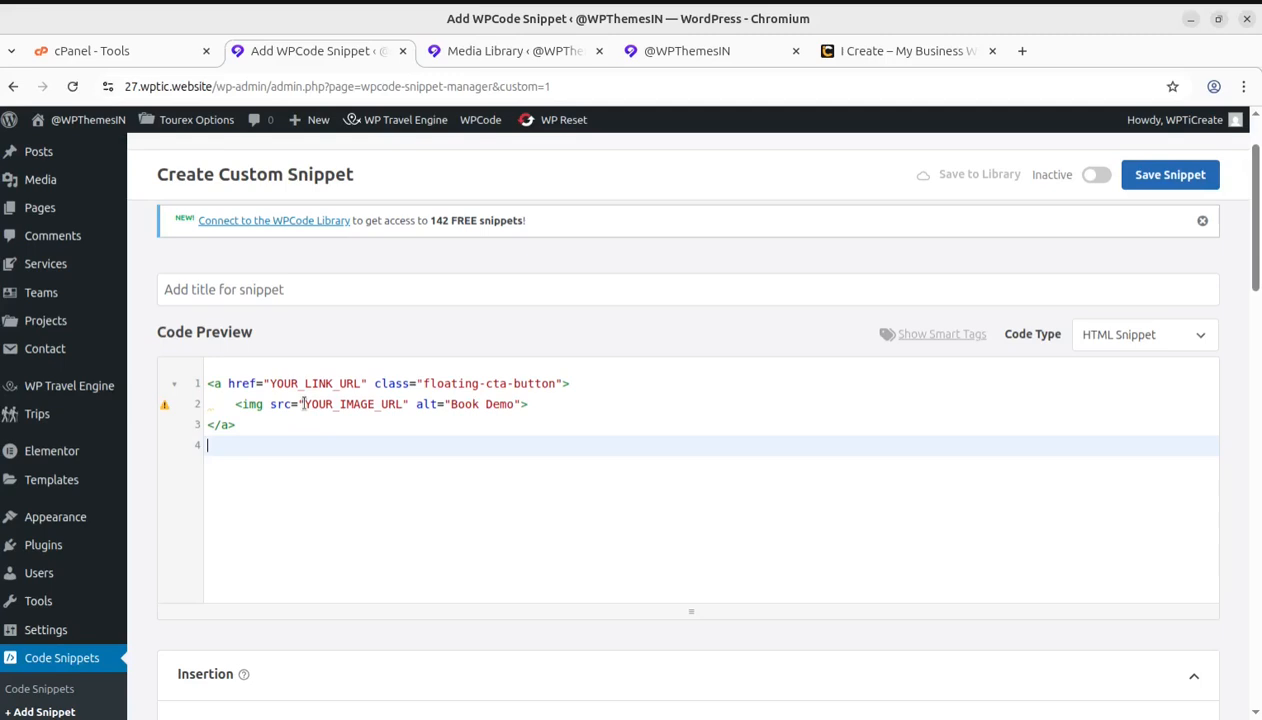
left_click_drag(303, 404, 398, 404)
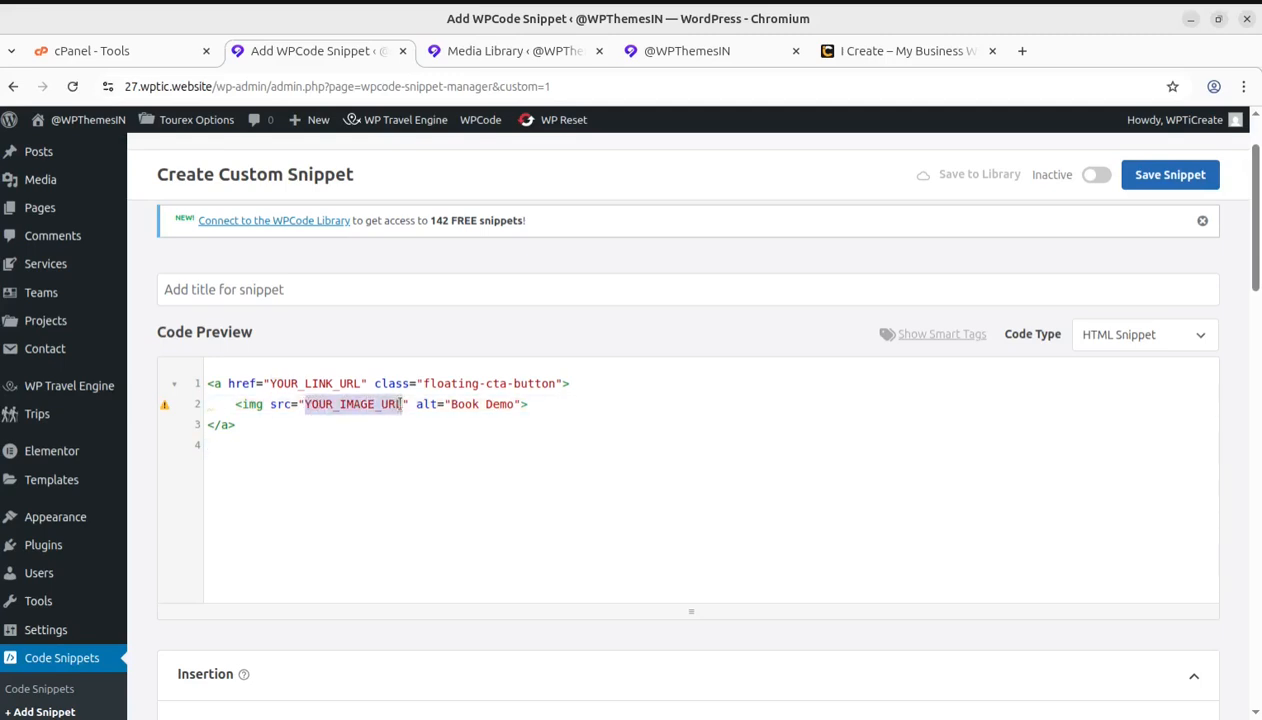
key("ctrl+v")
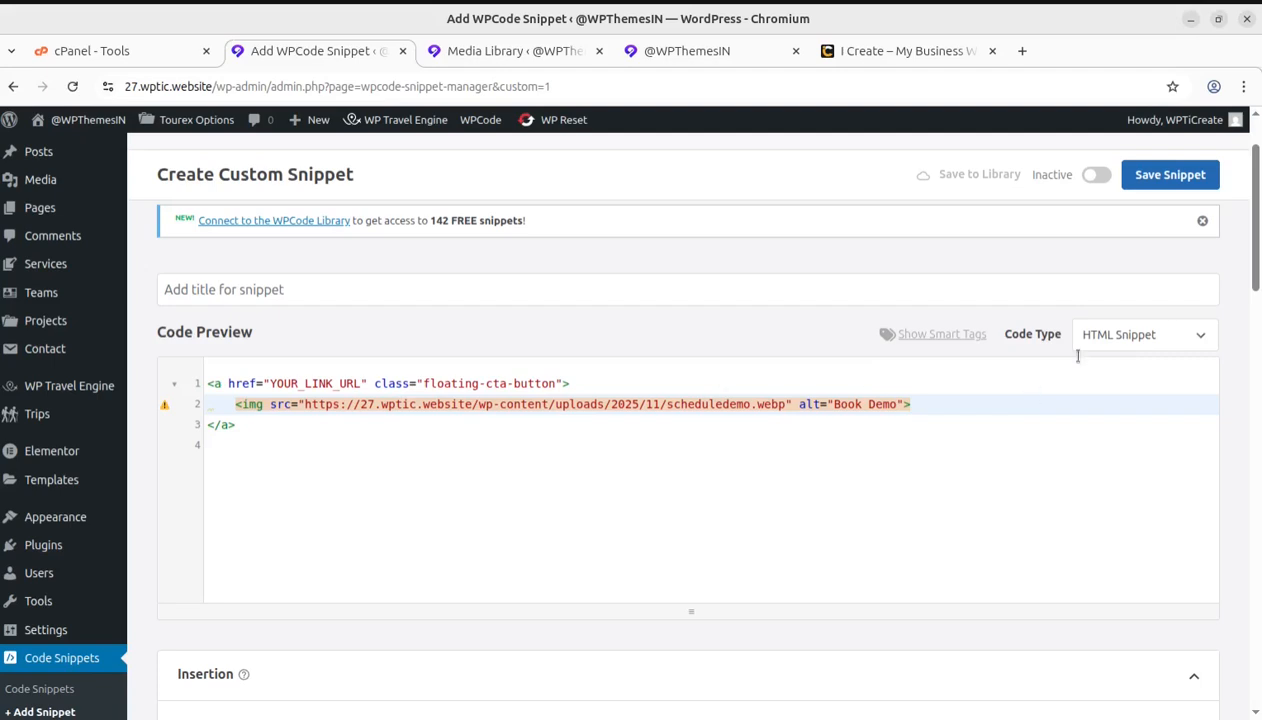
left_click(1176, 178)
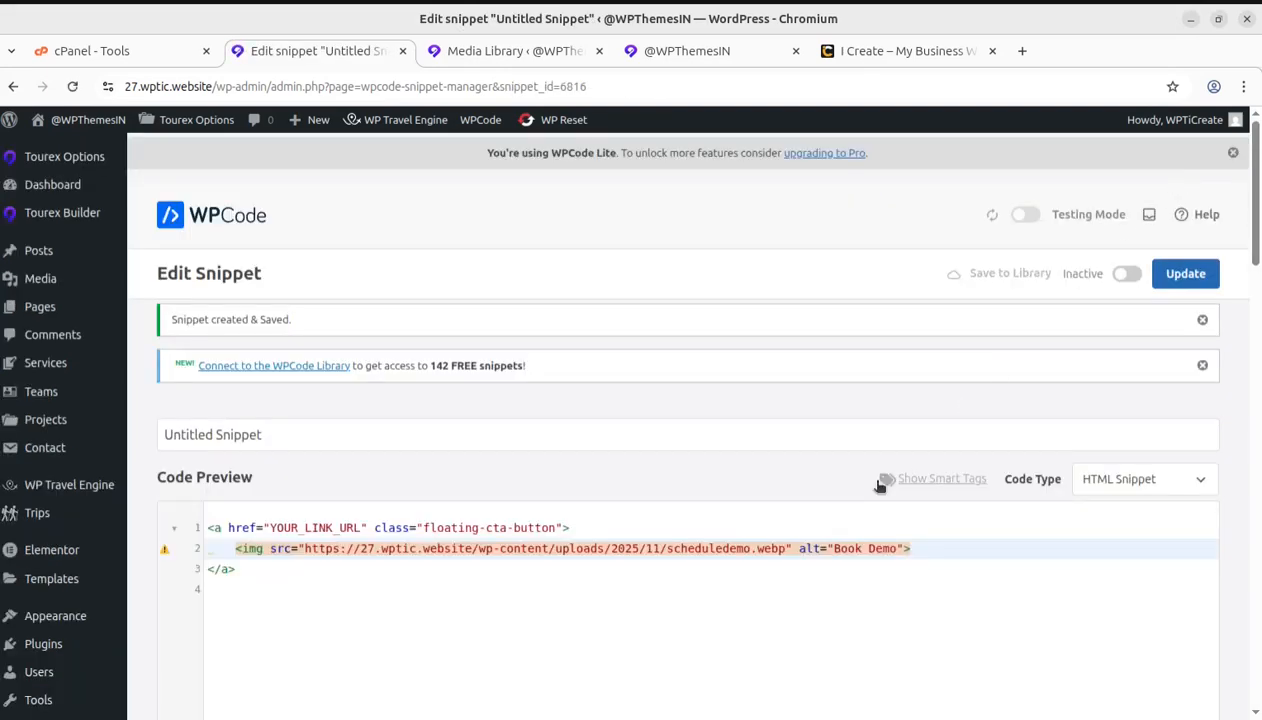
Replace the snippet's title with "floating button"
scroll(631, 515, "down", 5)
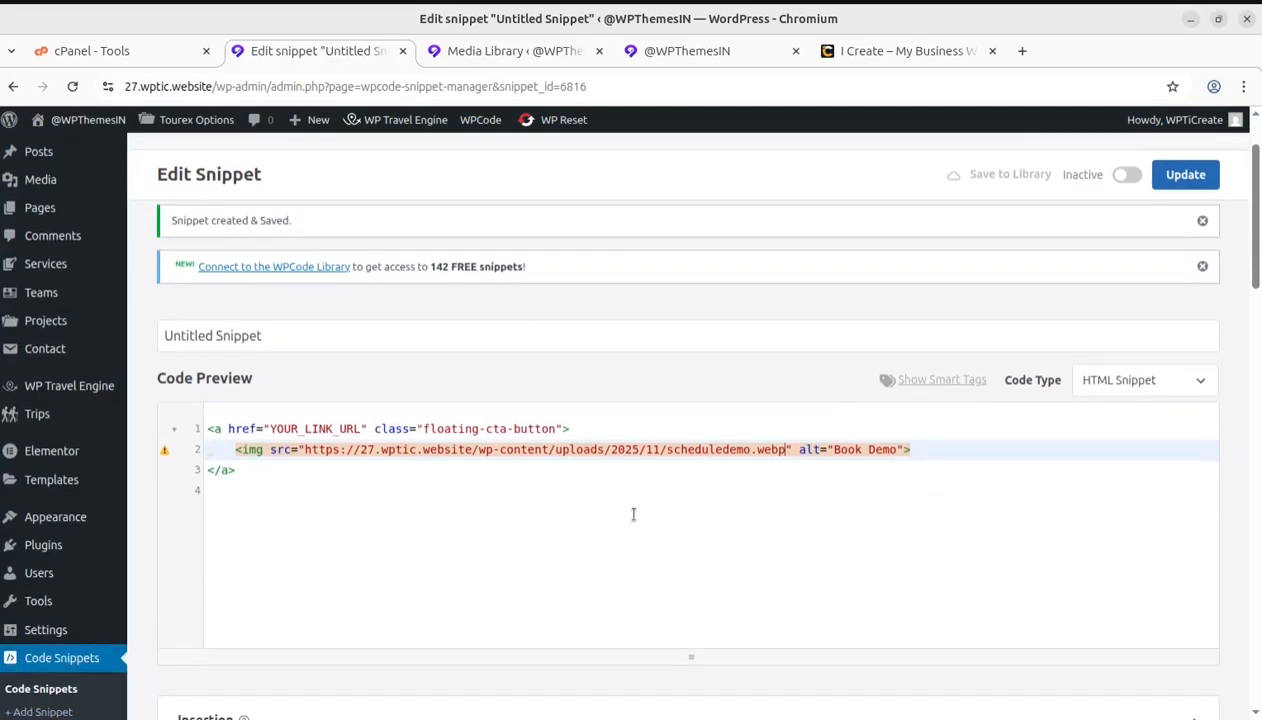
scroll(607, 541, "up", 2)
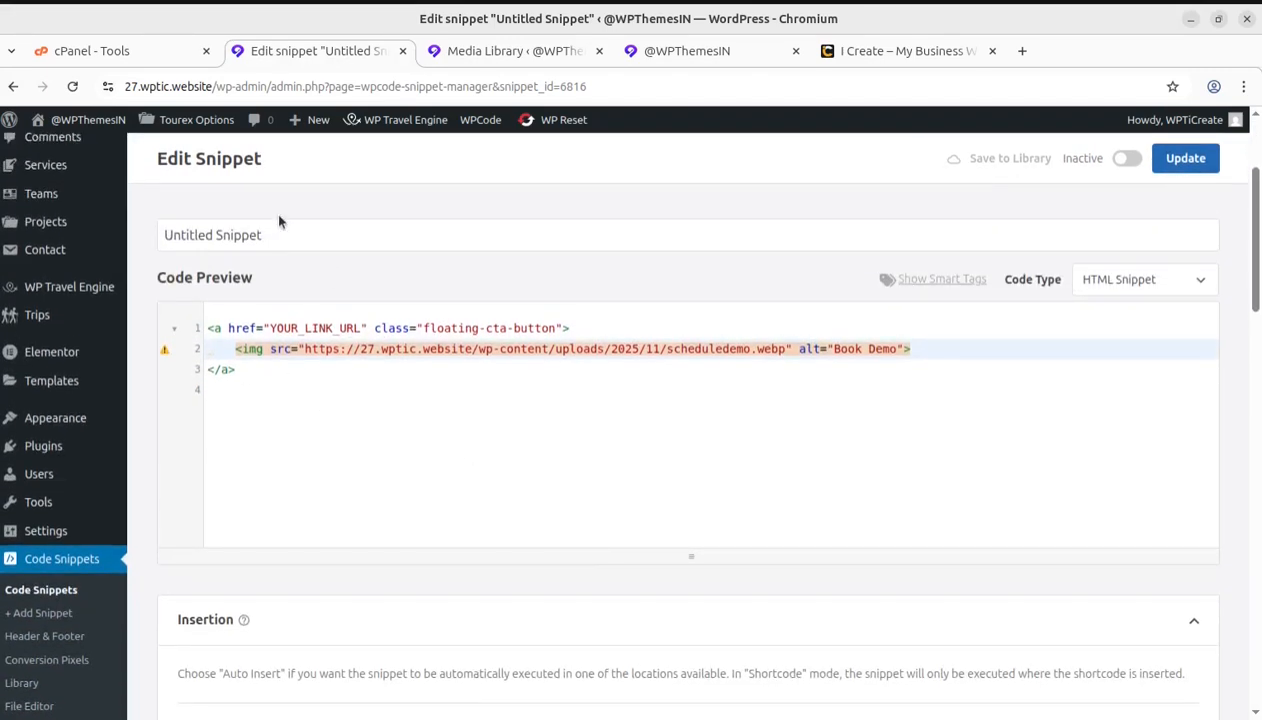
left_click_drag(286, 233, 165, 232)
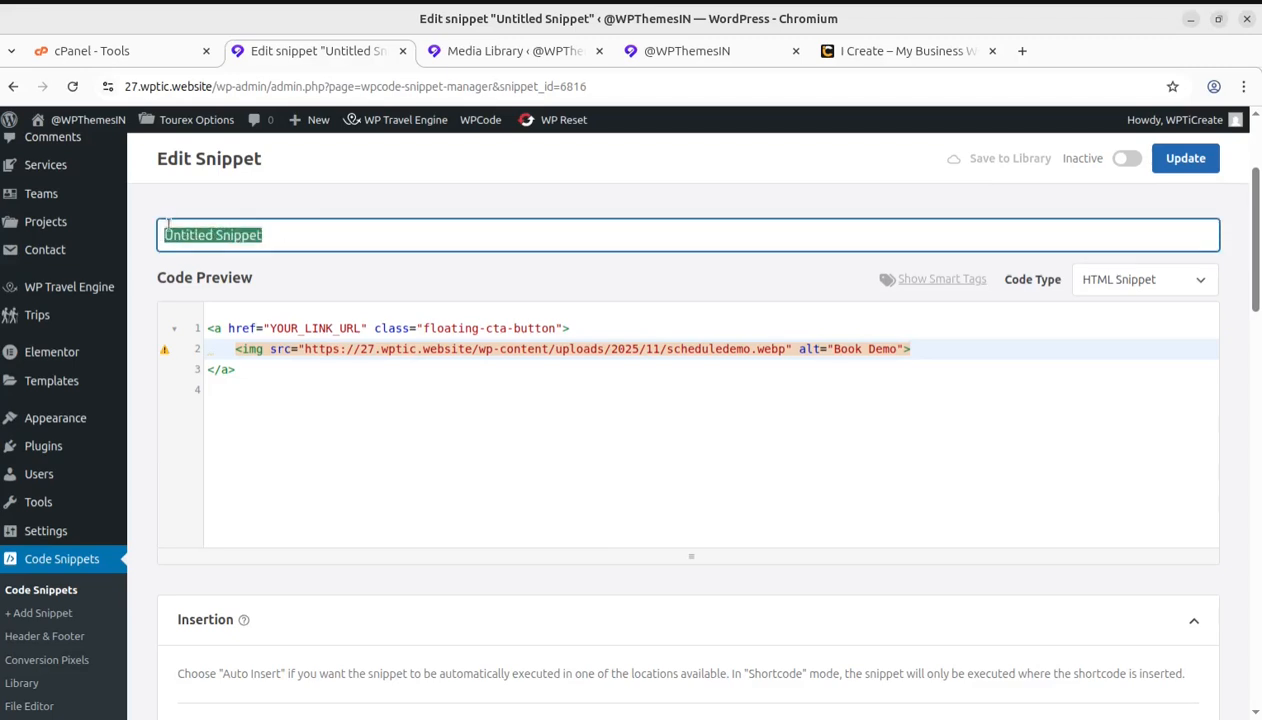
type("floati")
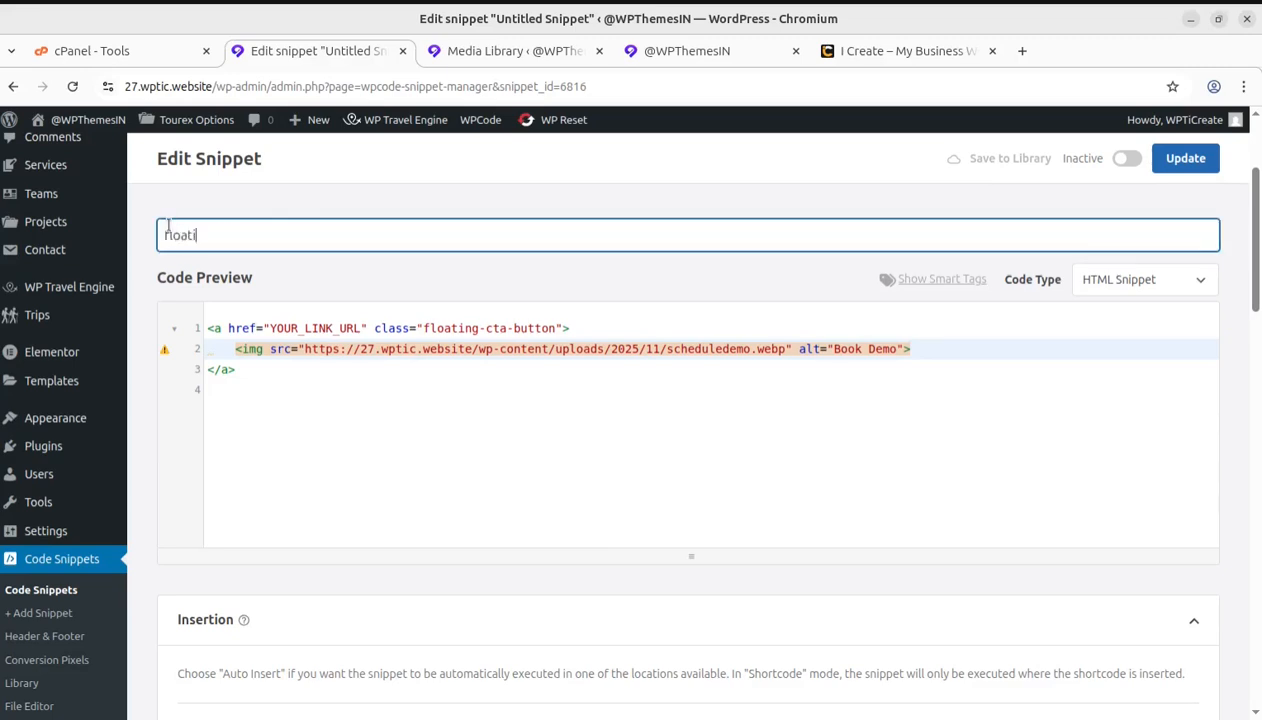
type("ng button")
left_click(545, 465)
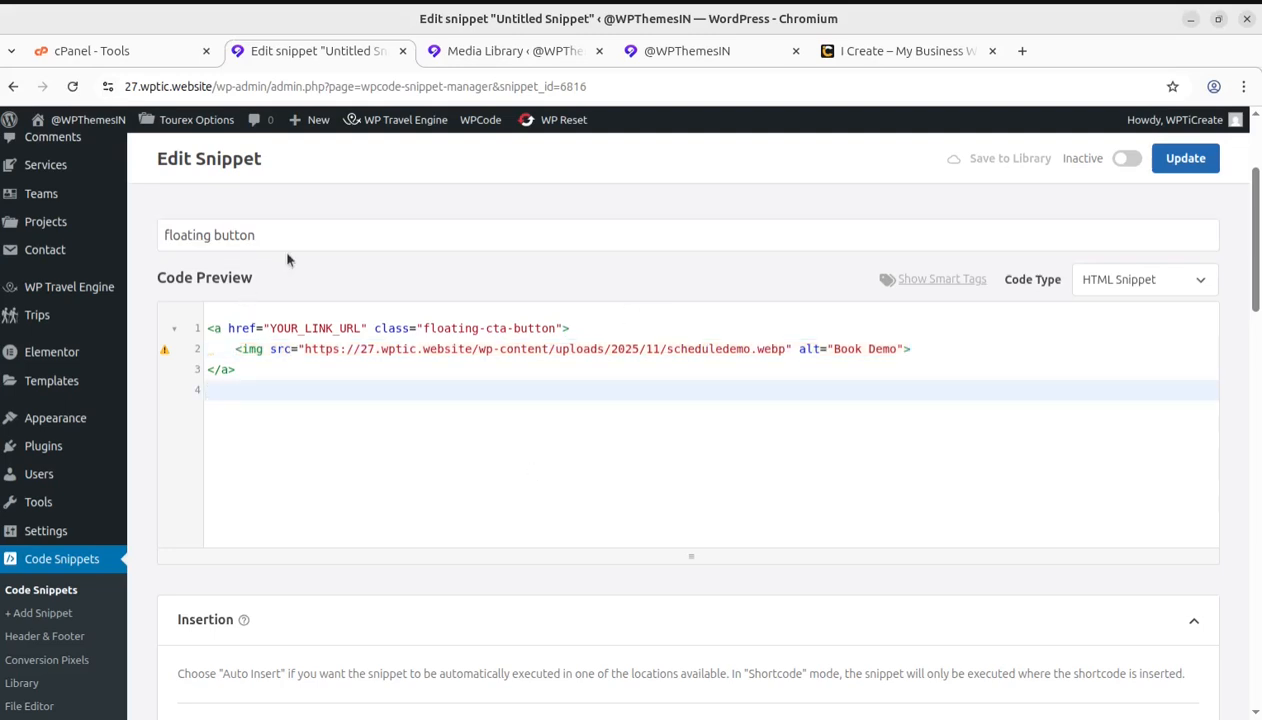
Set the snippet's auto-insert location to Site Wide Footer
scroll(445, 414, "down", 3)
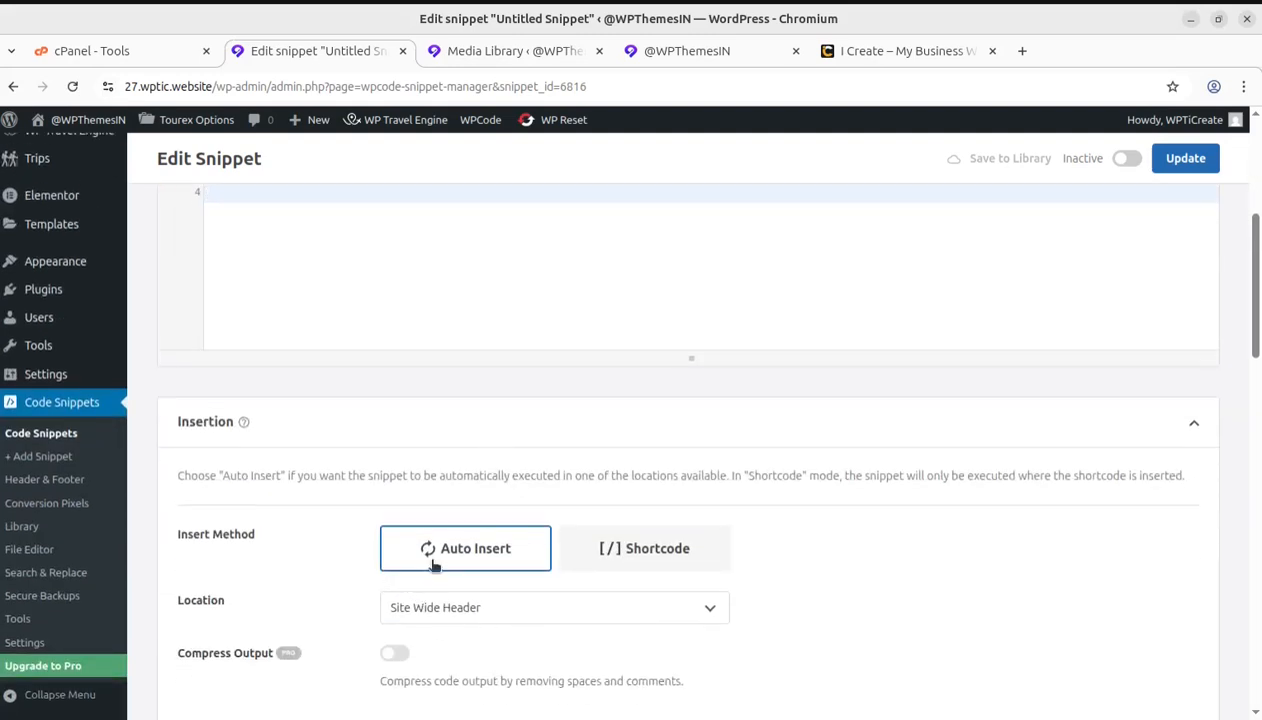
scroll(795, 555, "down", 2)
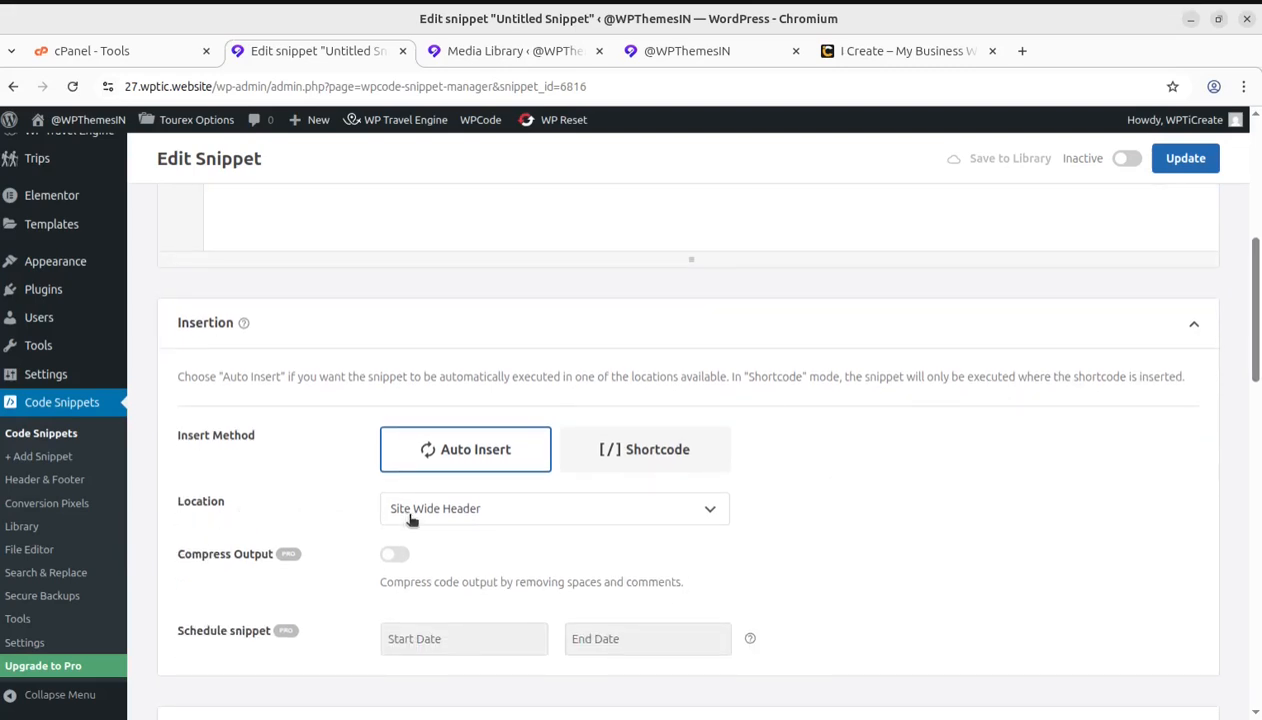
left_click(562, 513)
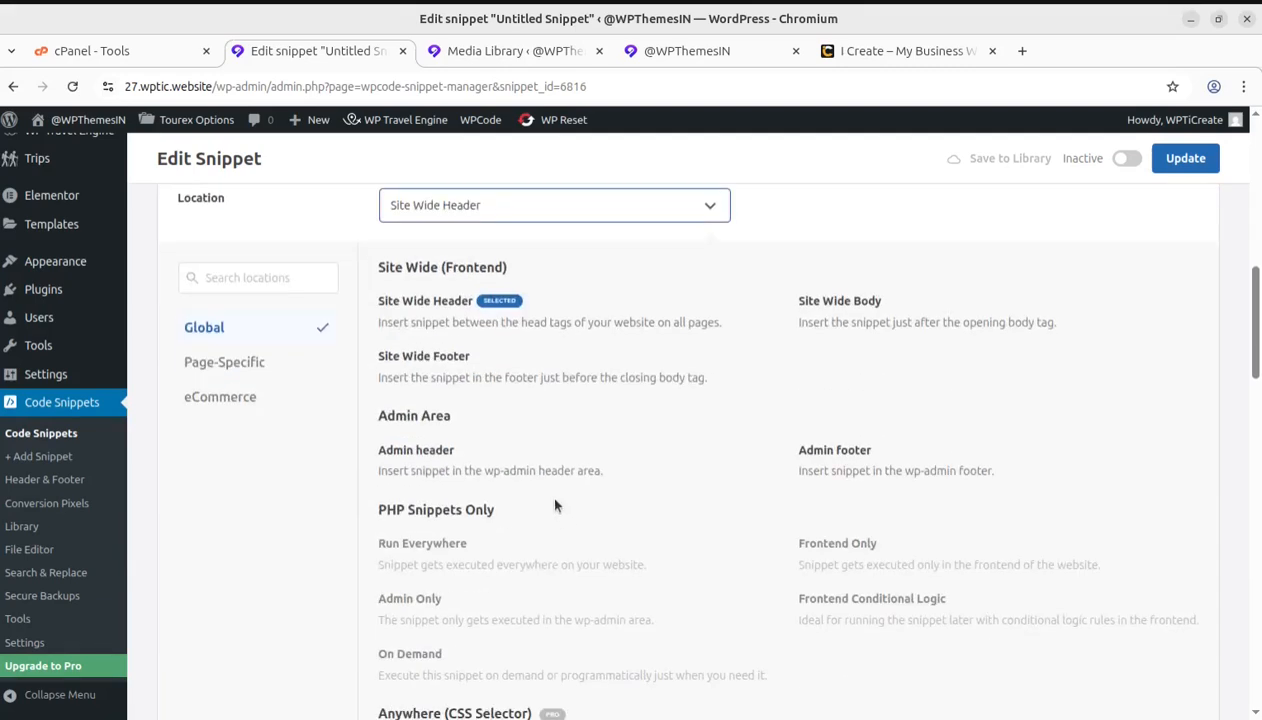
left_click(441, 362)
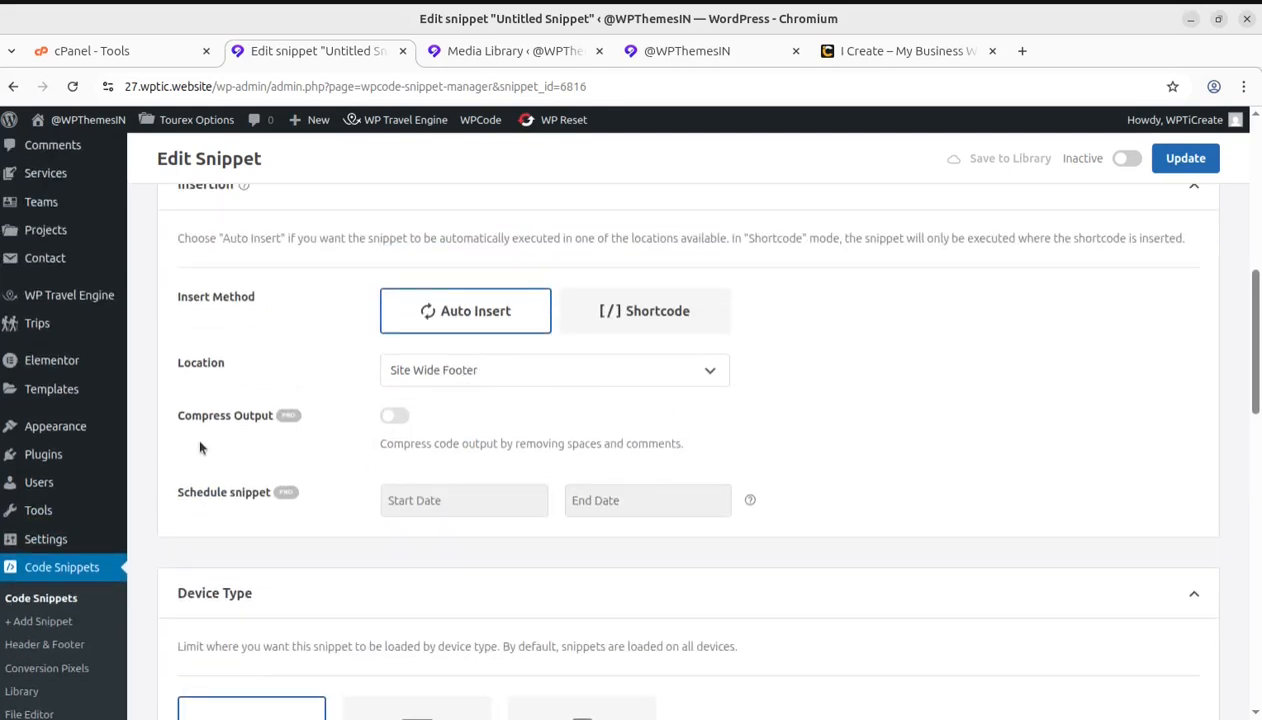
Review the floating button snippet's device type, conditional logic, code and insertion settings
scroll(487, 583, "down", 3)
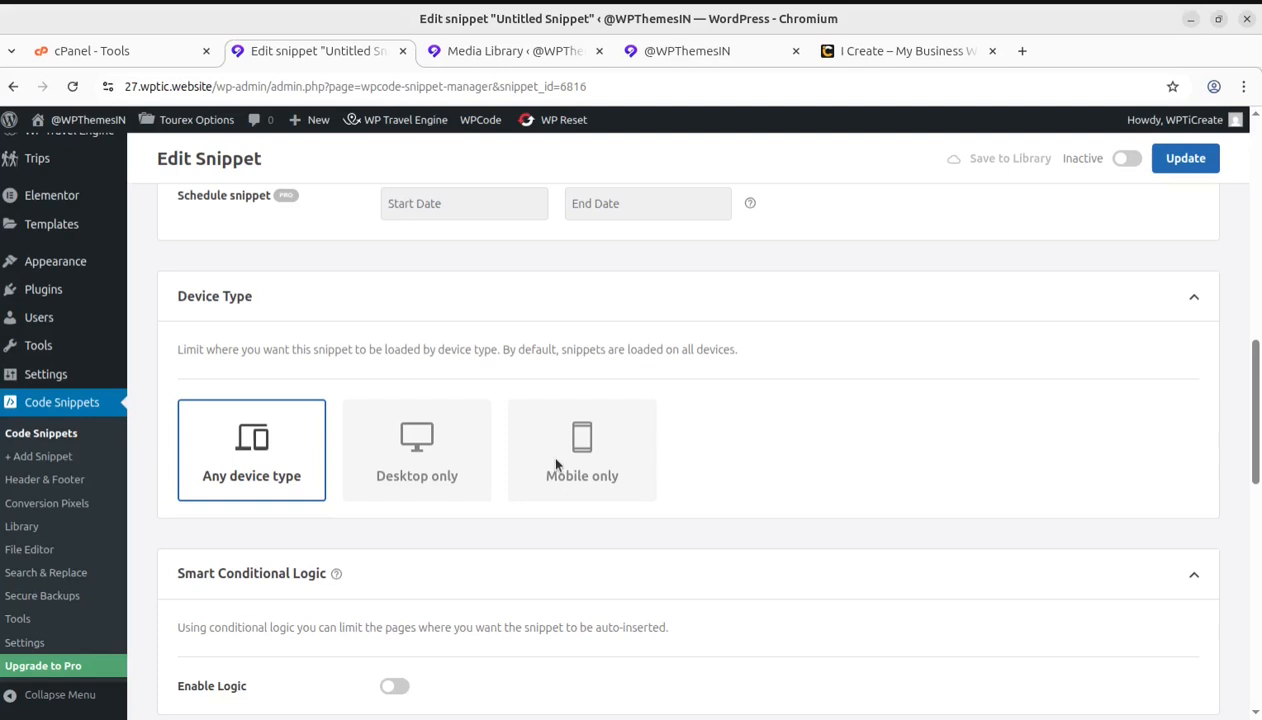
scroll(490, 528, "down", 2)
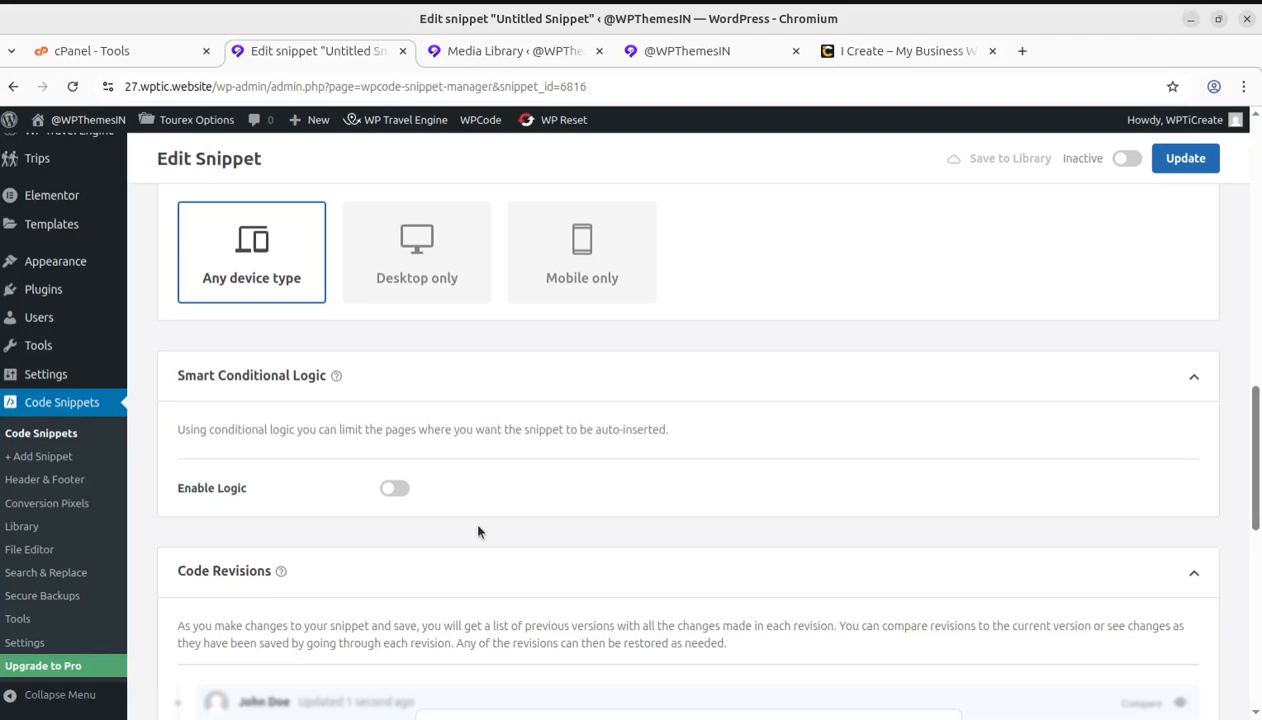
scroll(436, 530, "up", 5)
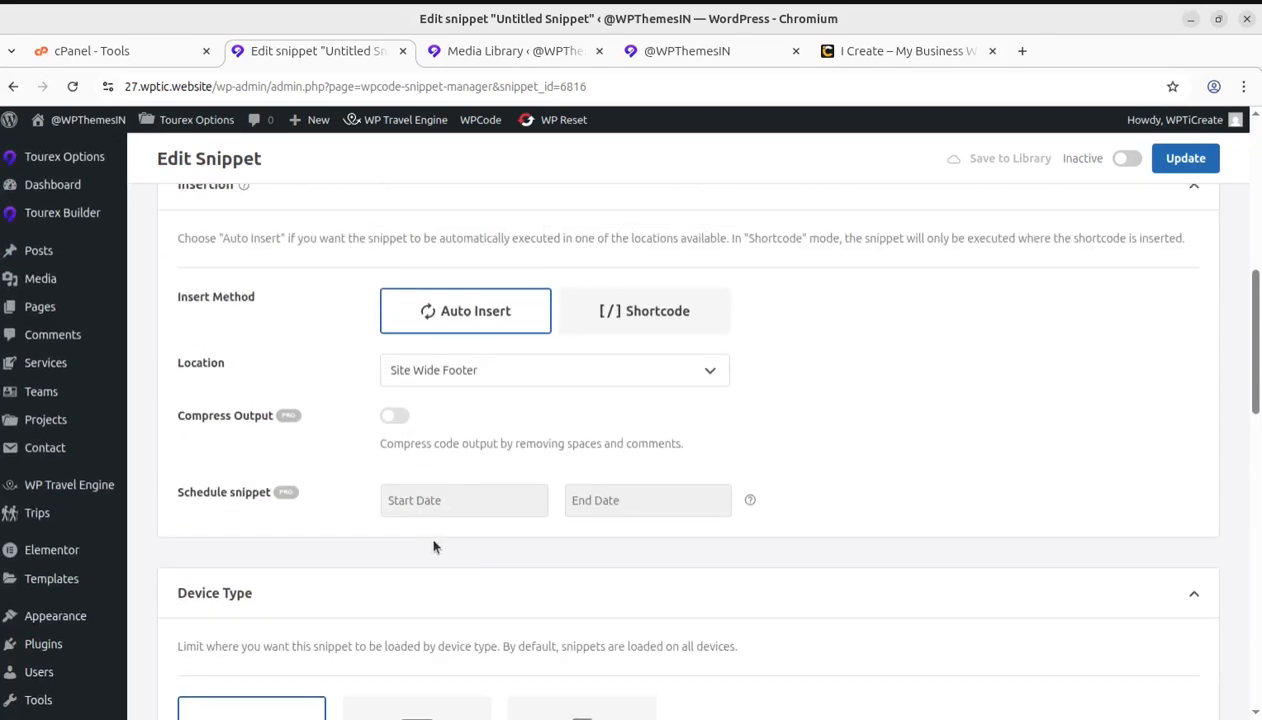
scroll(434, 546, "up", 2)
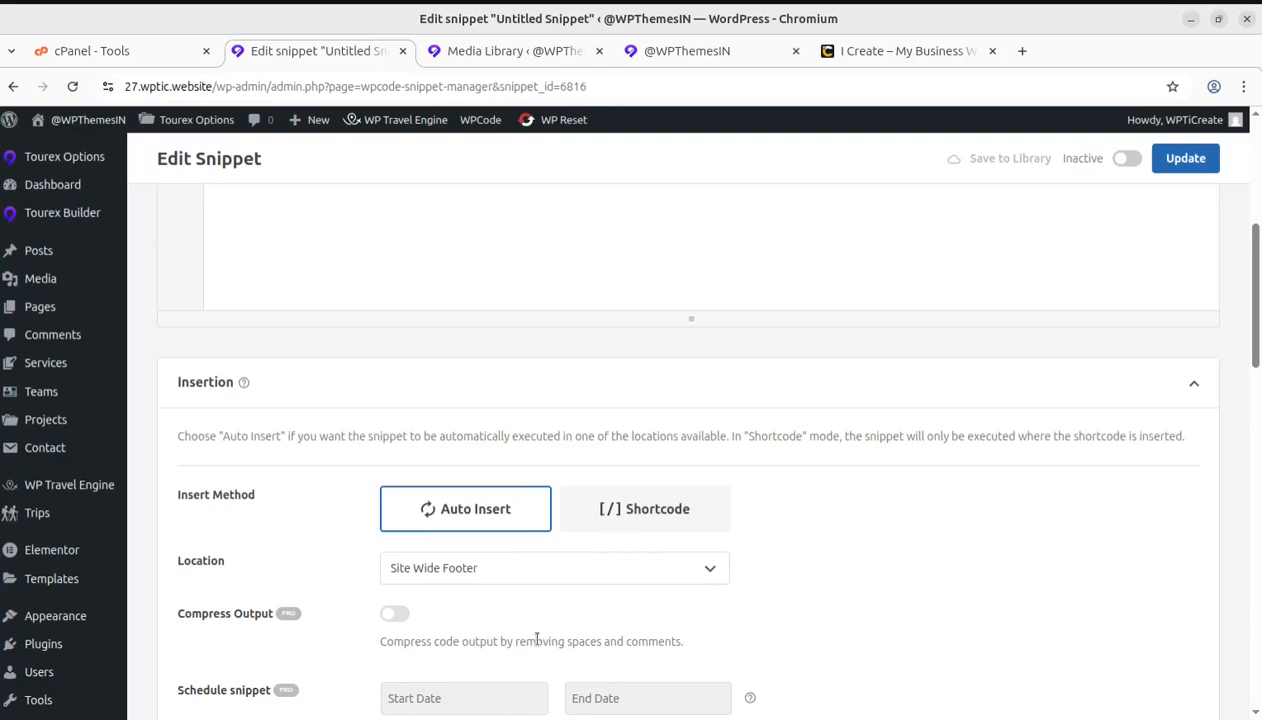
scroll(505, 612, "up", 3)
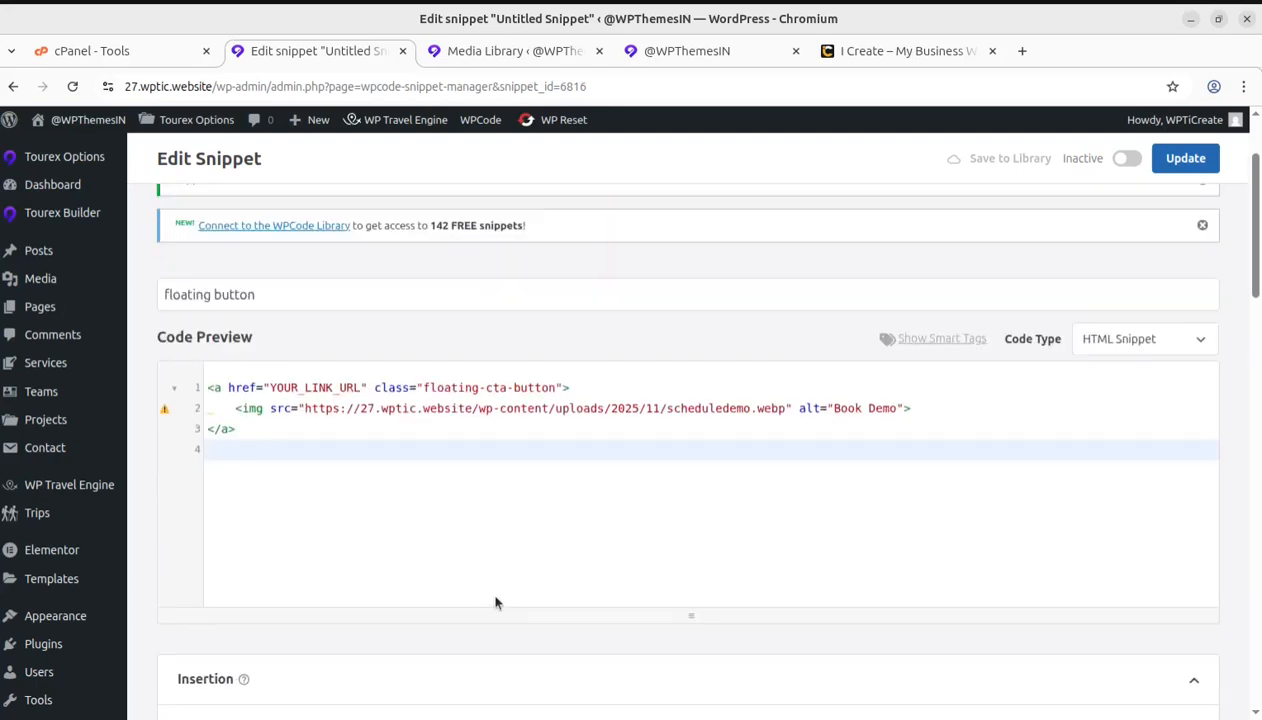
scroll(520, 548, "down", 3)
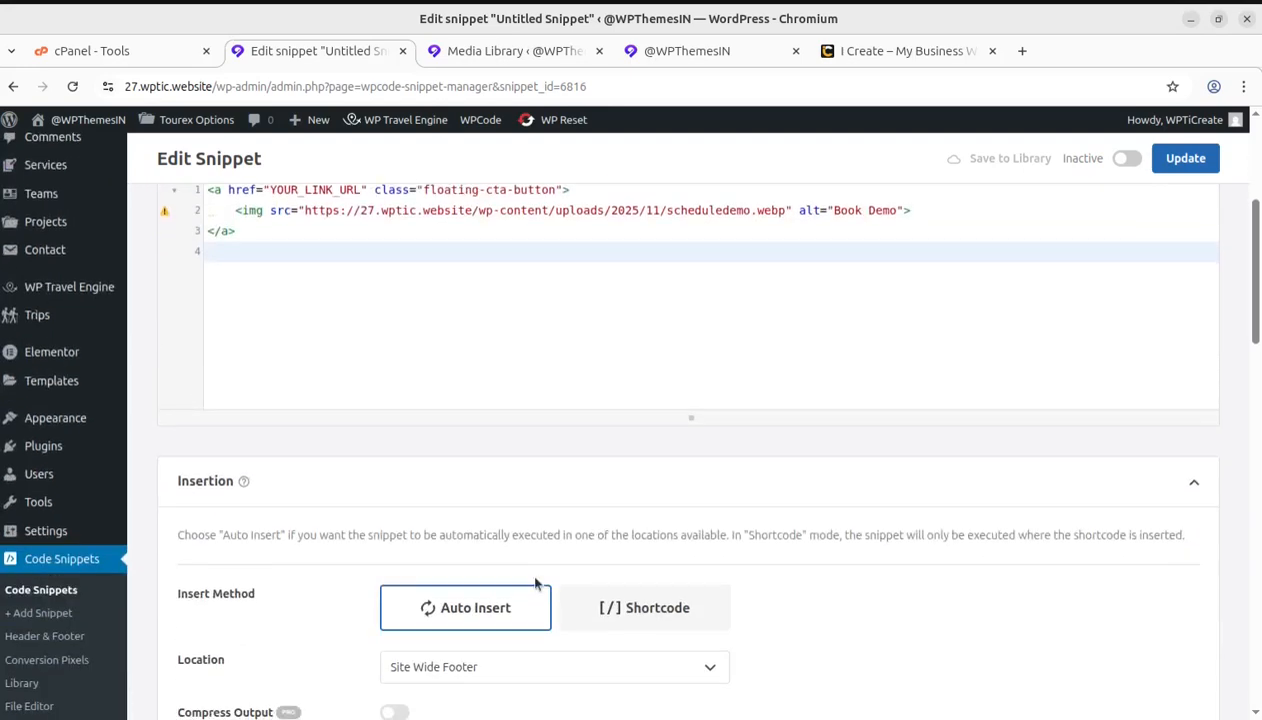
scroll(529, 580, "down", 1)
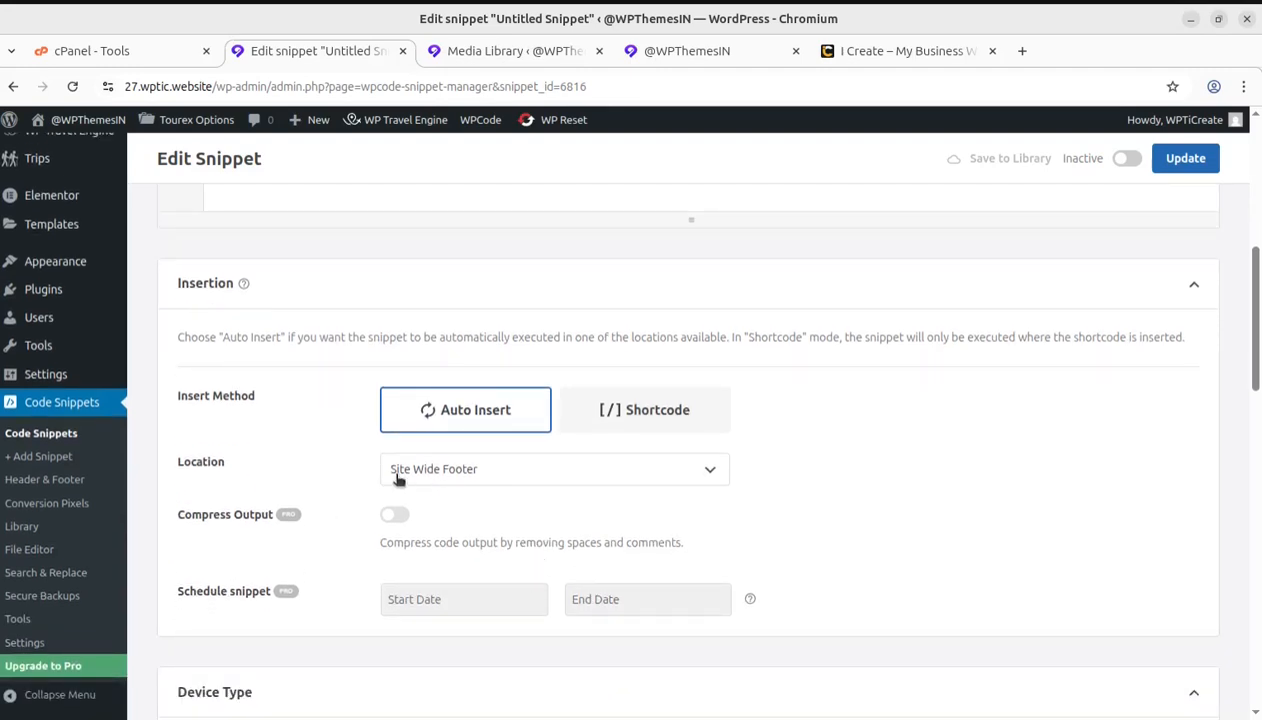
Examine the auto-insert location choices available for the snippet, keeping Site Wide Footer selected
left_click(527, 478)
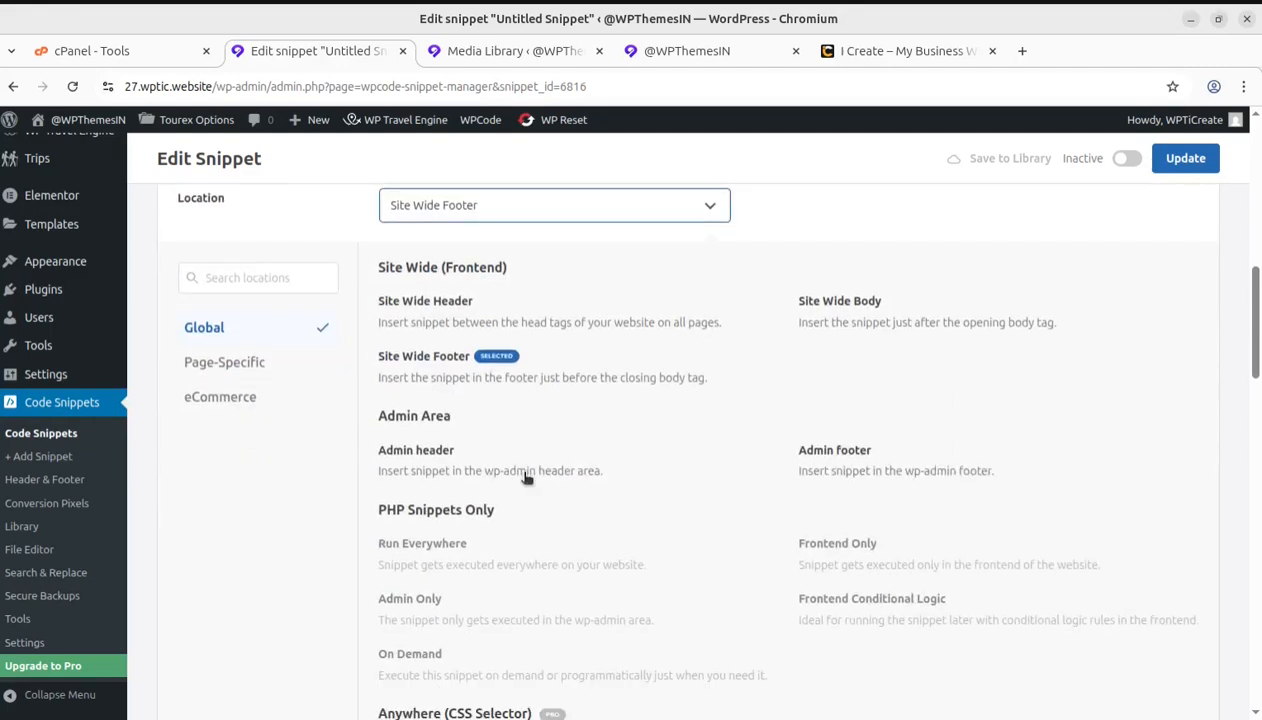
left_click(618, 205)
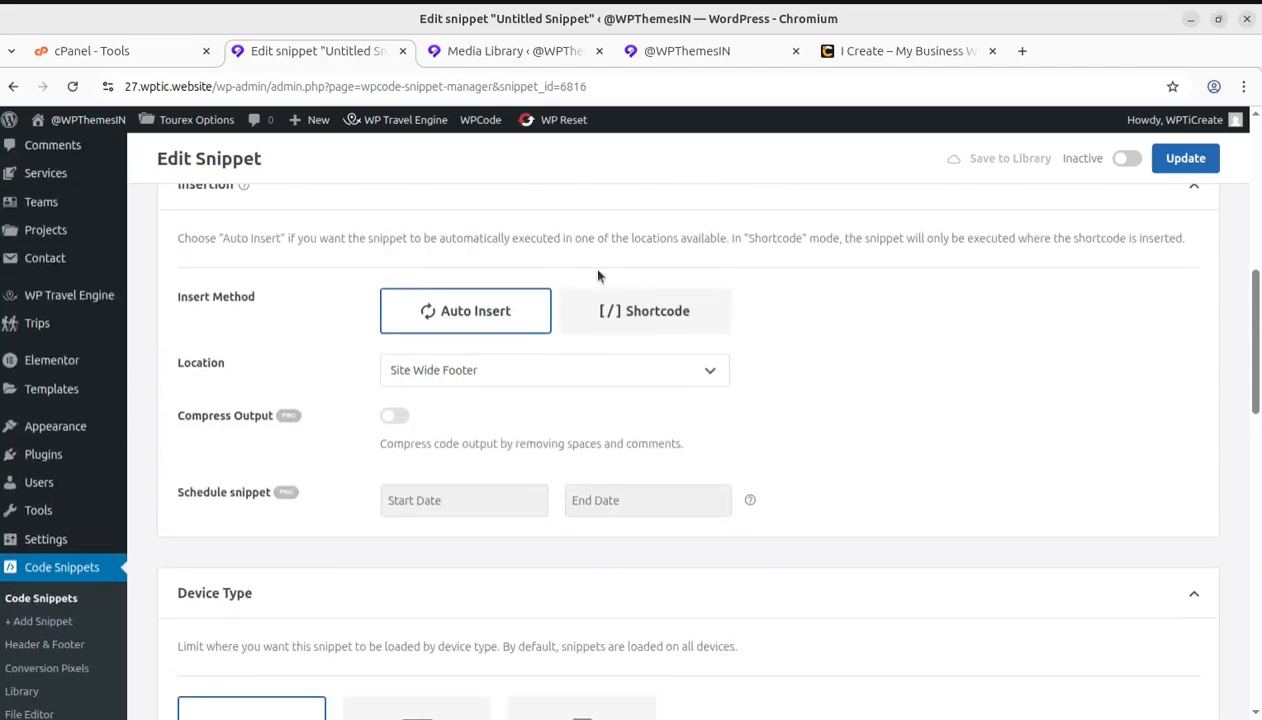
left_click(523, 378)
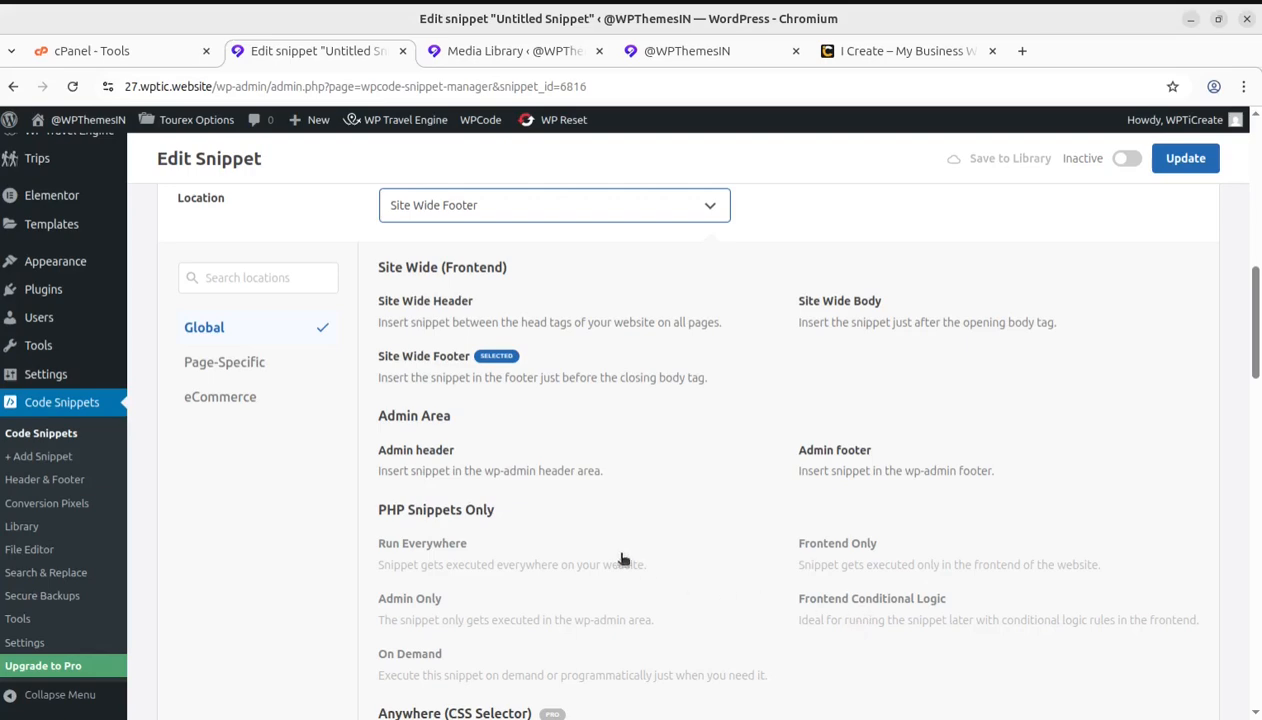
scroll(617, 555, "down", 3)
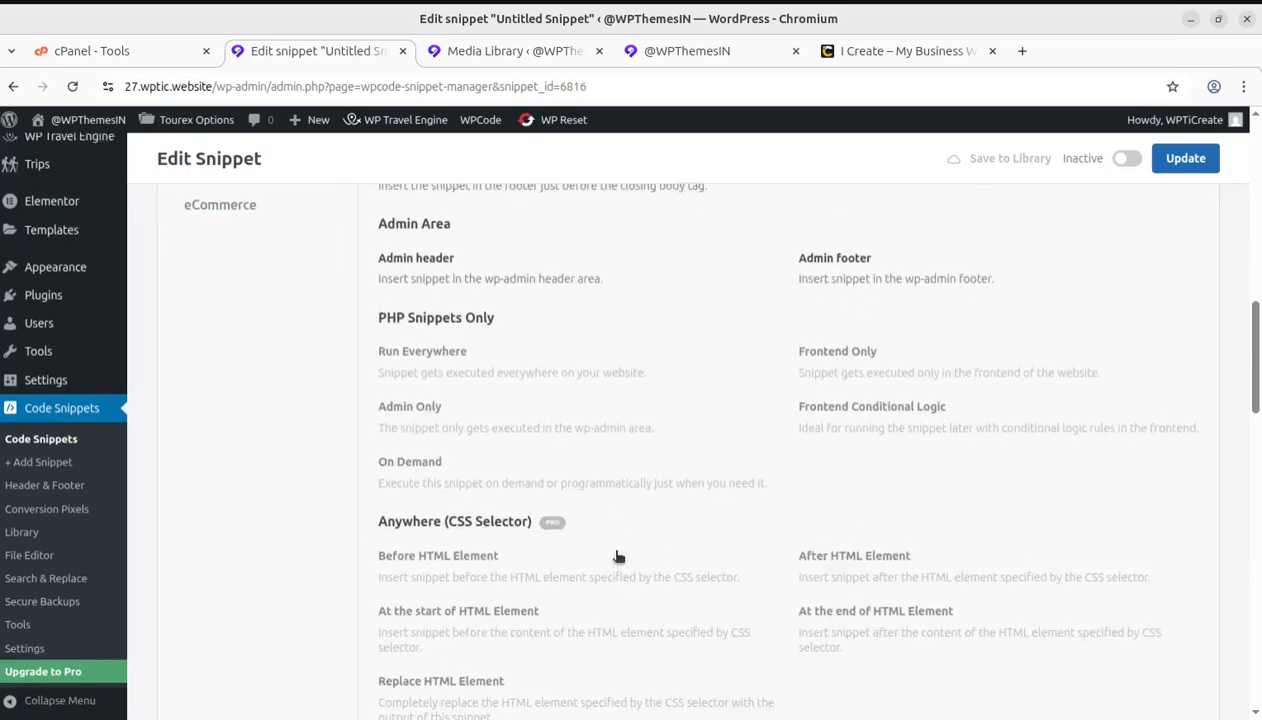
scroll(610, 550, "up", 3)
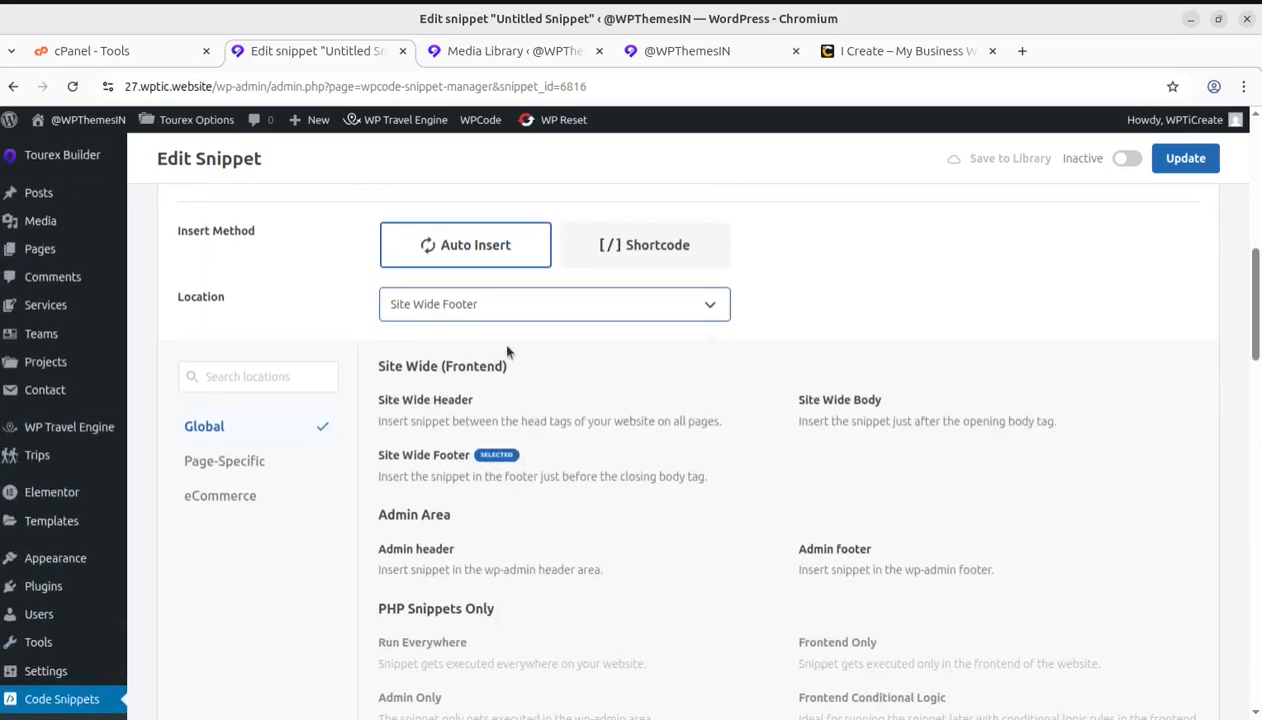
left_click(963, 323)
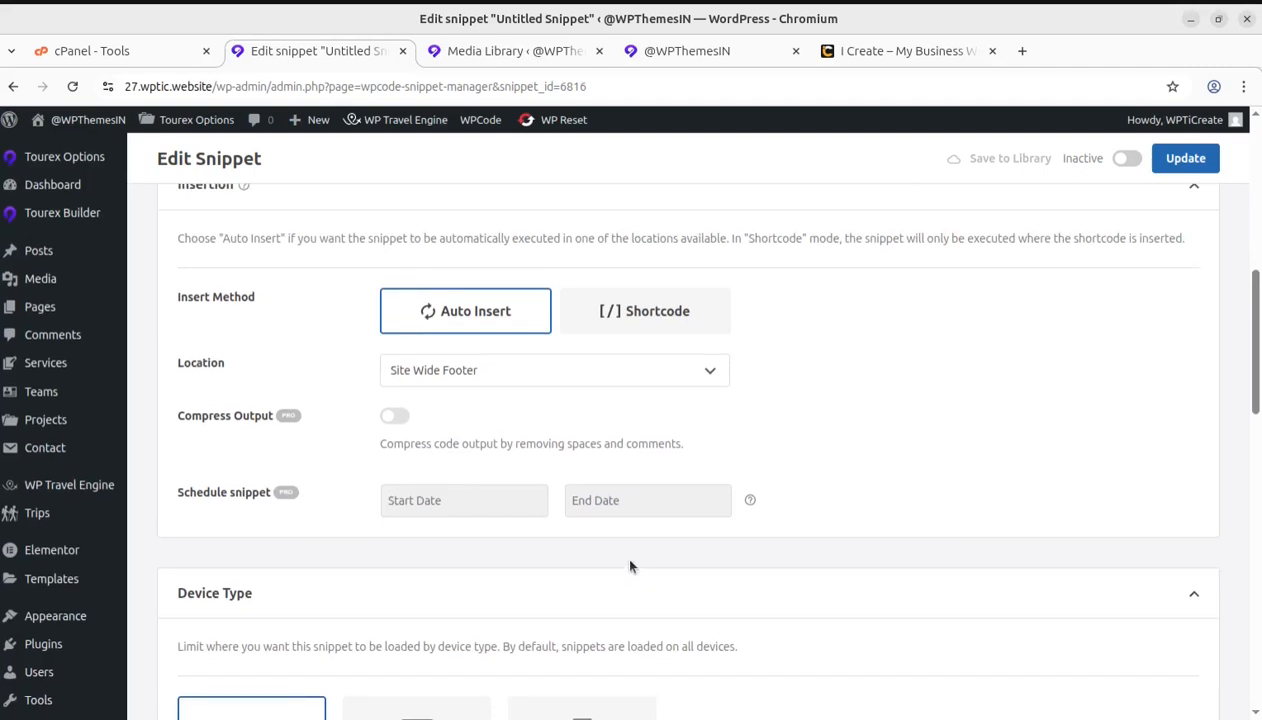
Check the remaining snippet settings and save the floating button snippet
scroll(451, 553, "down", 1)
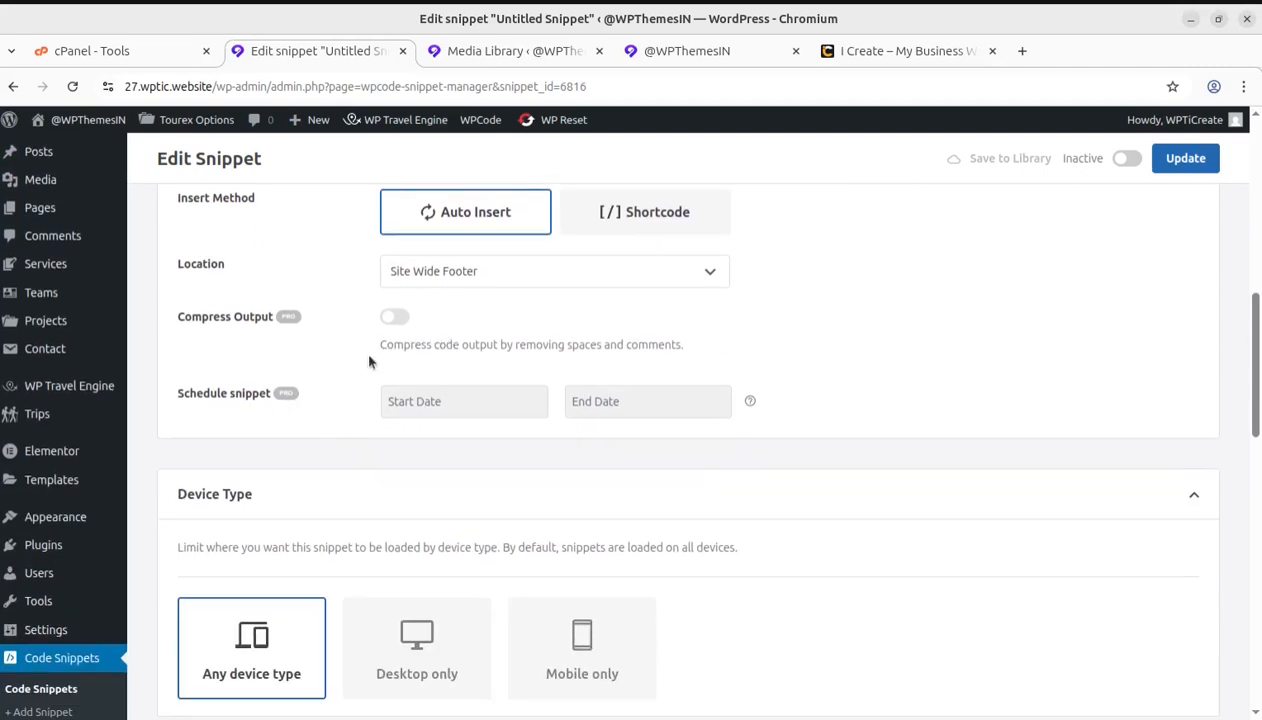
scroll(833, 465, "down", 2)
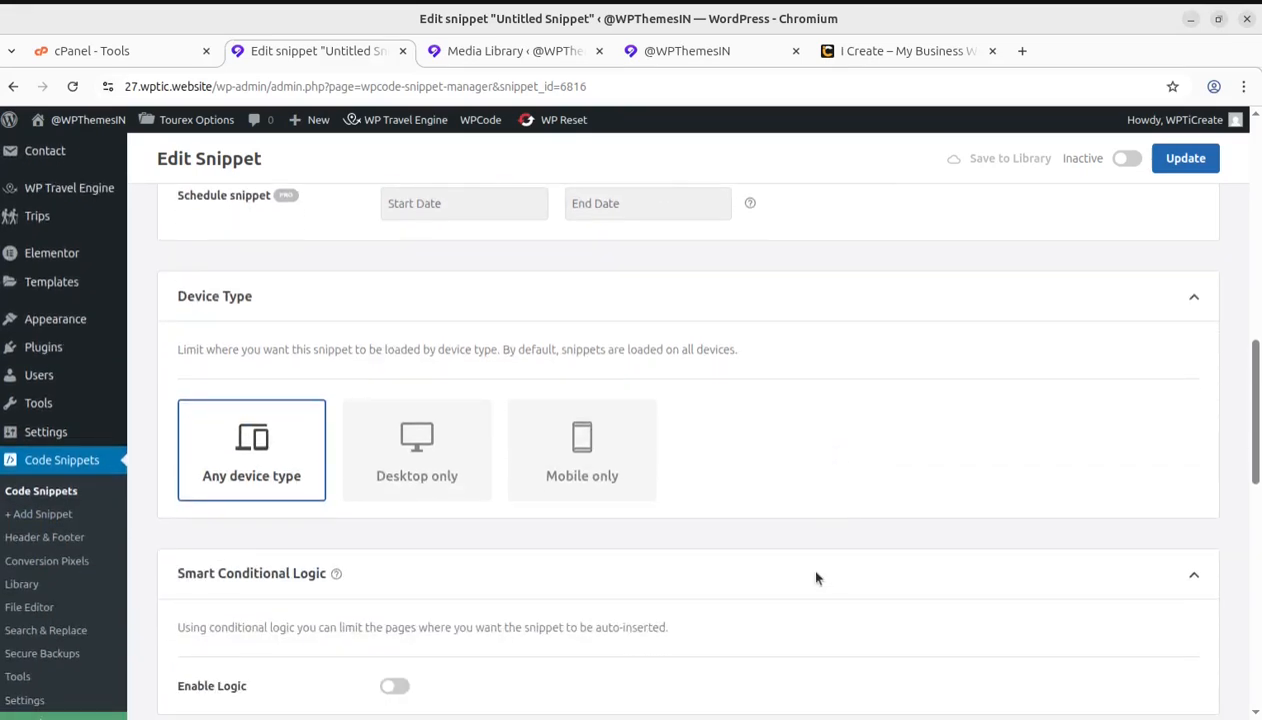
scroll(250, 490, "down", 2)
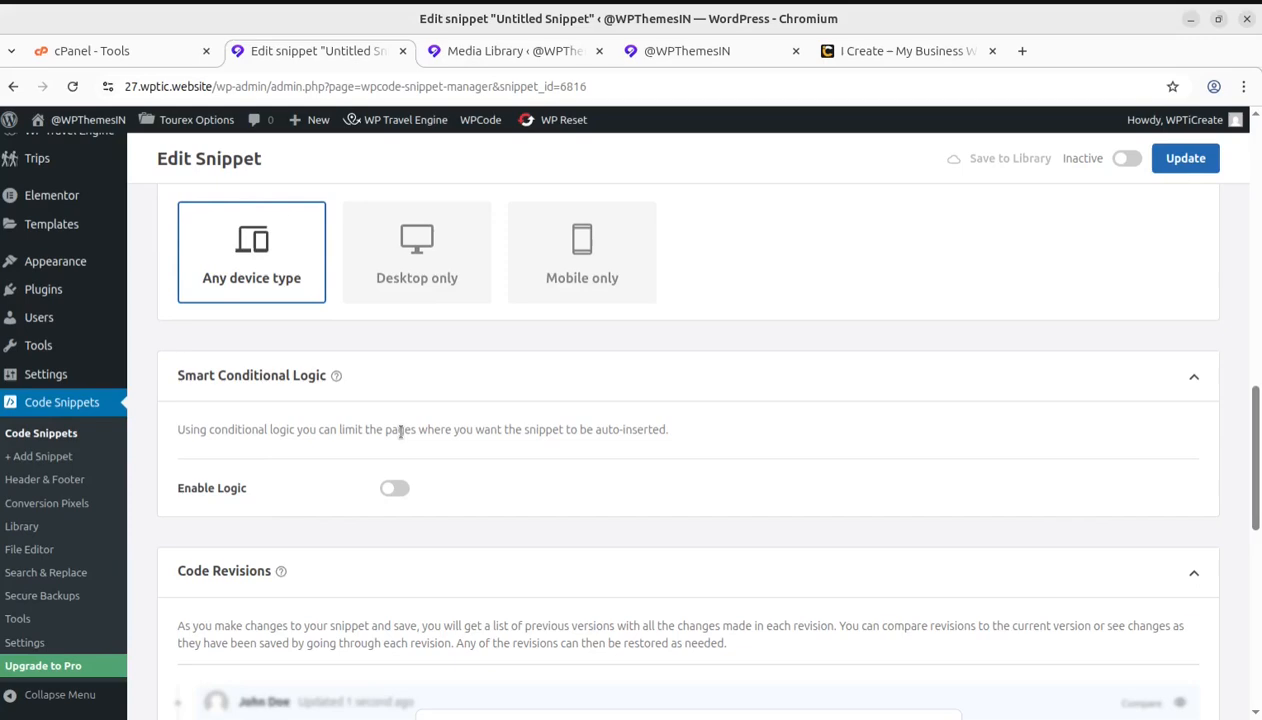
scroll(543, 470, "down", 1)
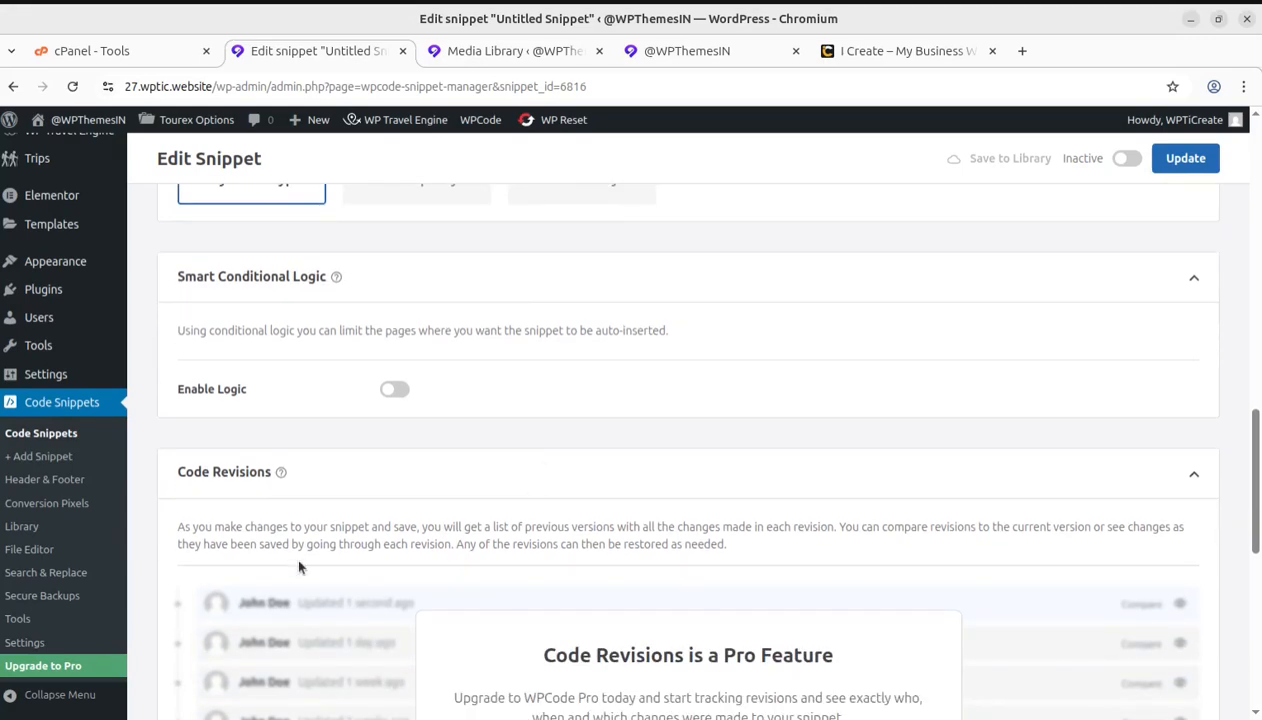
scroll(262, 515, "down", 3)
scroll(651, 507, "up", 8)
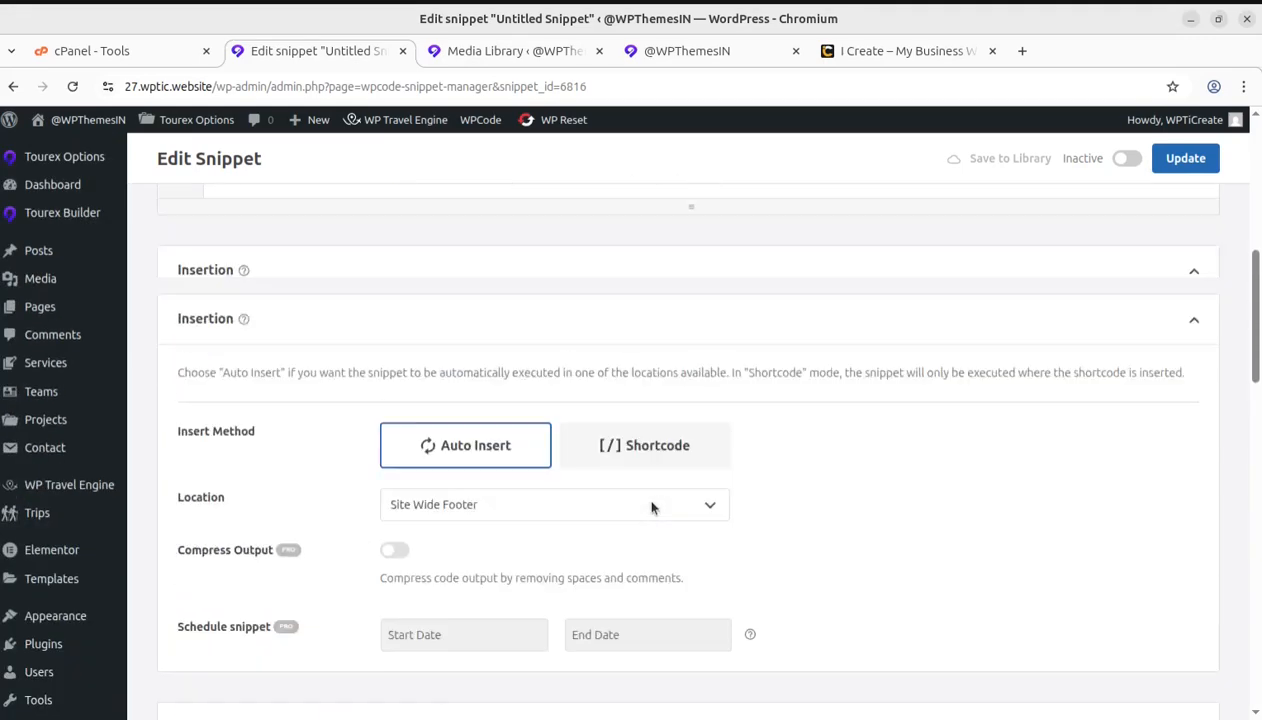
scroll(651, 507, "up", 3)
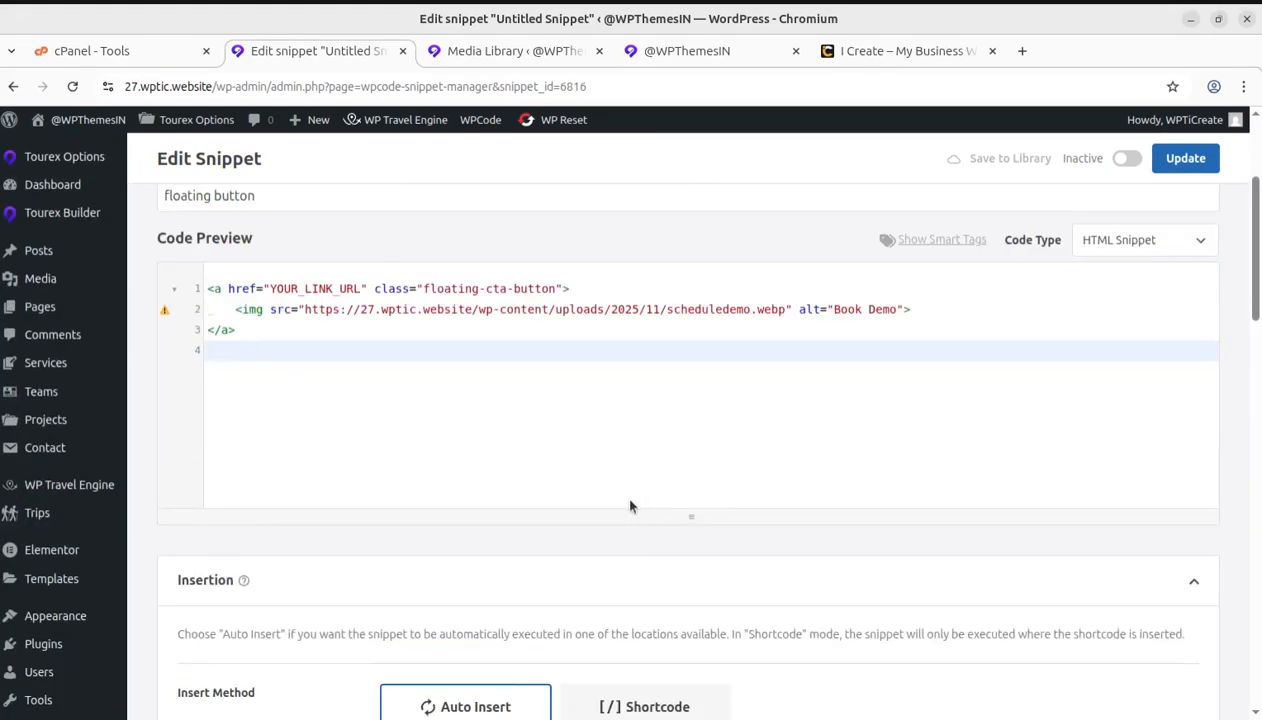
left_click(1185, 160)
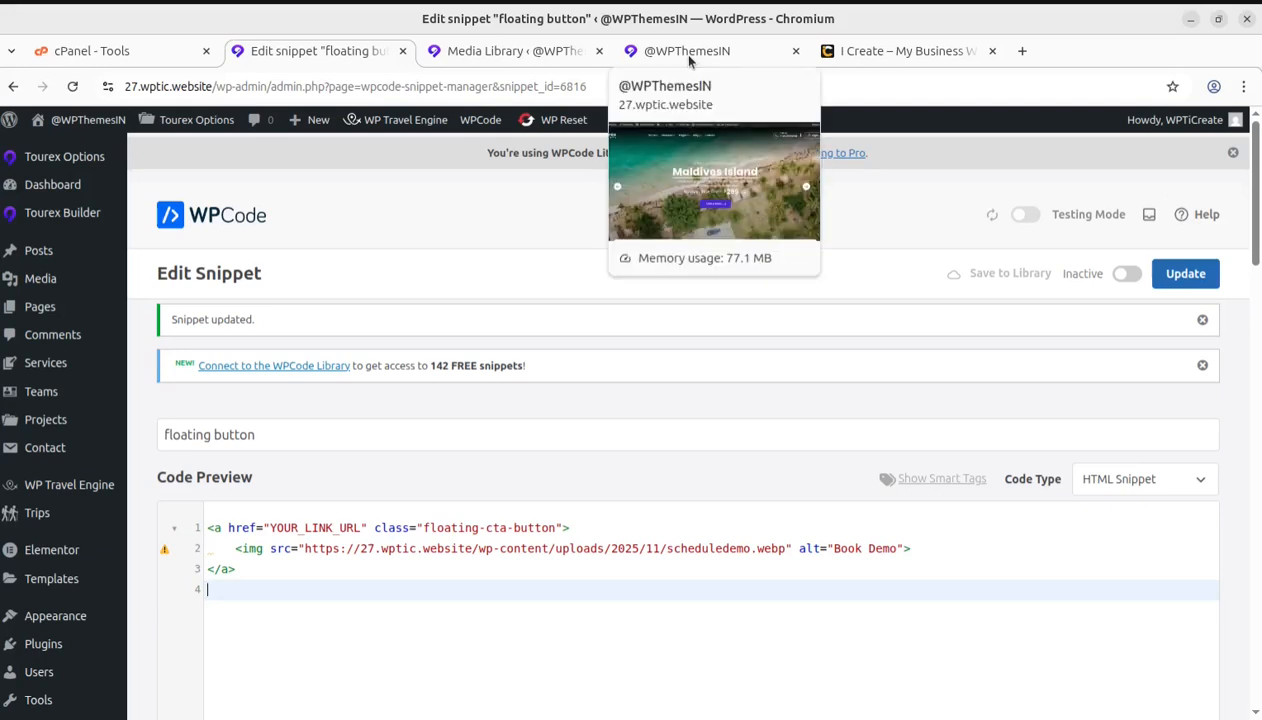
In the snippets list, move the old Floating CTA snippet to the trash and activate the floating button snippet
scroll(510, 520, "down", 3)
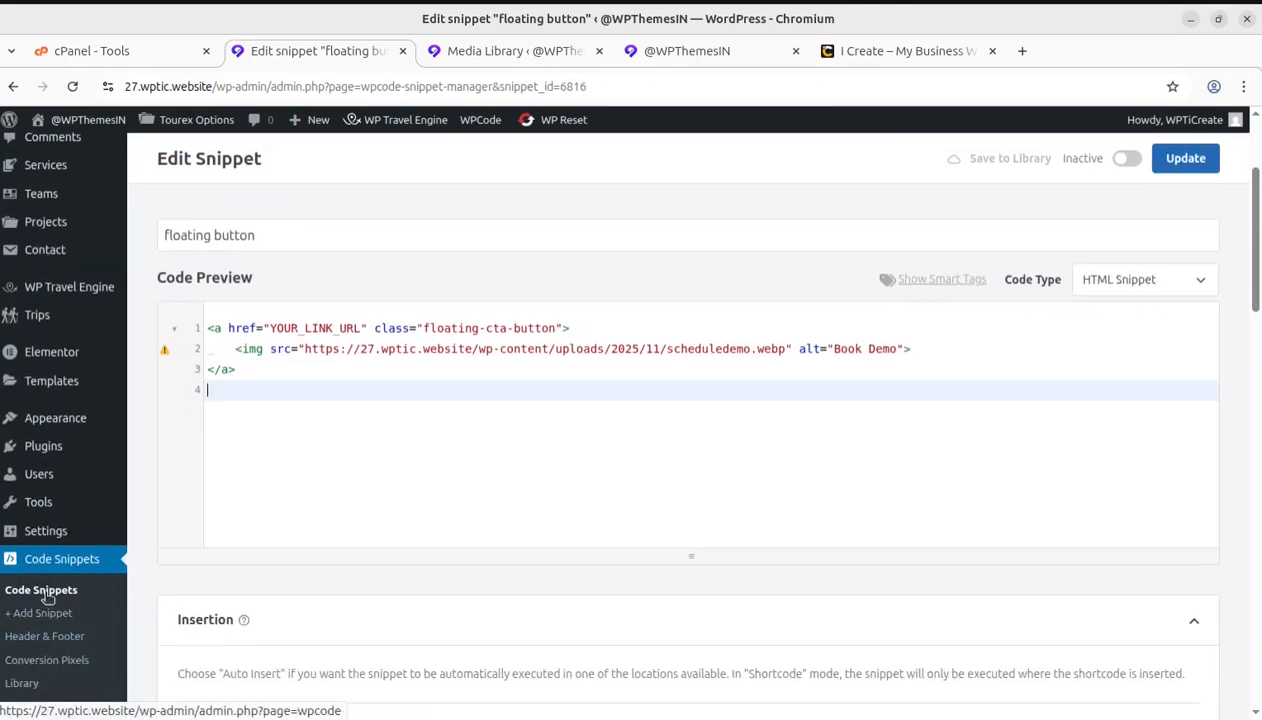
left_click(41, 590)
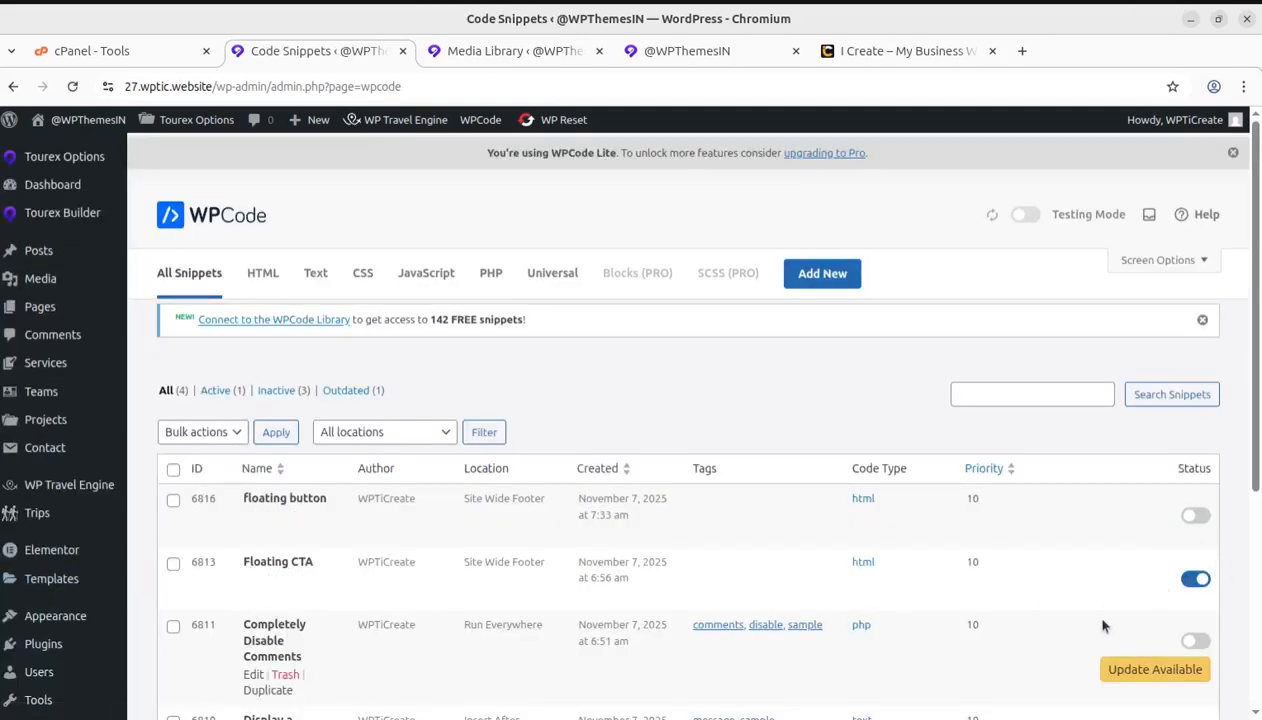
left_click(285, 580)
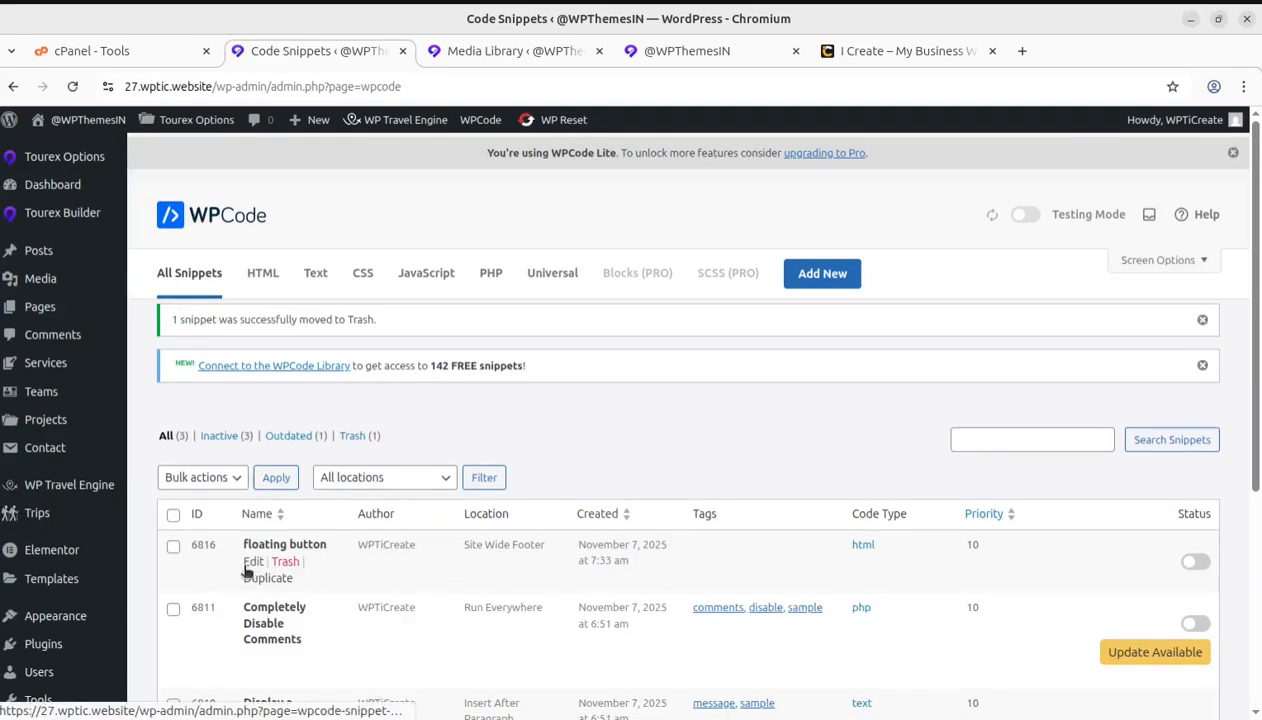
left_click(1196, 563)
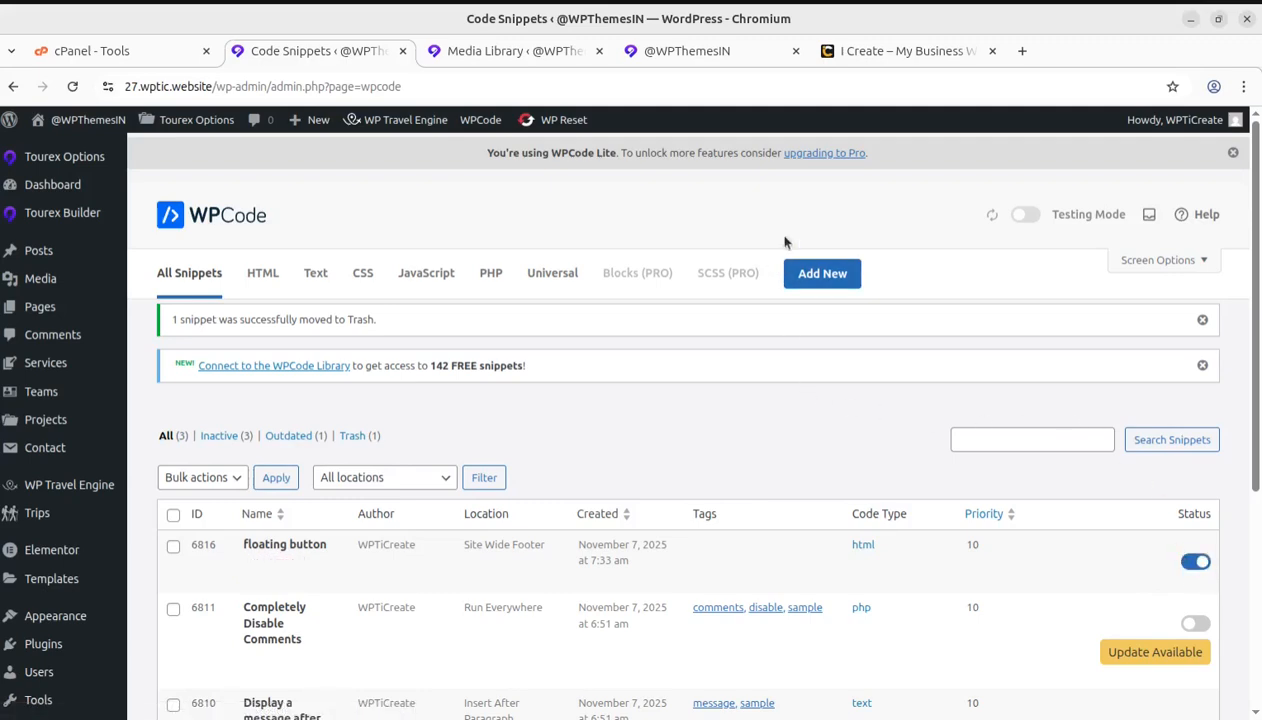
Reload the site's homepage and check the footer area for the Schedule Demo button
left_click(712, 52)
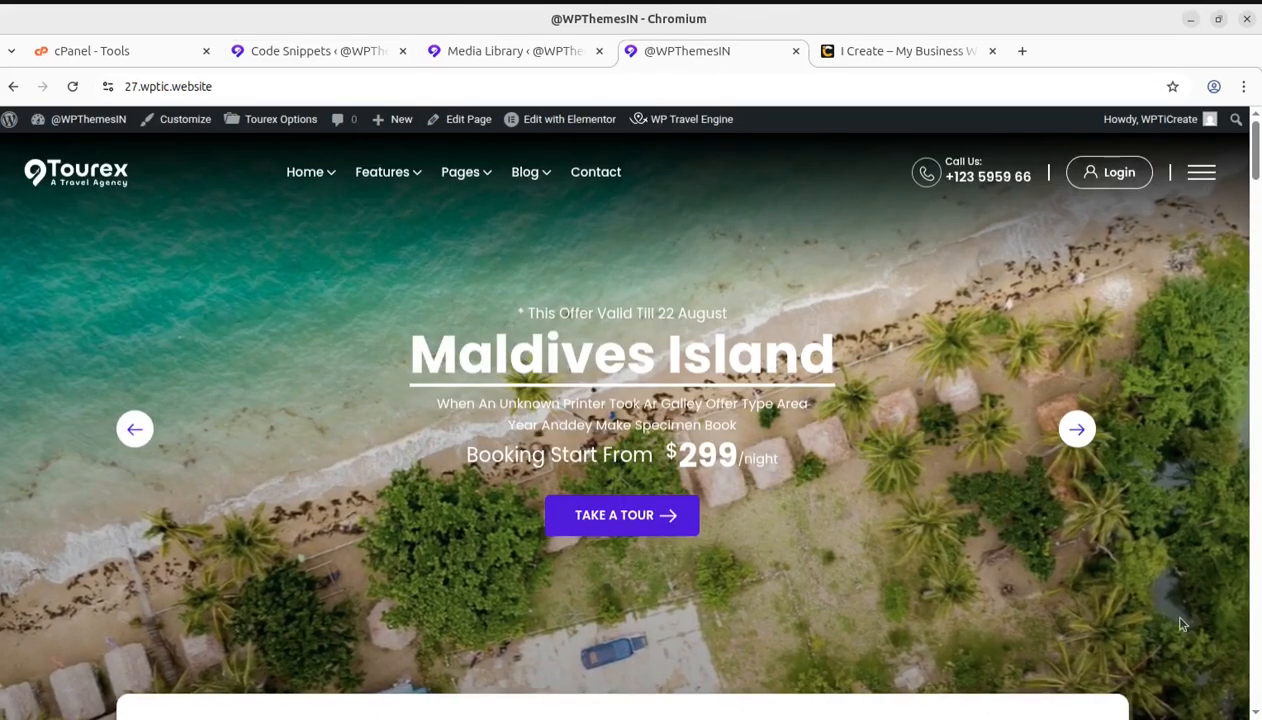
scroll(1180, 620, "down", 8)
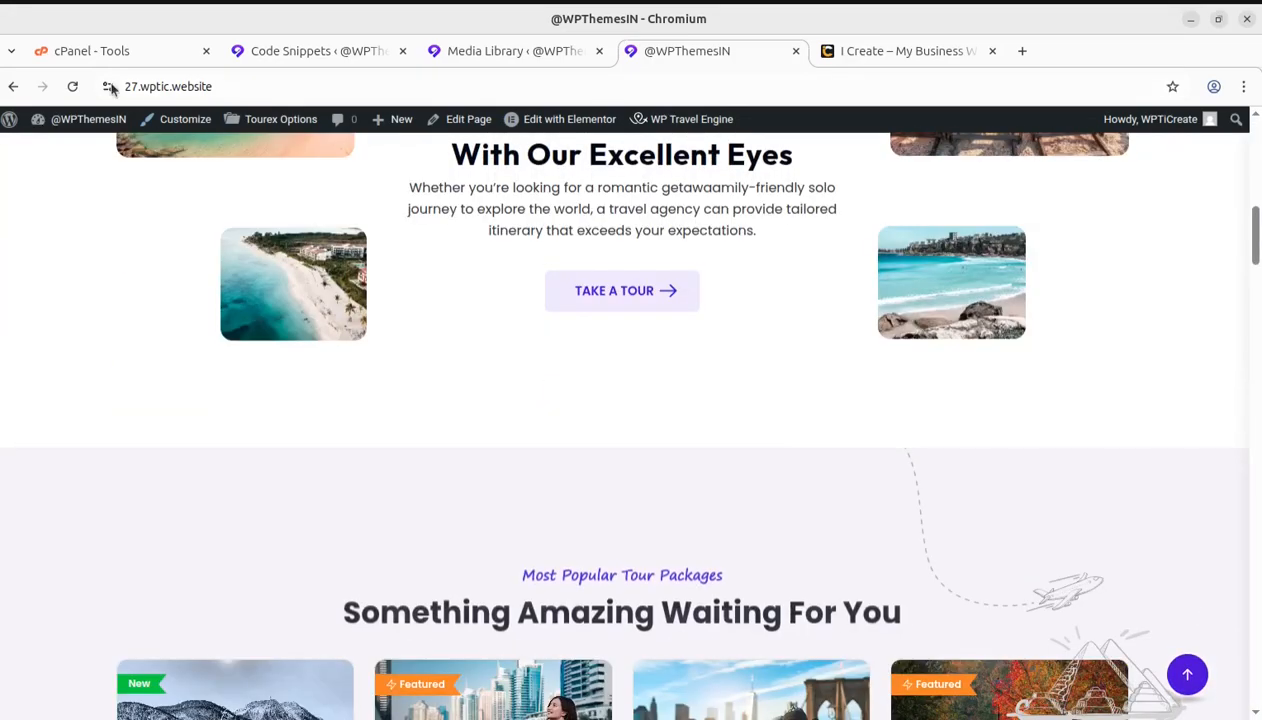
left_click(73, 86)
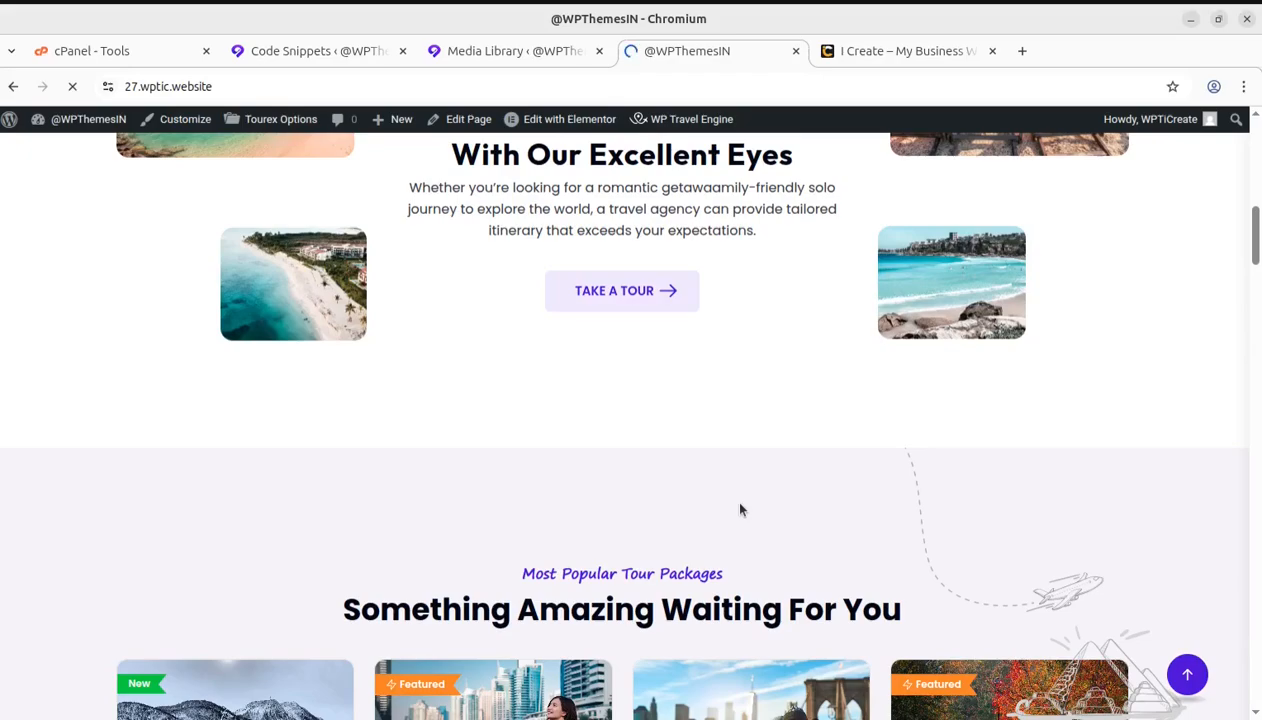
scroll(740, 503, "down", 2)
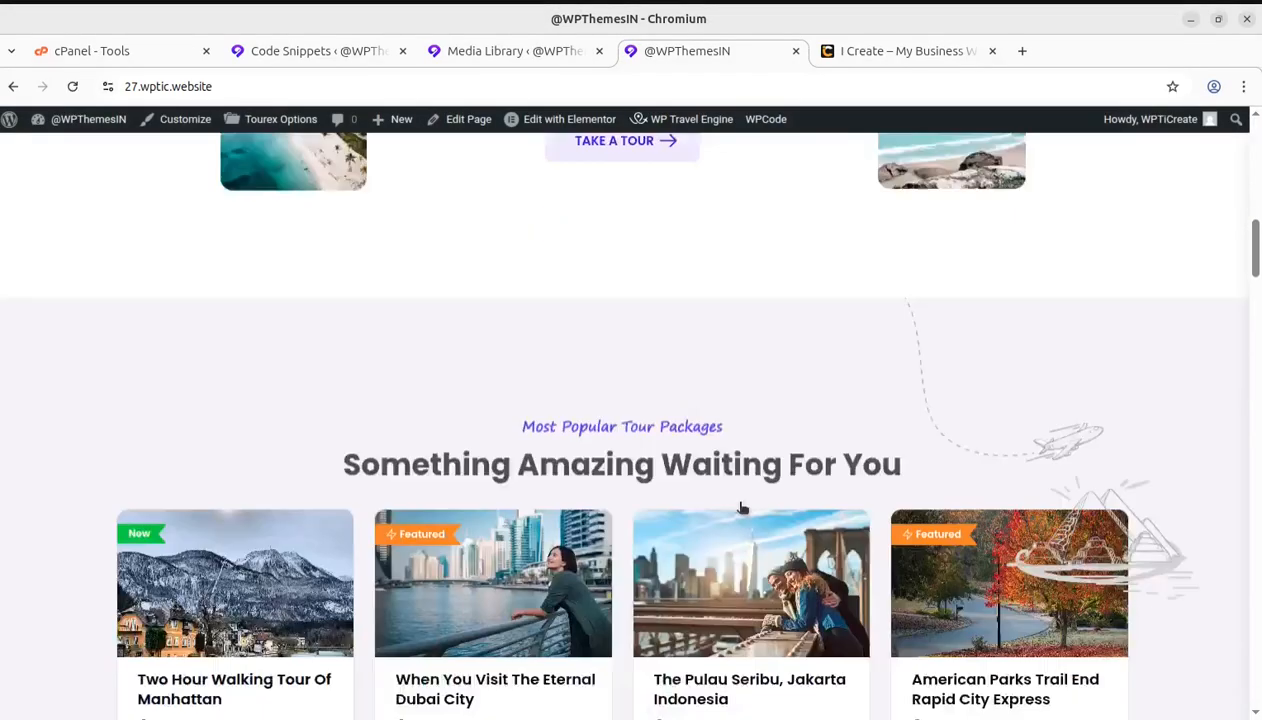
scroll(839, 582, "down", 20)
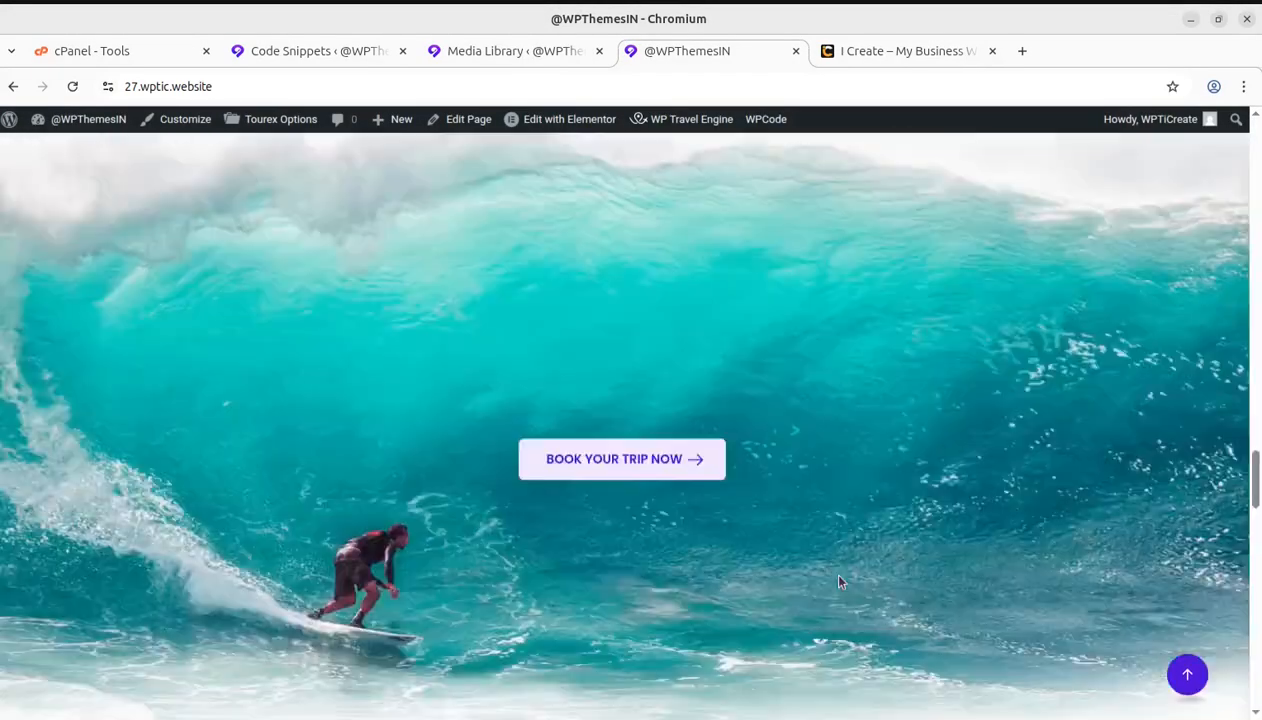
scroll(839, 582, "down", 20)
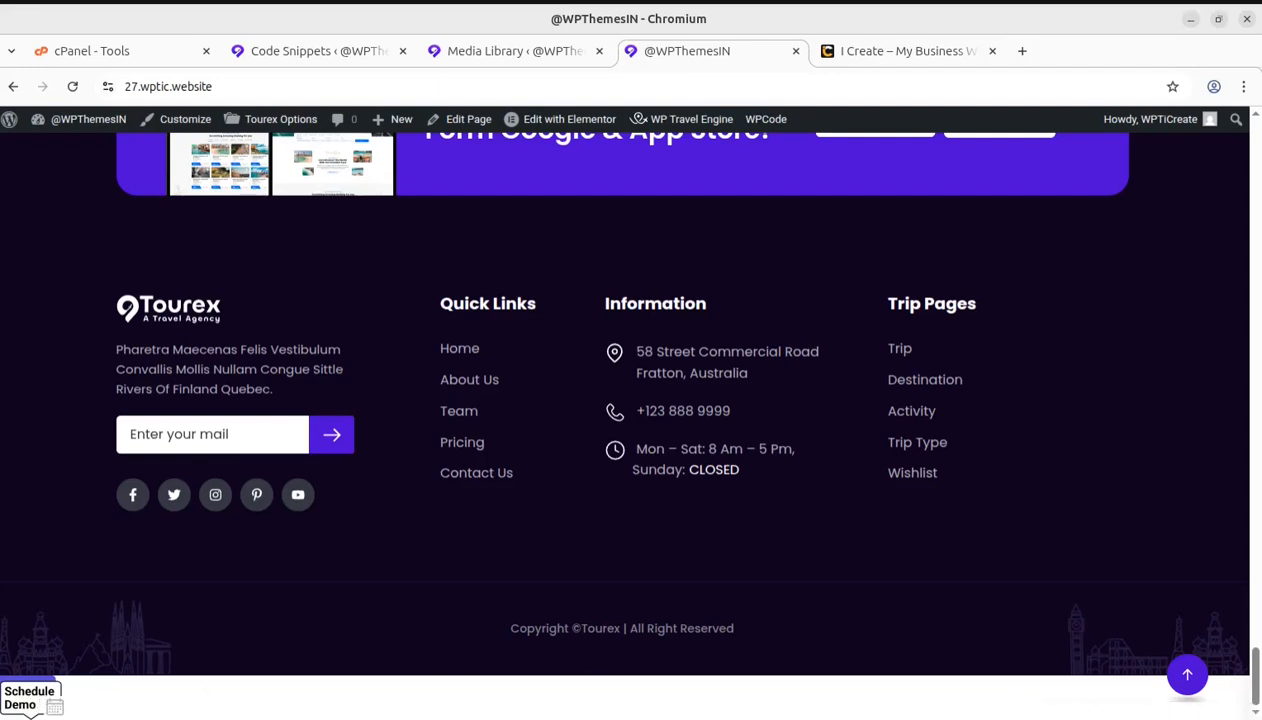
scroll(676, 646, "up", 1)
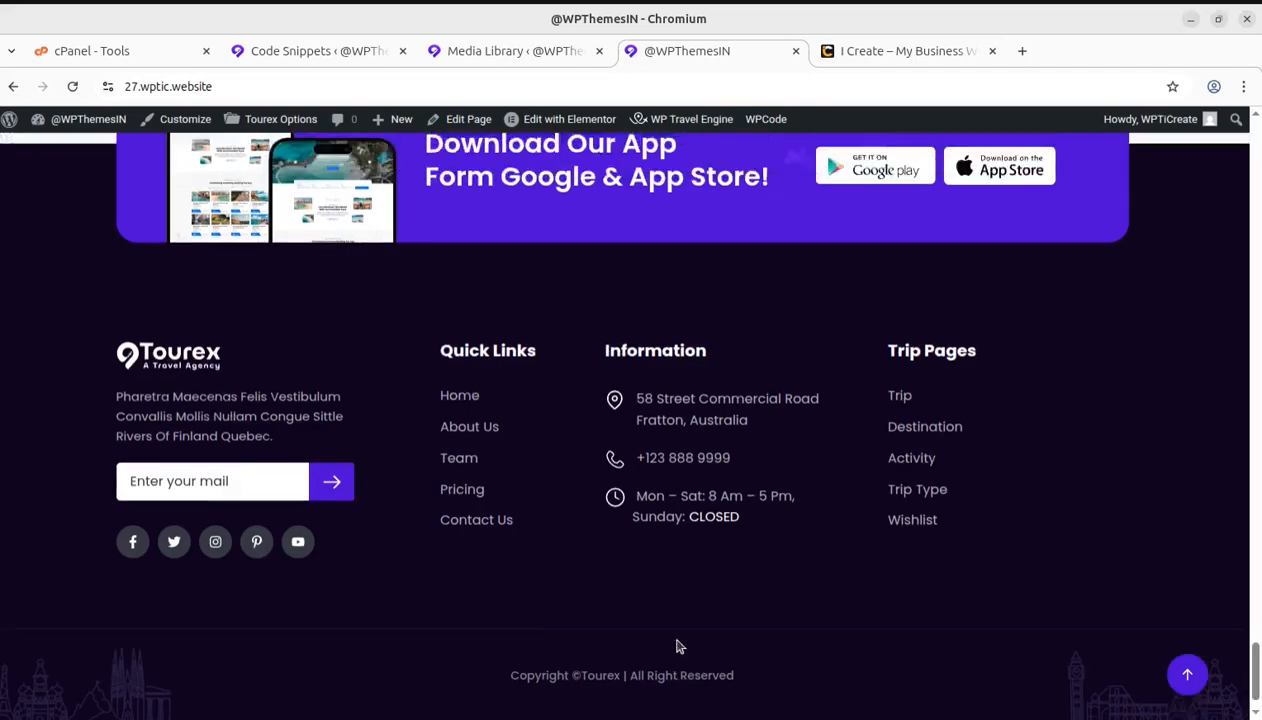
scroll(676, 646, "up", 3)
Switch to the Perplexity answer and copy the CSS code given for a button in the bottom-right corner
left_click(0, 86)
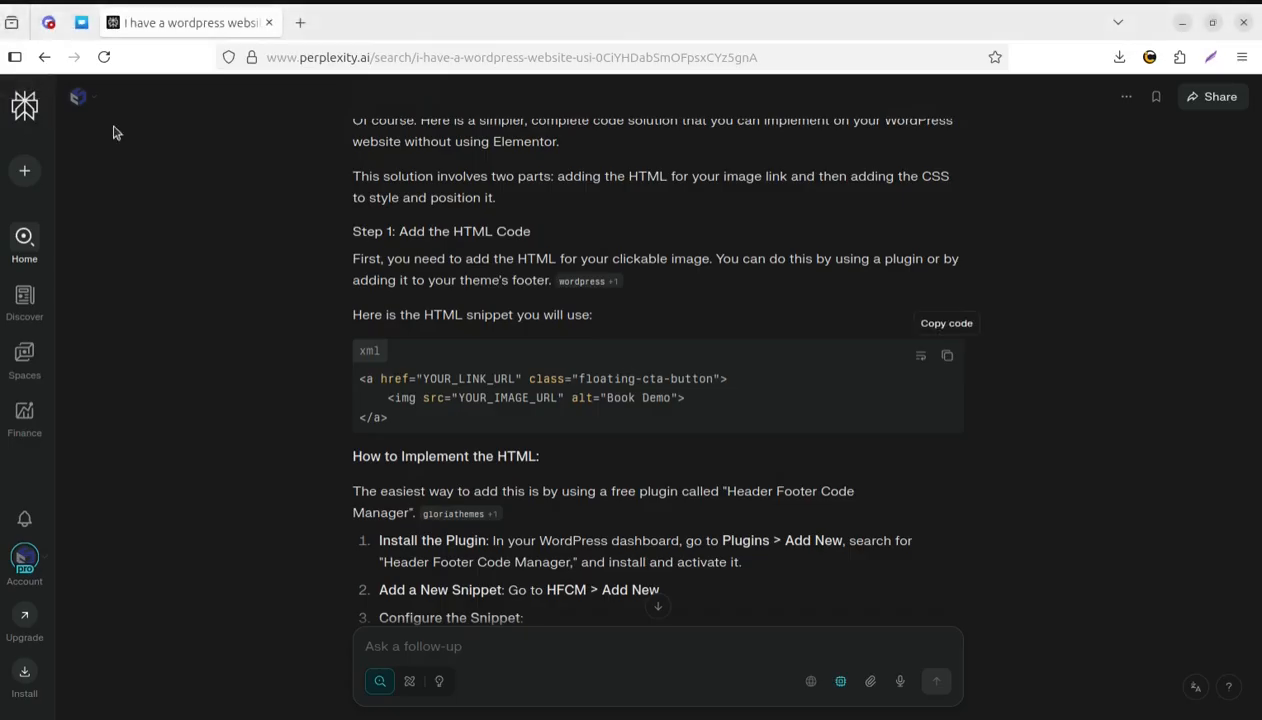
scroll(678, 395, "down", 4)
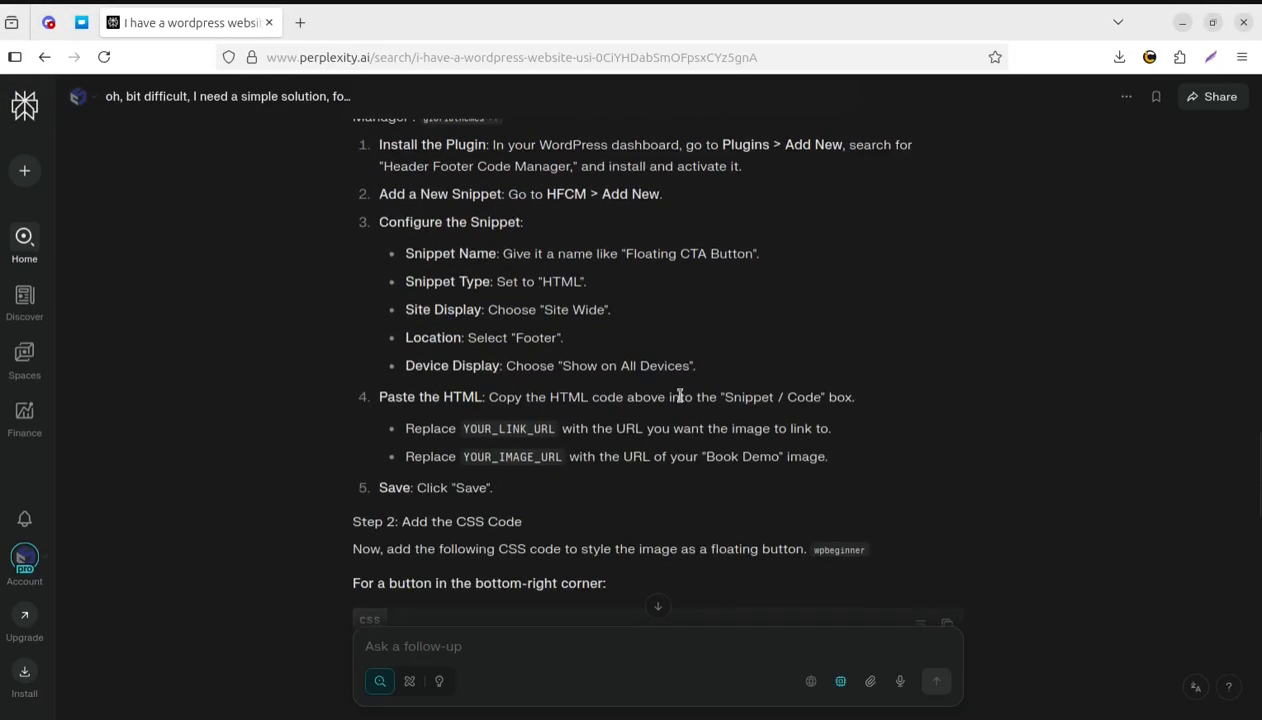
scroll(679, 397, "down", 3)
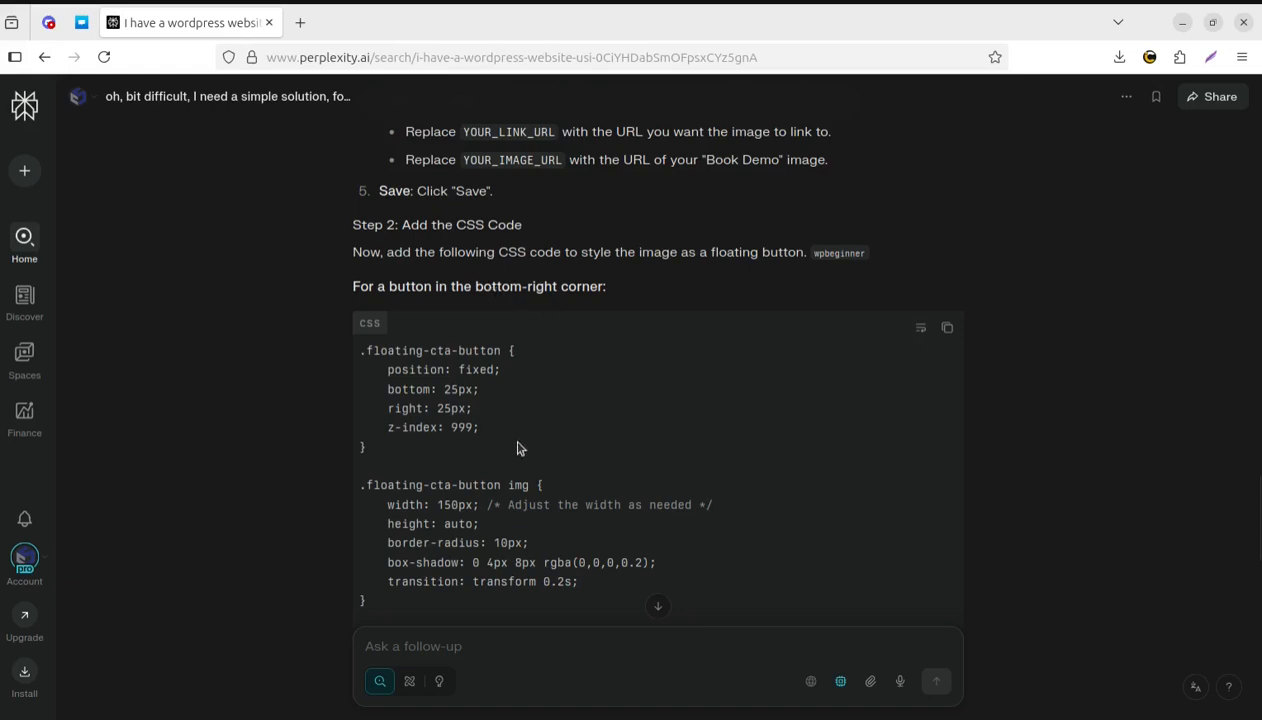
scroll(640, 395, "down", 2)
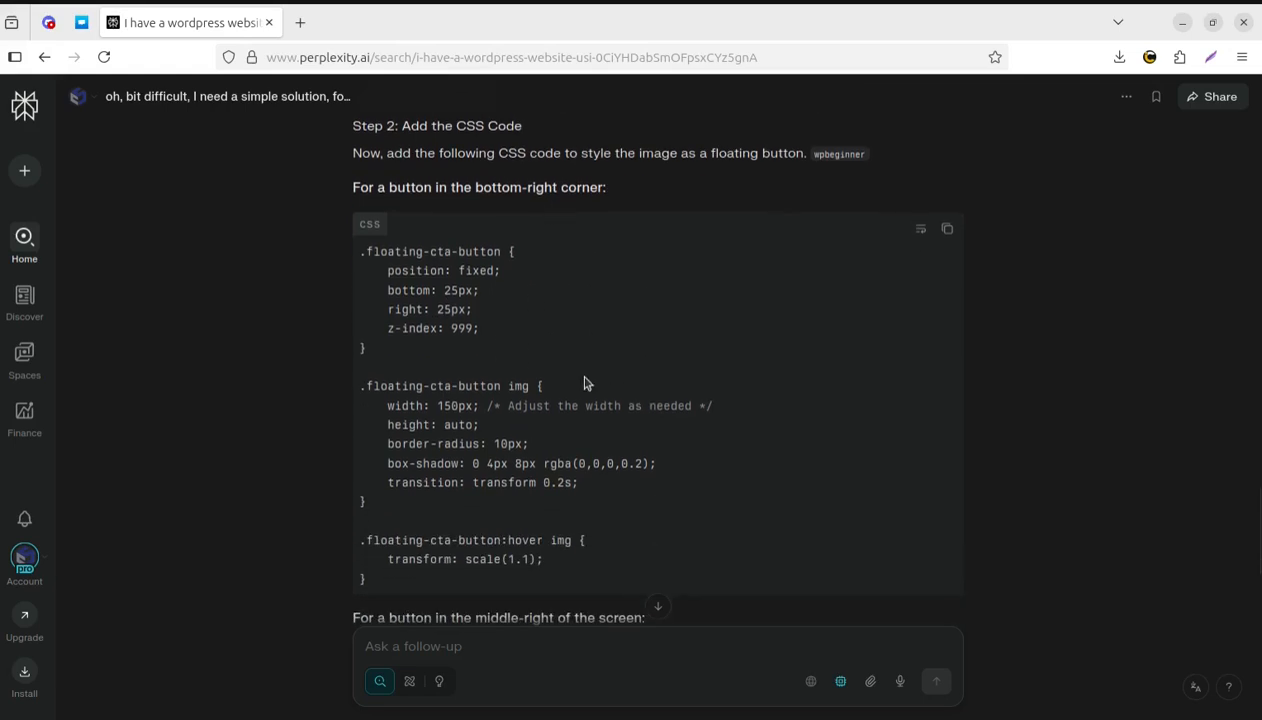
left_click(947, 232)
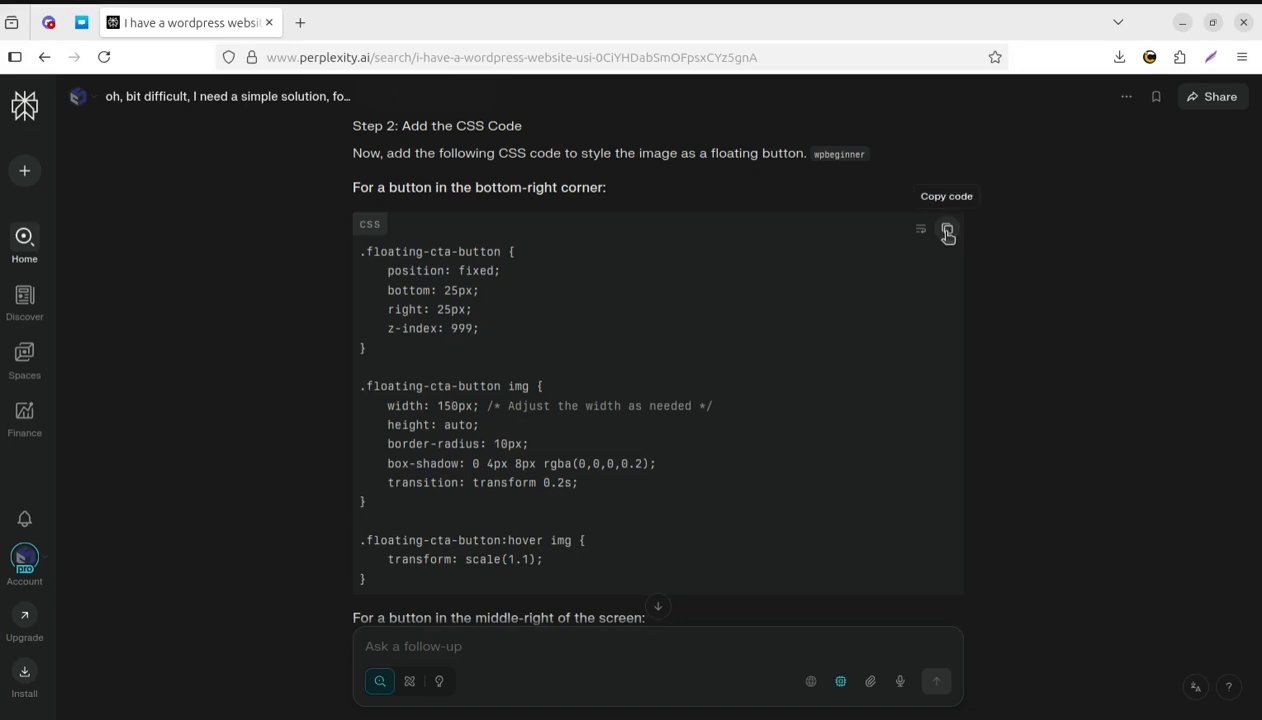
left_click(947, 232)
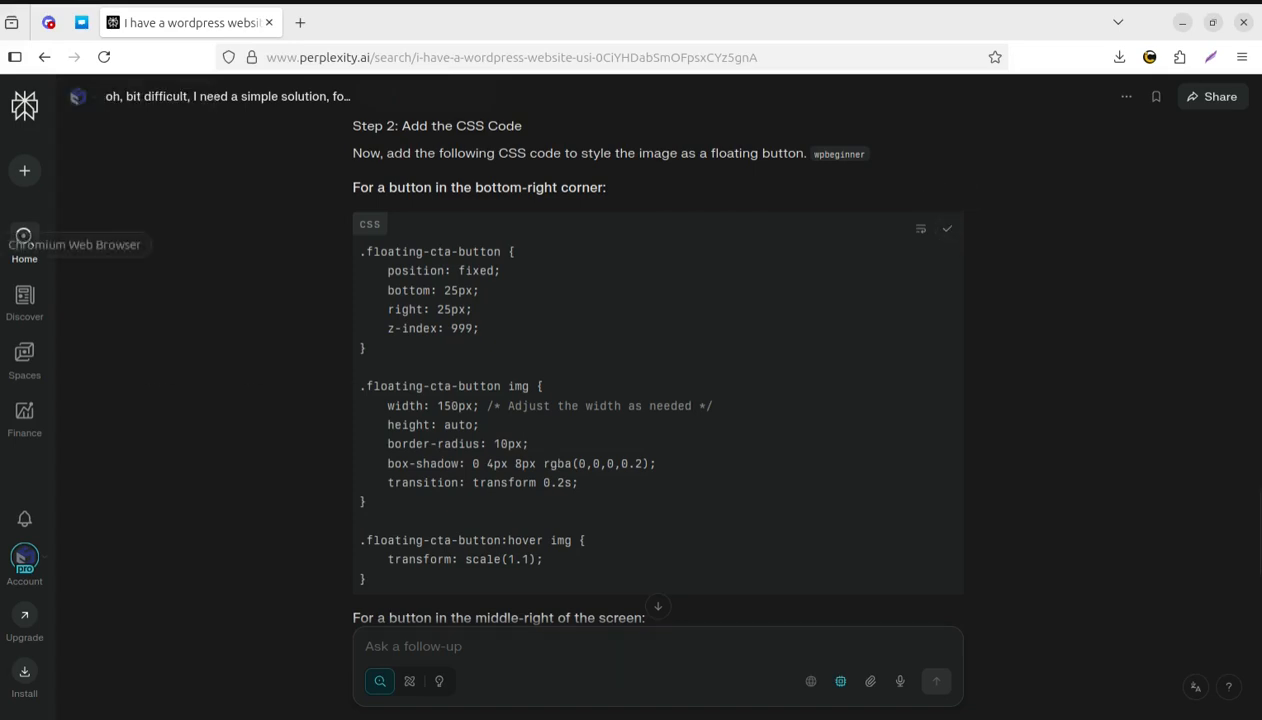
In the WordPress theme customizer, paste the copied floating-cta-button CSS into the Custom Css section and publish it
left_click(2, 245)
left_click(327, 57)
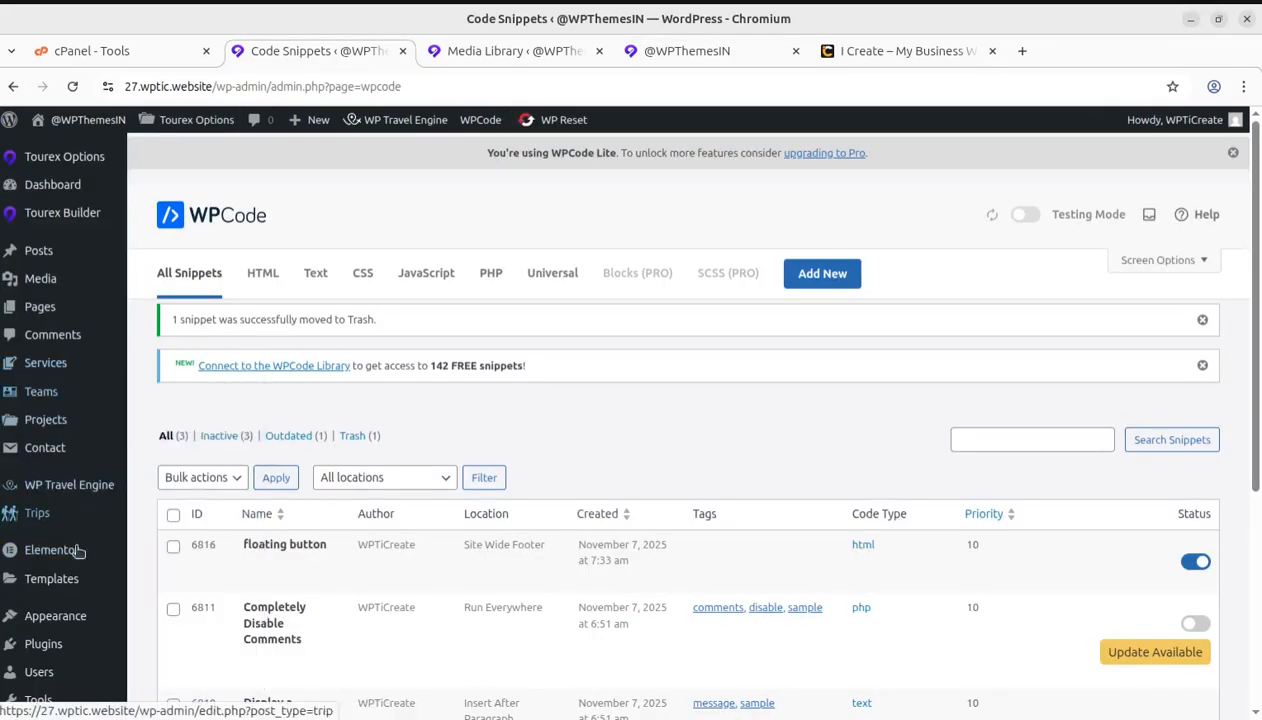
mouse_move(62, 616)
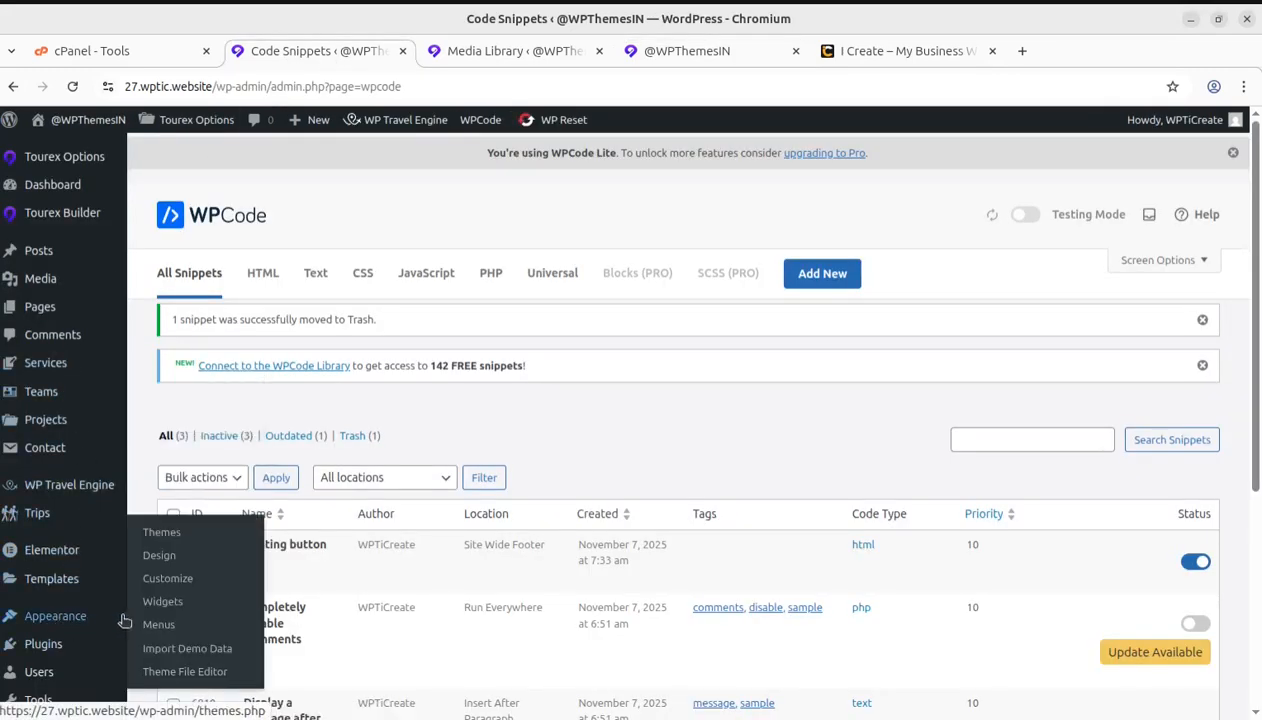
left_click(166, 582)
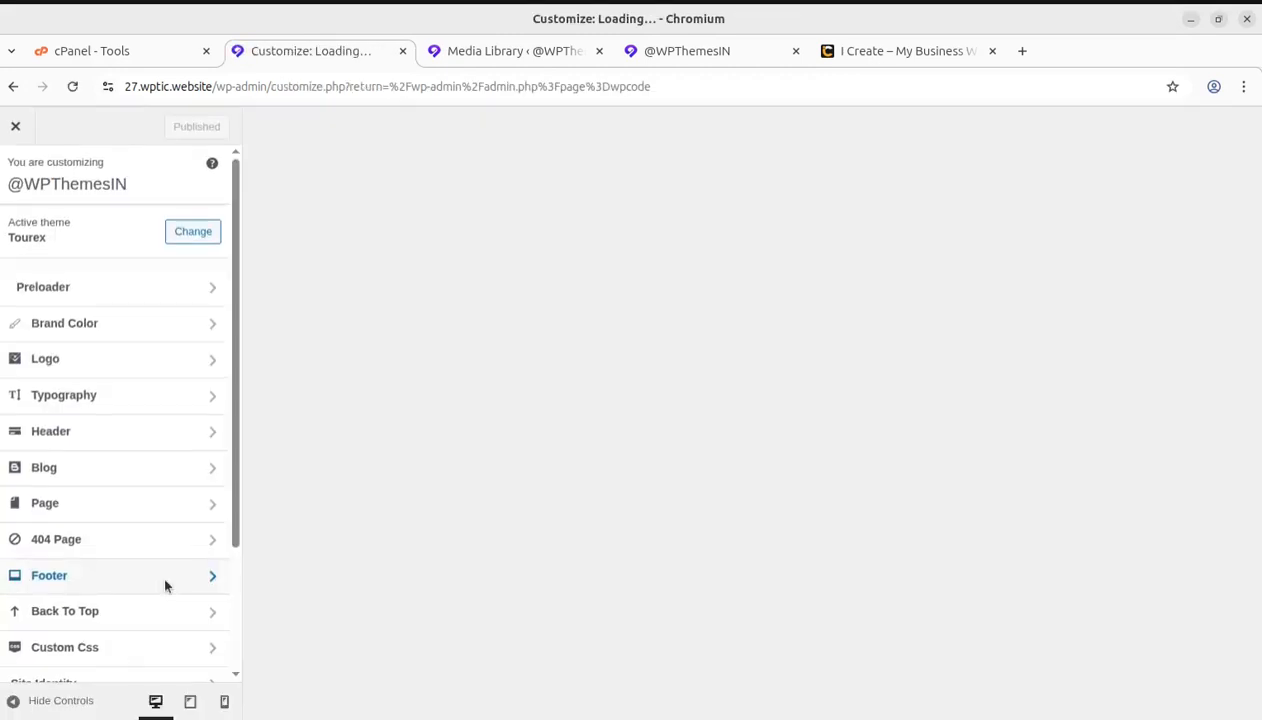
scroll(169, 540, "down", 3)
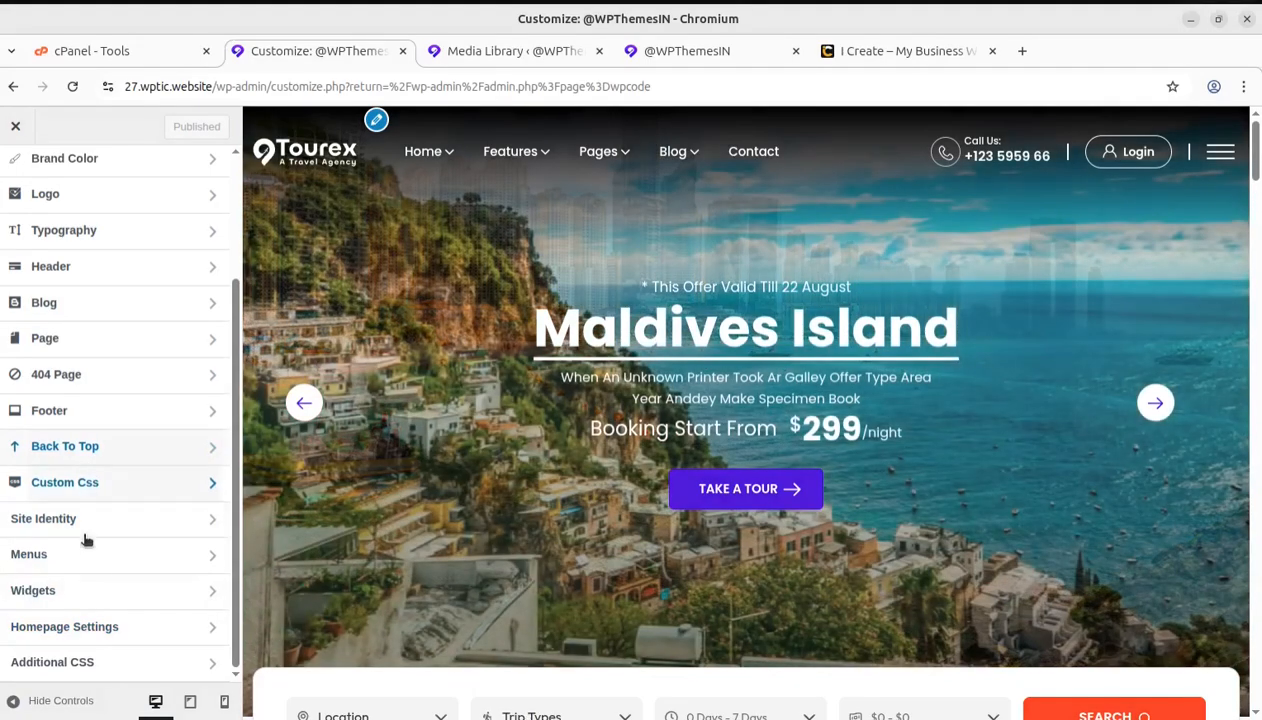
left_click(65, 483)
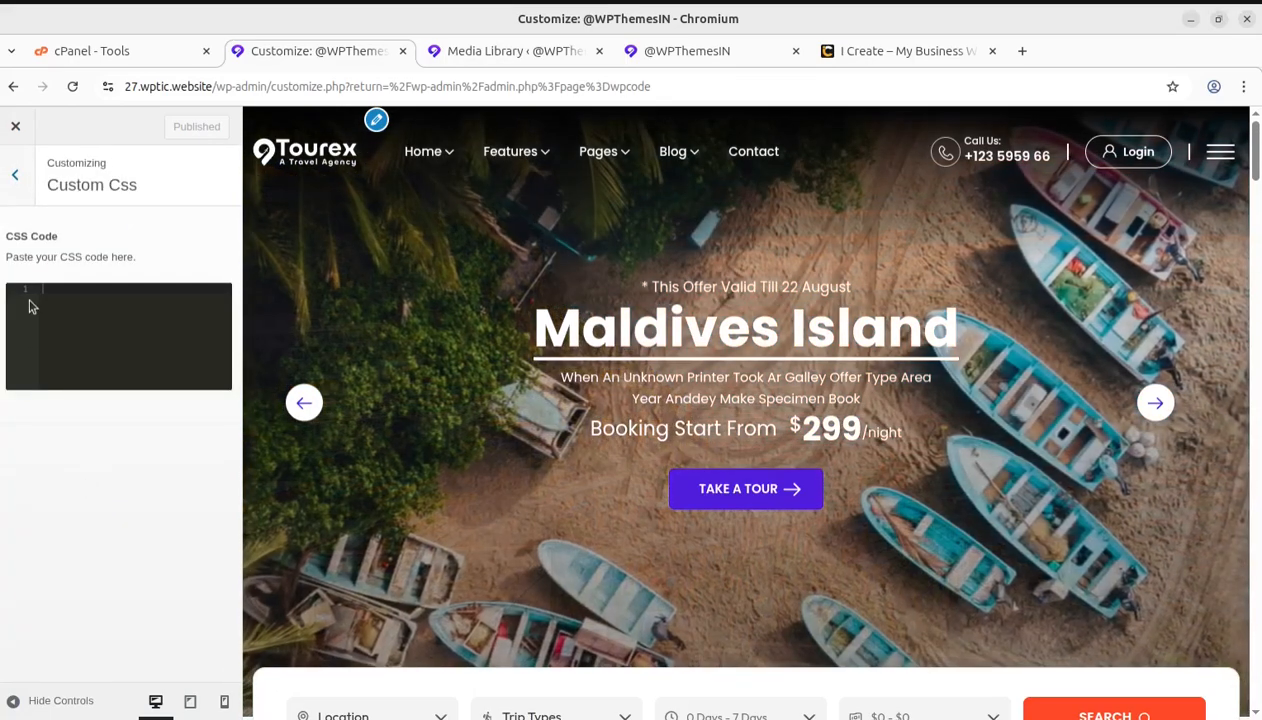
key("ctrl+v")
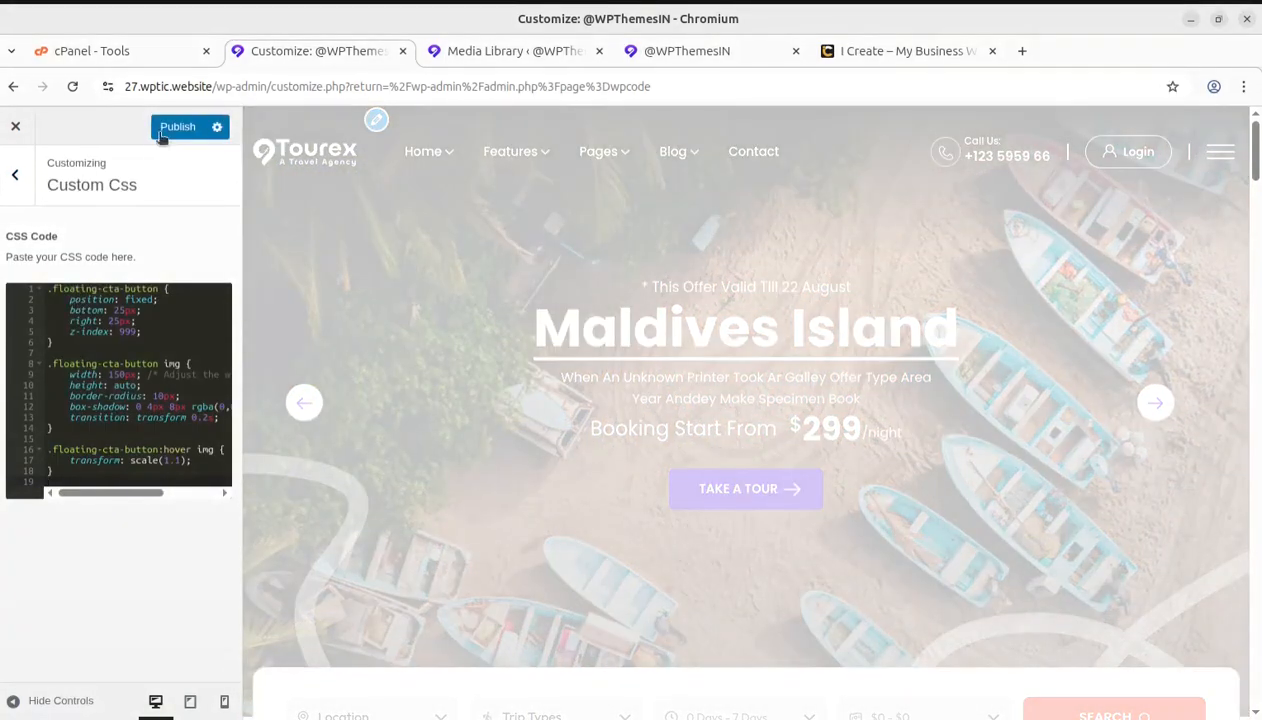
left_click(168, 128)
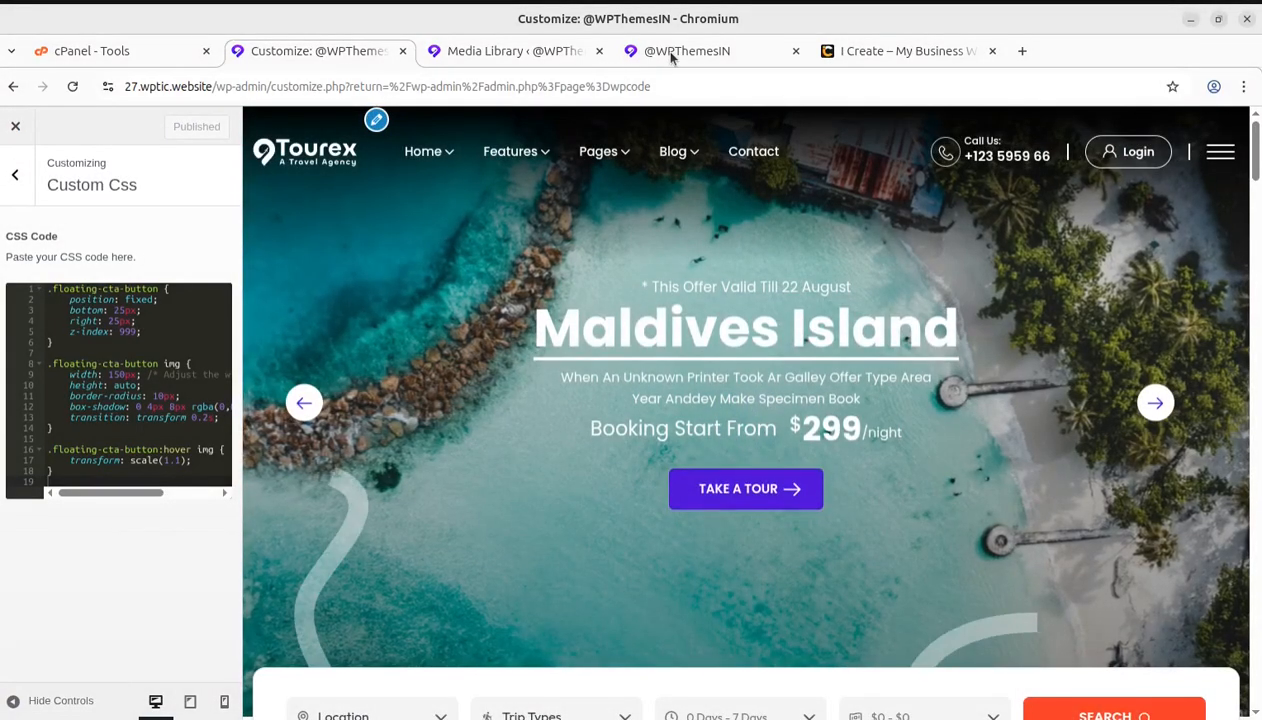
Reload the site's homepage and check the Schedule Demo button's bottom-right placement while moving through the page
left_click(672, 52)
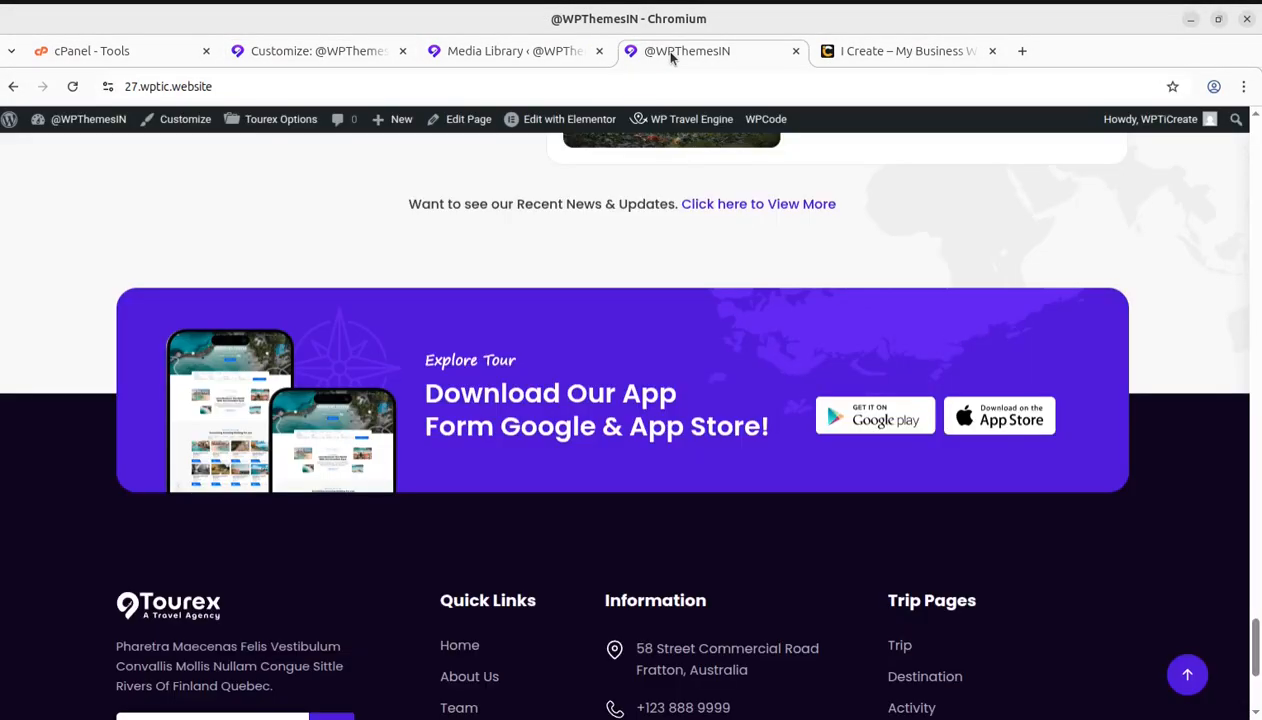
left_click(72, 88)
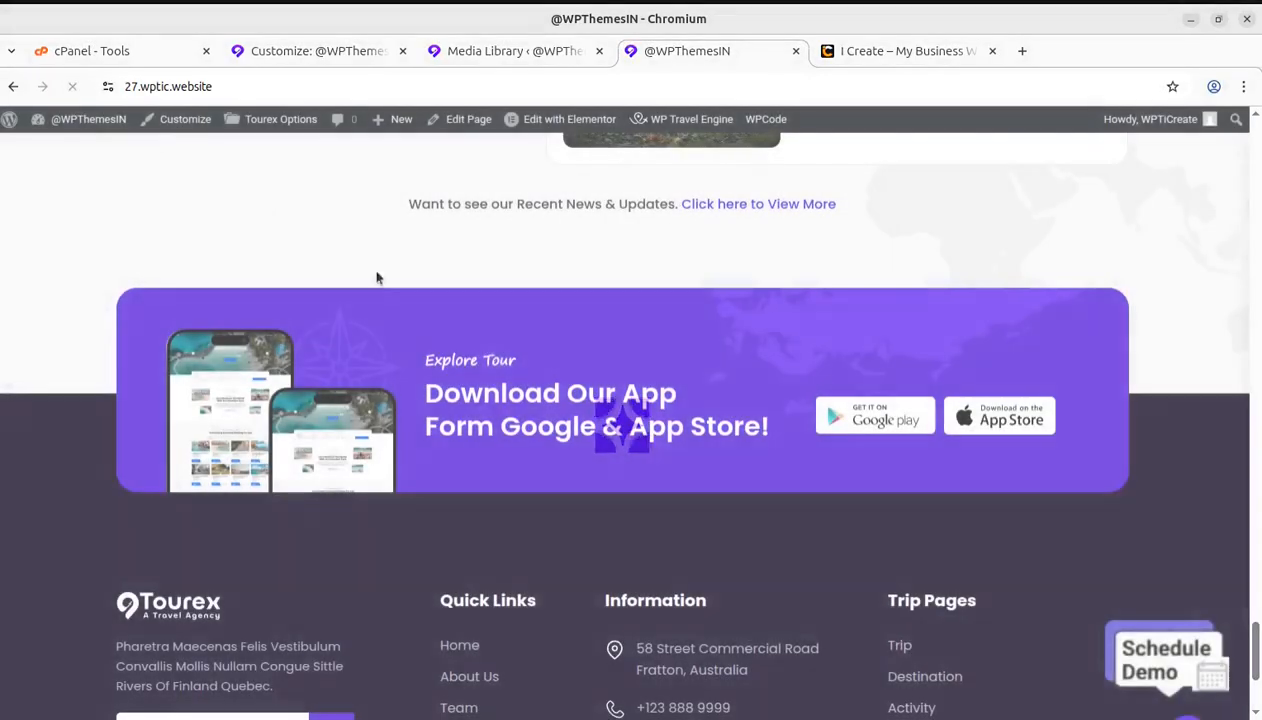
scroll(1177, 676, "down", 3)
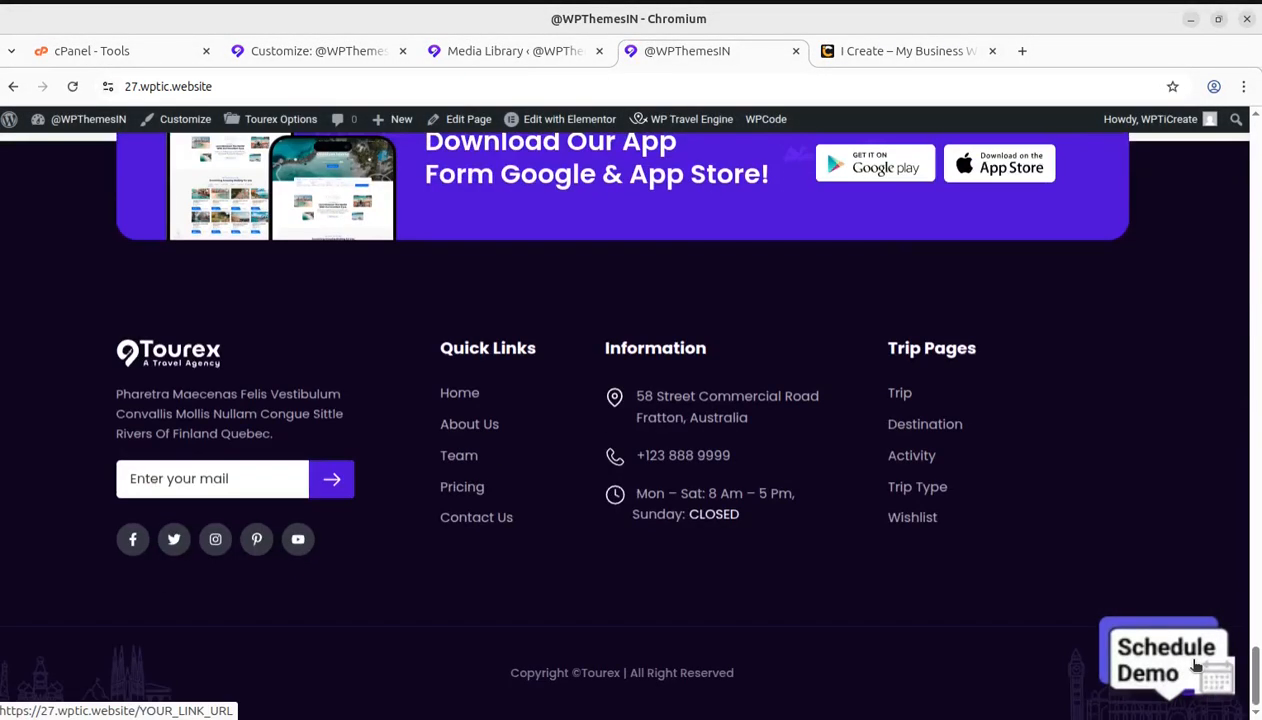
scroll(1183, 680, "up", 4)
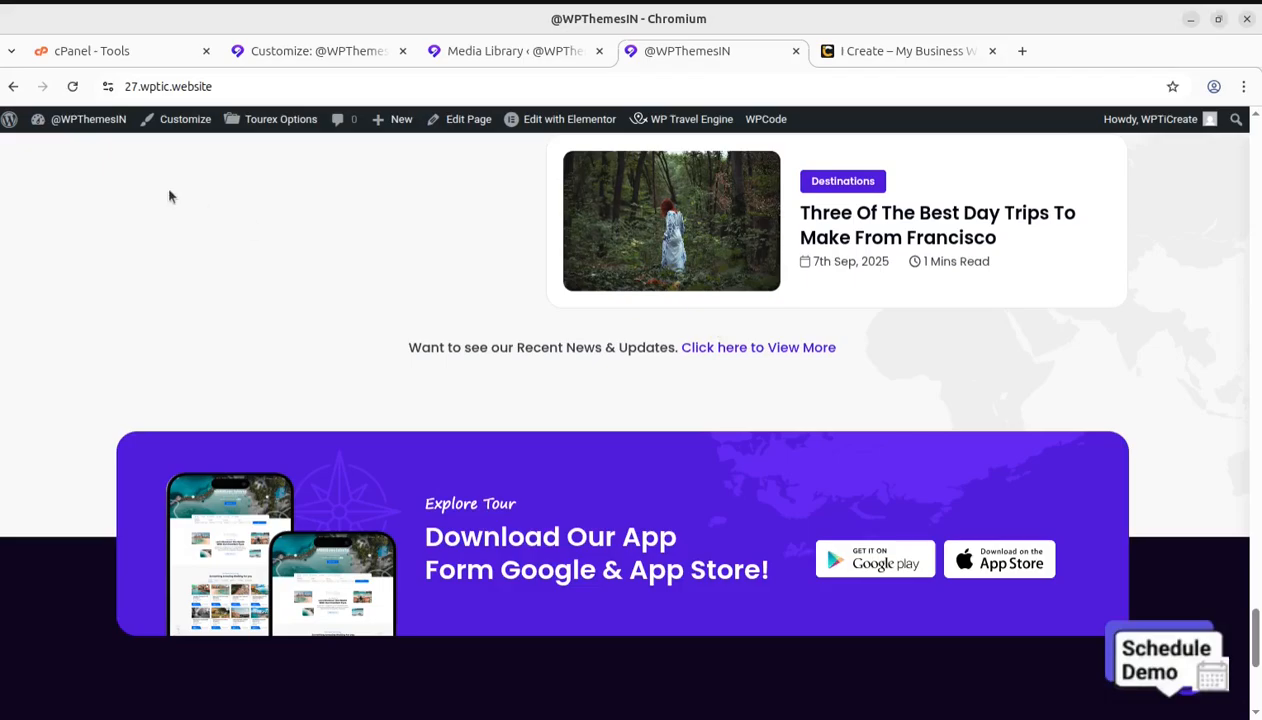
Return to the Perplexity answer and copy the CSS code for a button in the middle-right of the screen
key("alt+Tab")
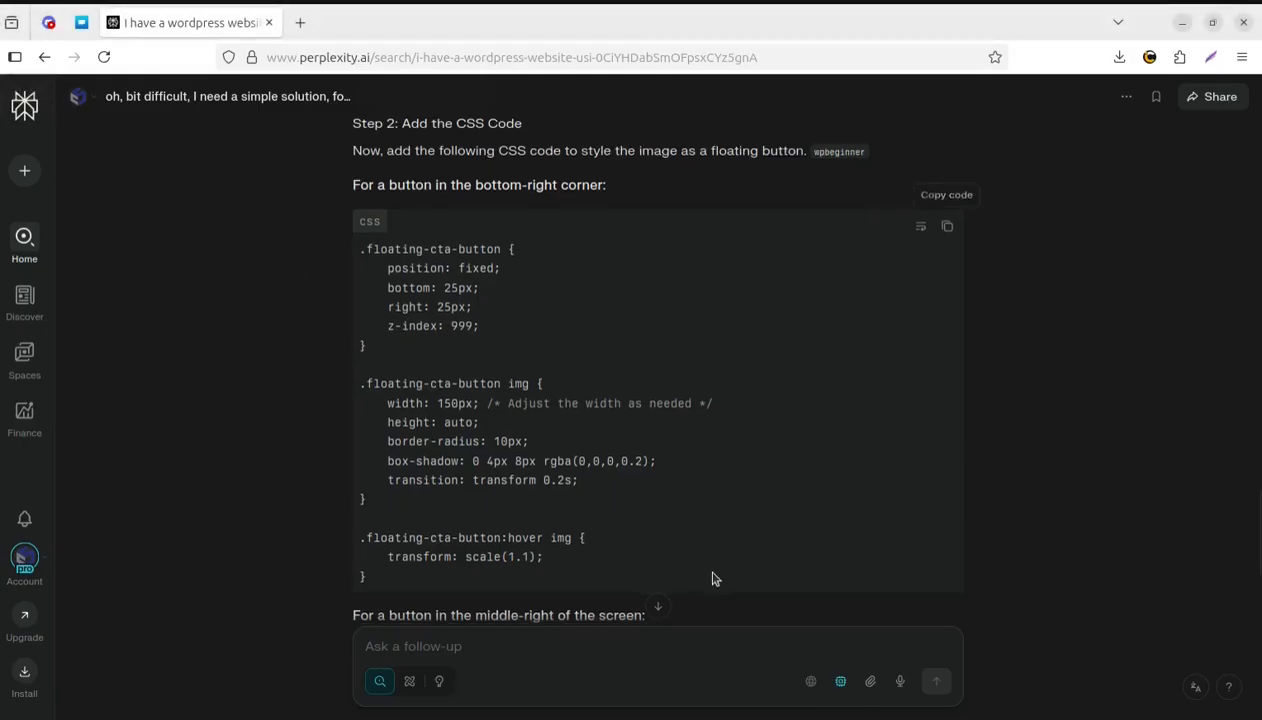
scroll(713, 577, "down", 3)
scroll(634, 493, "down", 2)
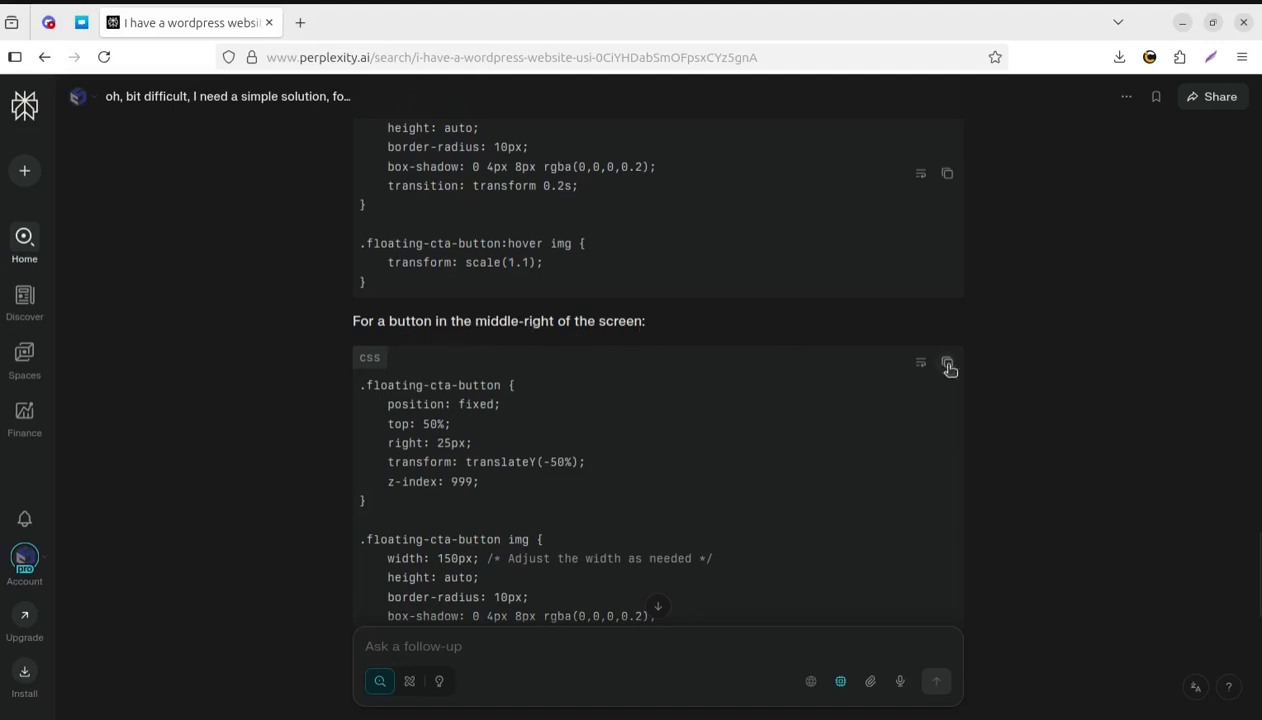
scroll(902, 355, "down", 2)
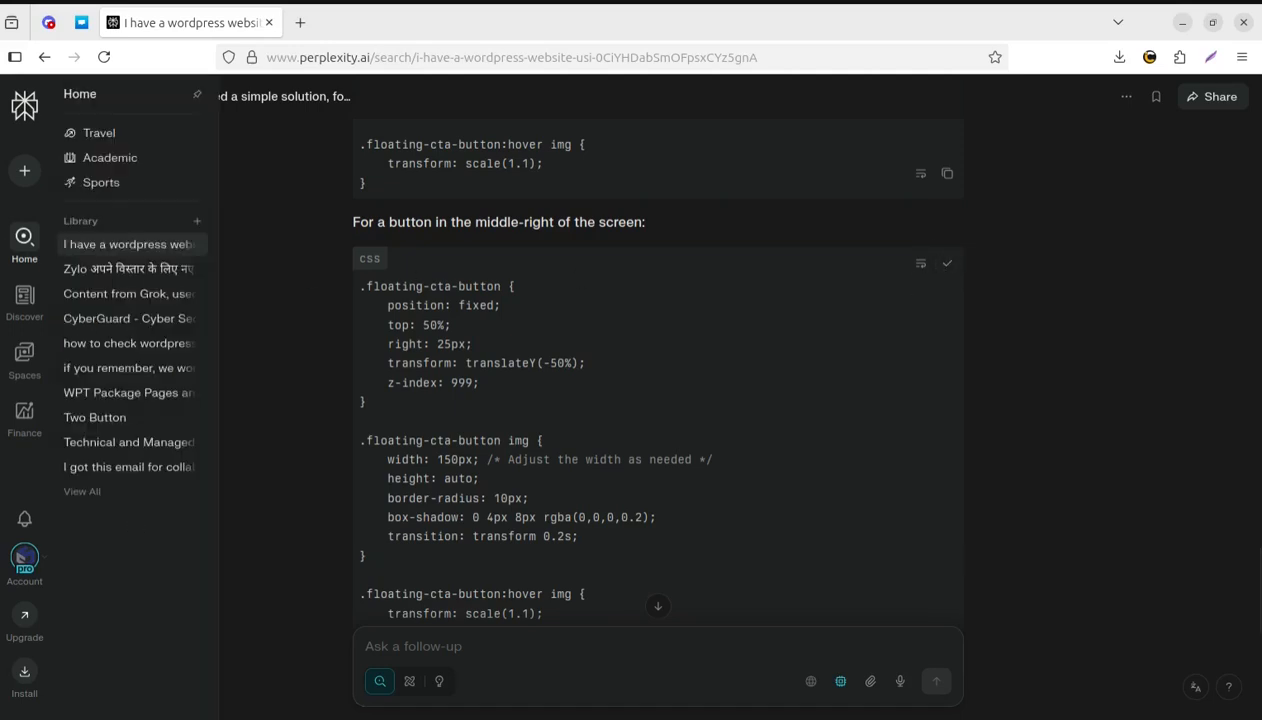
Replace all the code in the customizer's Custom Css section with the copied middle-right CSS and publish the change
left_click(1, 240)
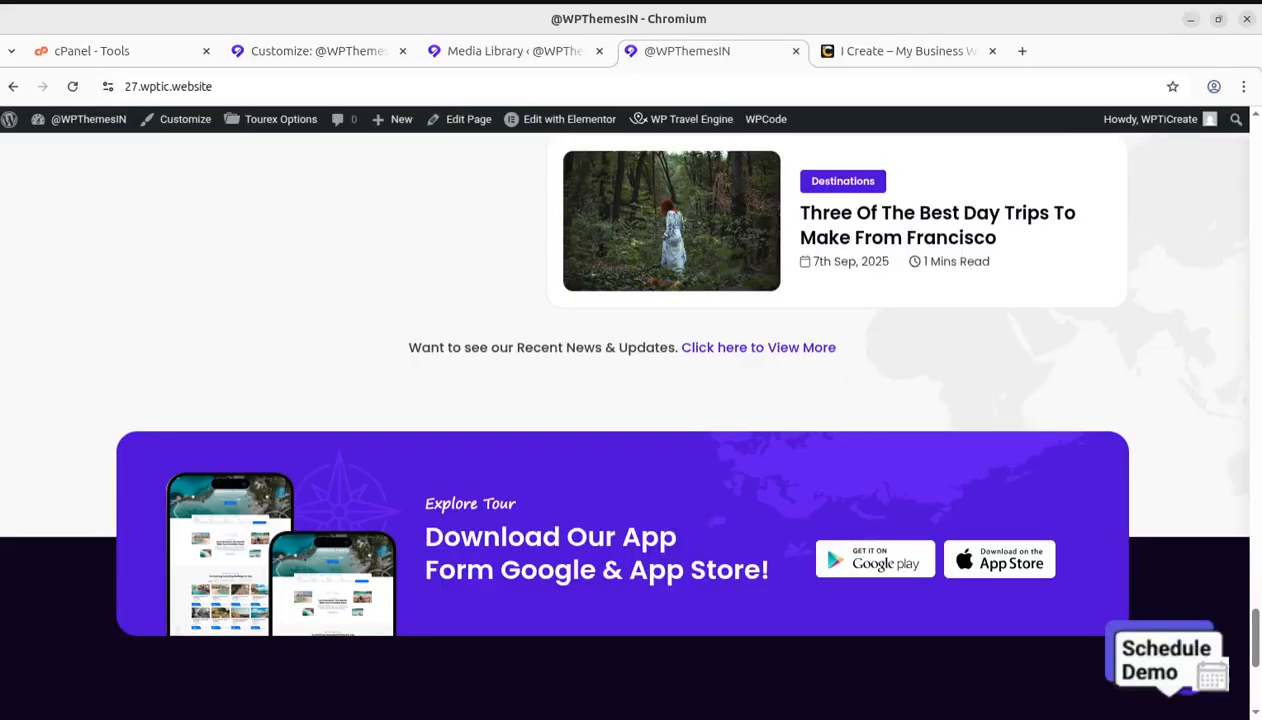
left_click(315, 51)
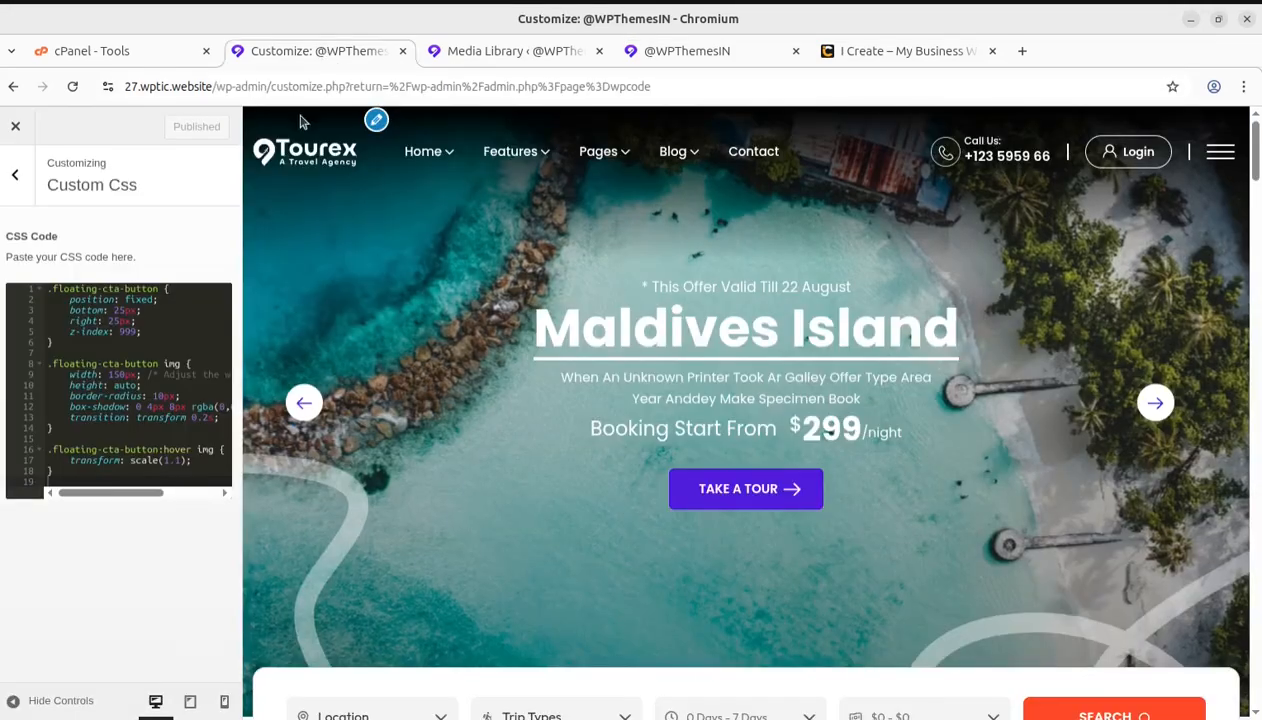
left_click(130, 443)
key("ctrl+a")
key("BackSpace")
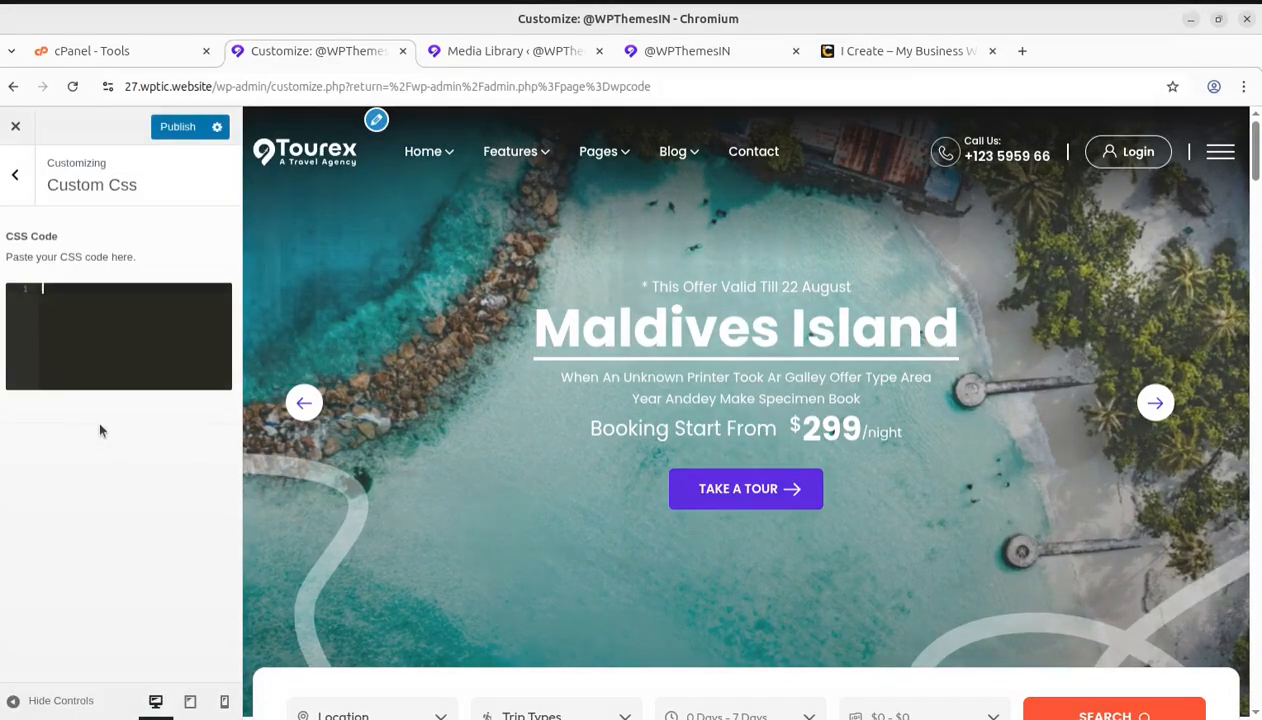
key("ctrl+v")
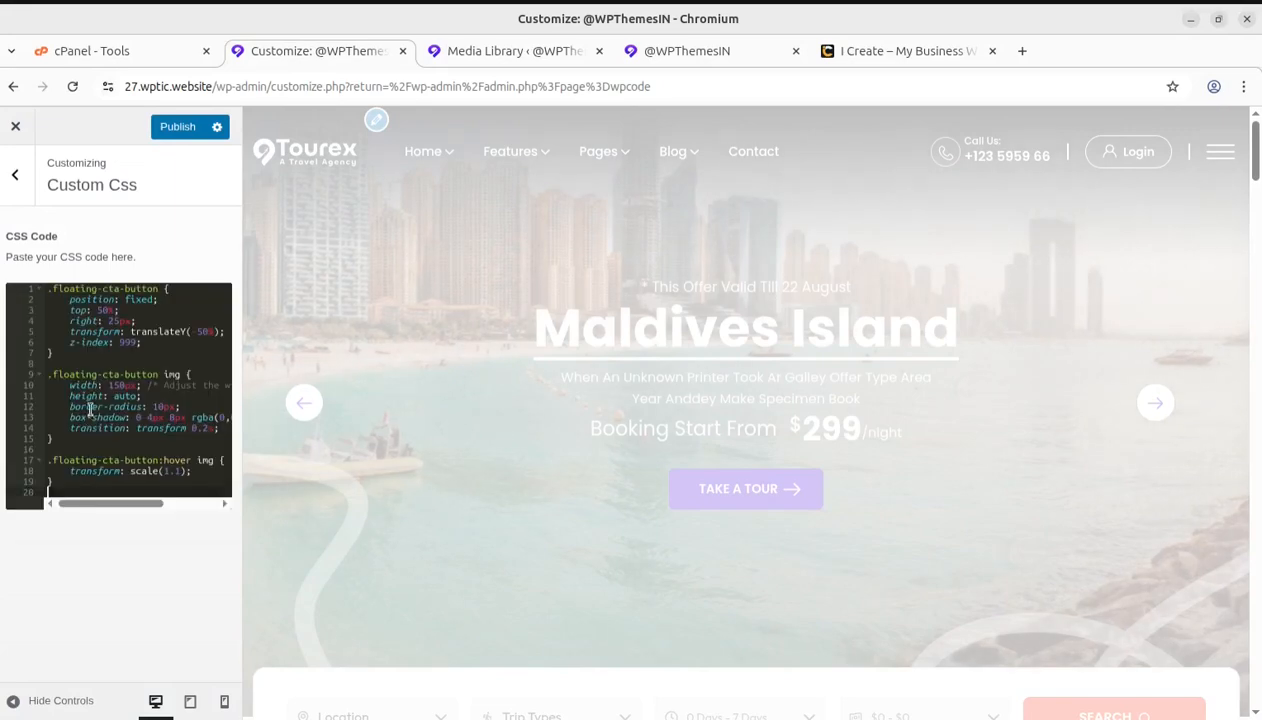
left_click(172, 131)
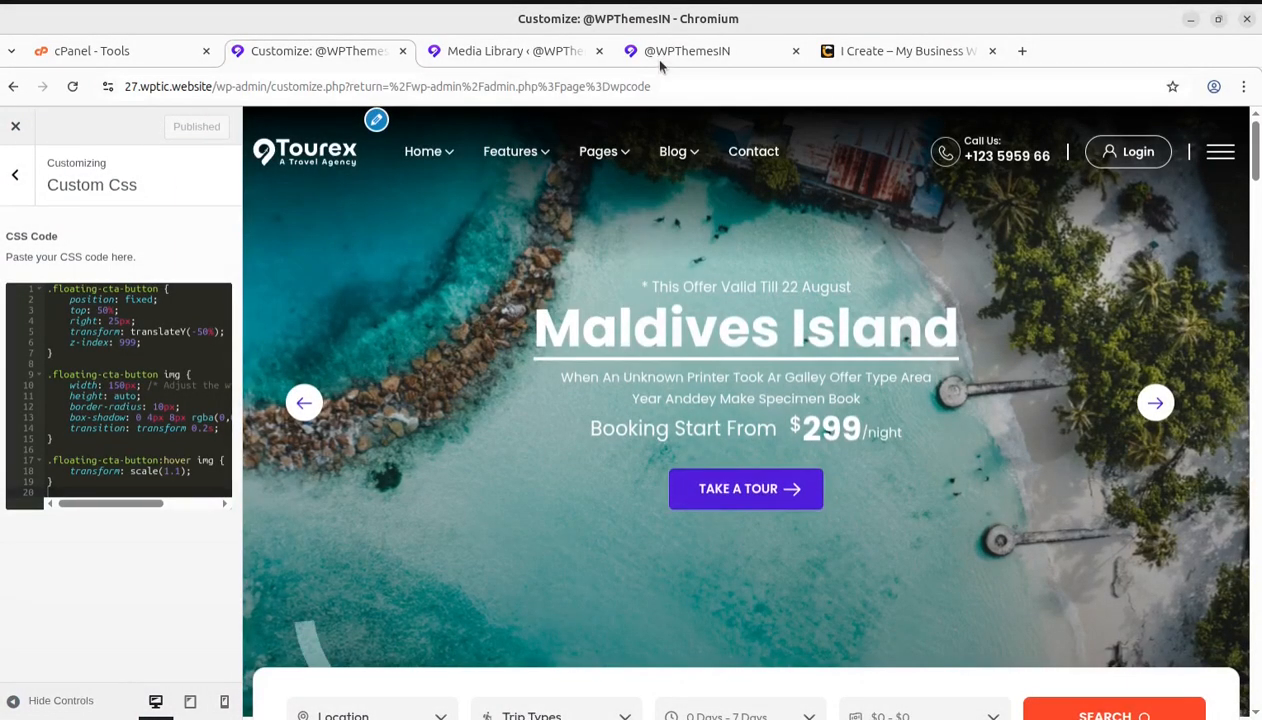
Reload the homepage and check that the Schedule Demo button floats at the middle-right throughout the page
left_click(662, 60)
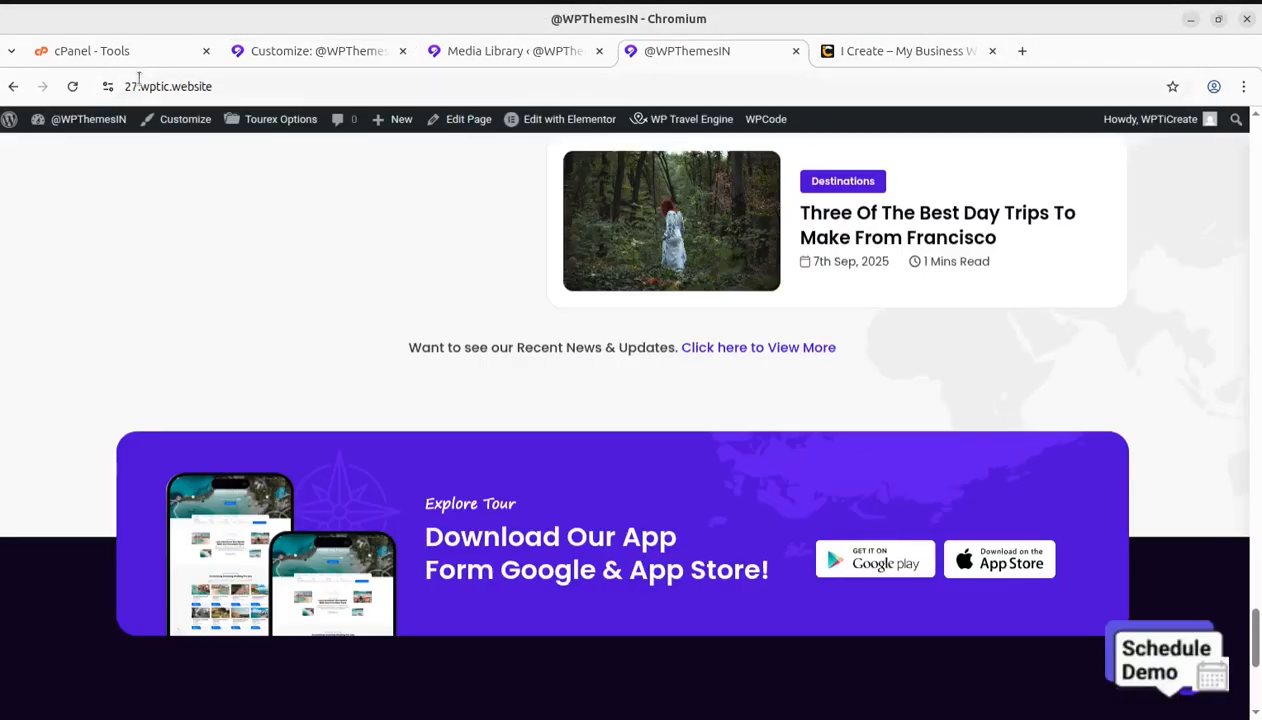
left_click(73, 87)
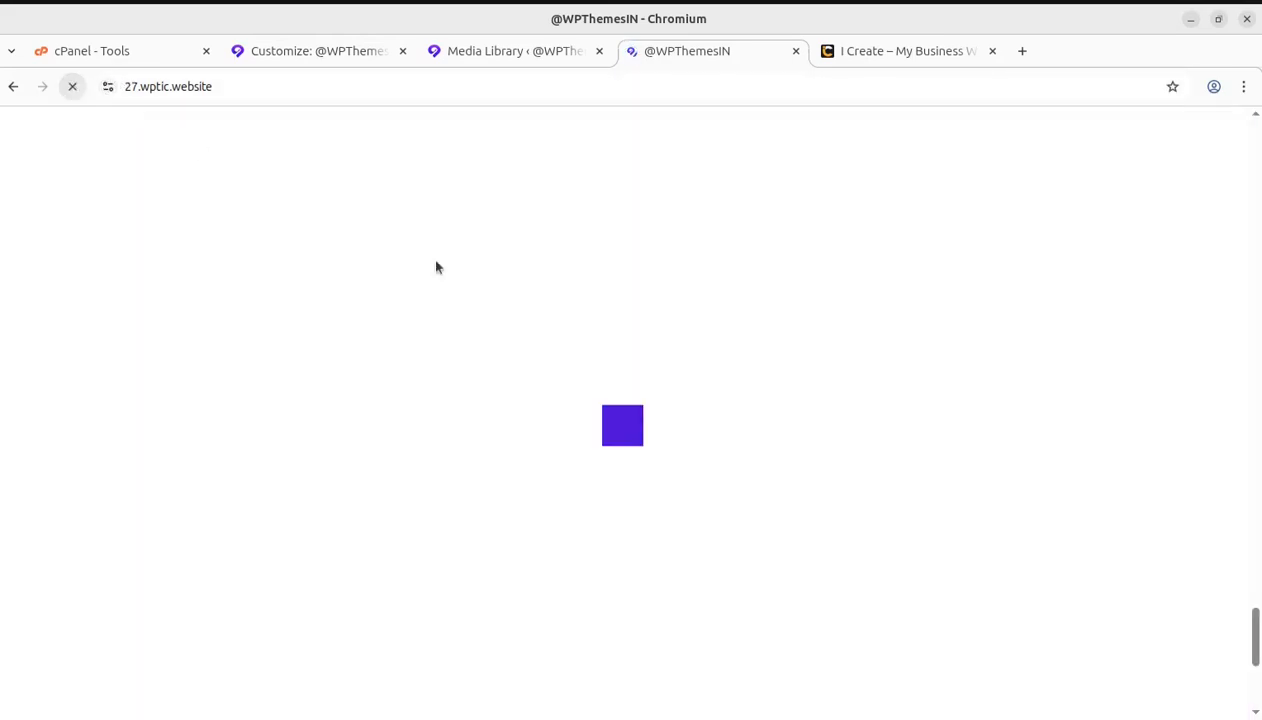
scroll(1196, 442, "up", 1)
scroll(1196, 442, "up", 3)
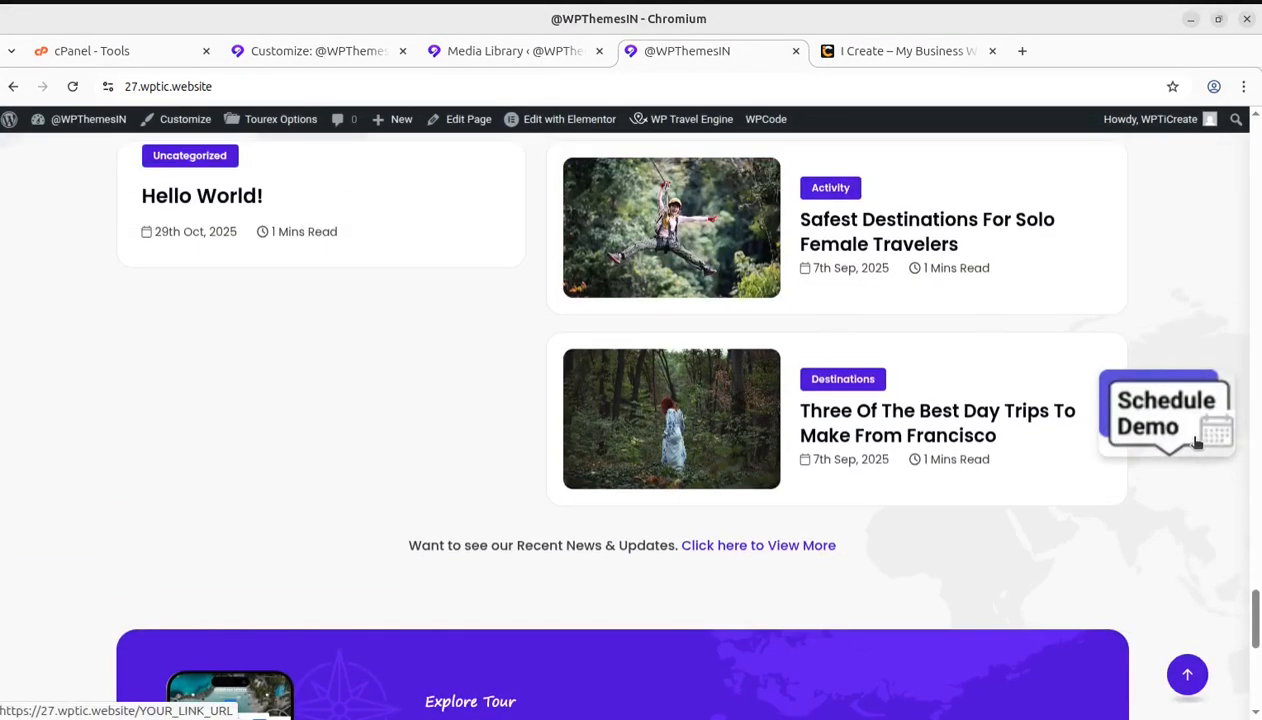
scroll(1196, 442, "up", 2)
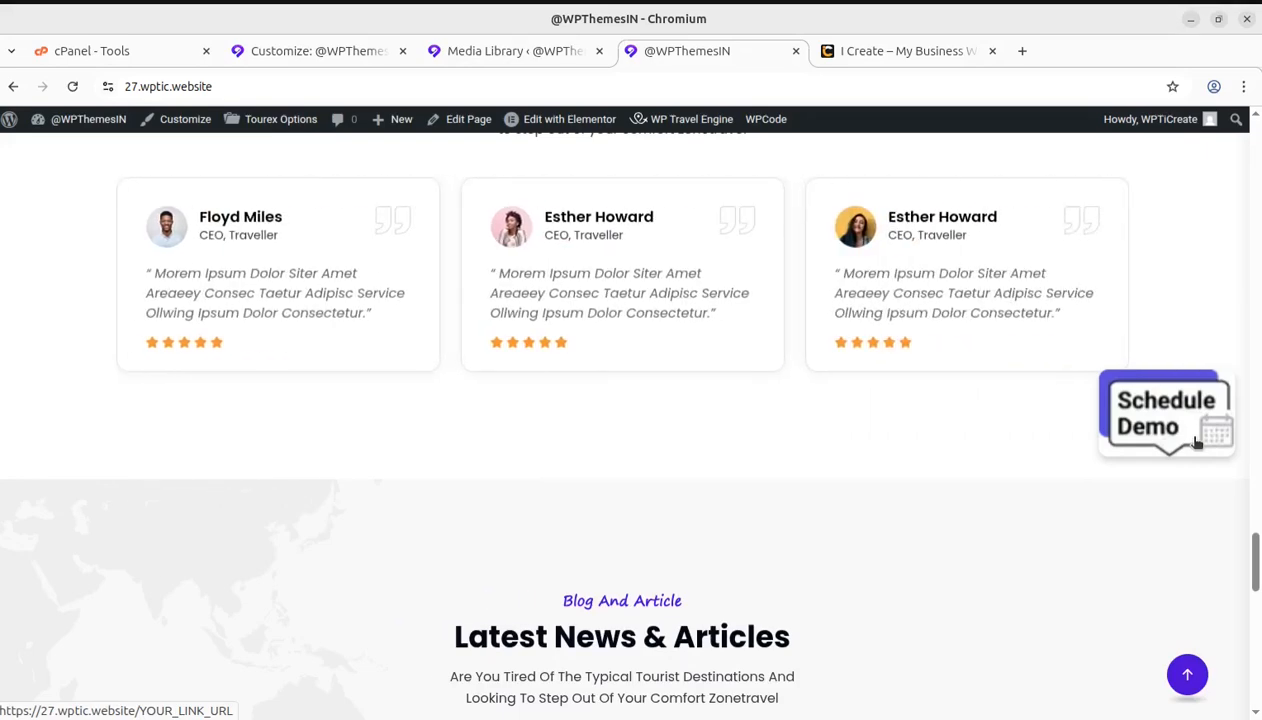
scroll(1196, 442, "up", 5)
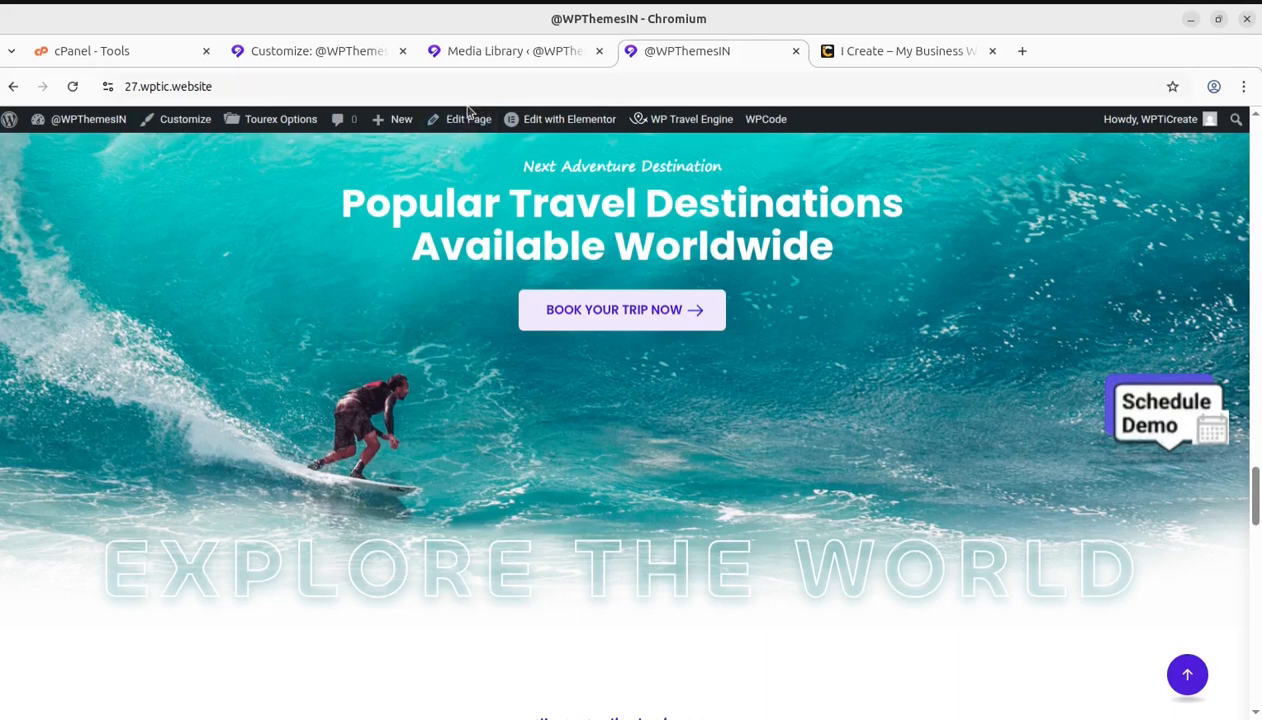
Close the customizer to review the code snippets list, and return to the homepage to view the floating button
left_click(299, 48)
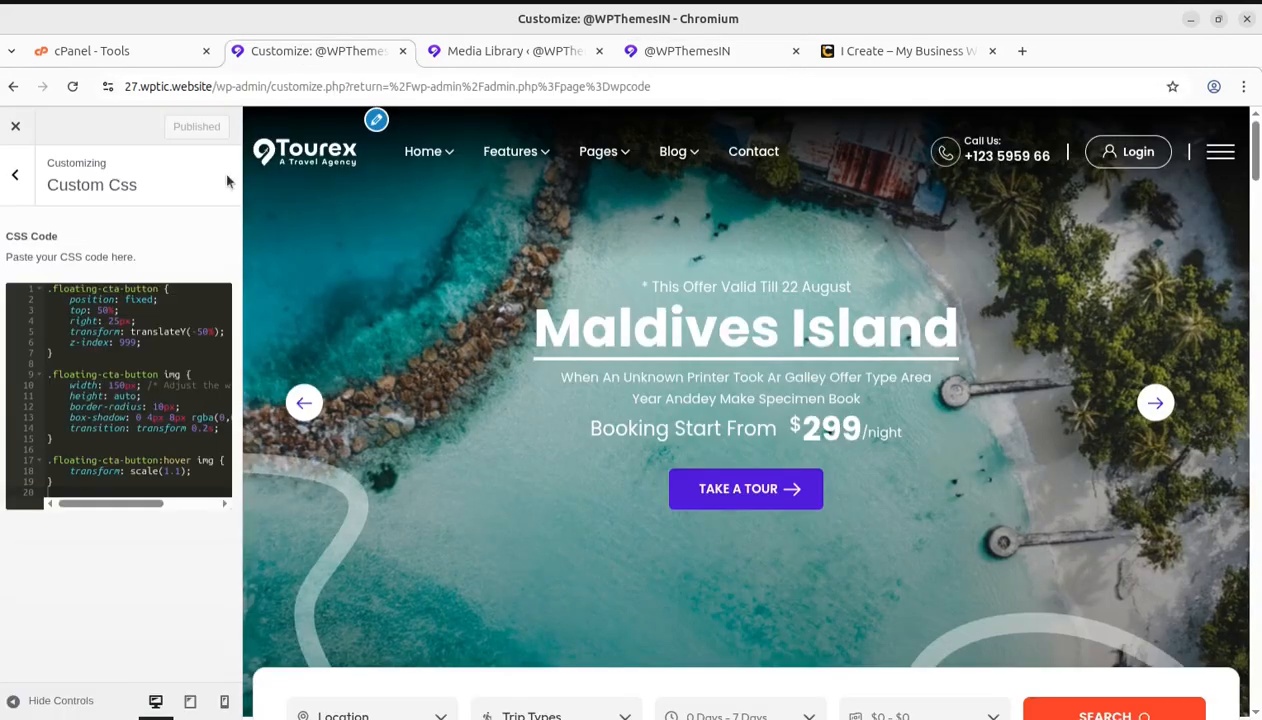
left_click(16, 130)
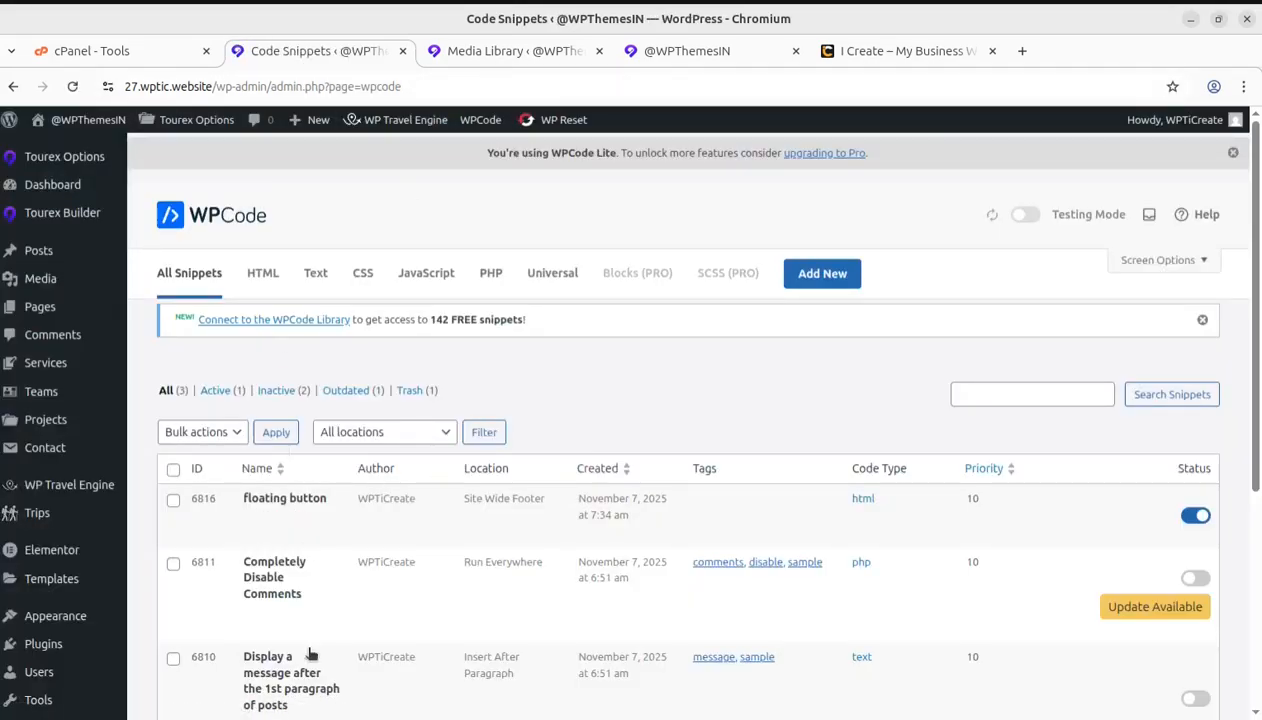
scroll(30, 615, "down", 3)
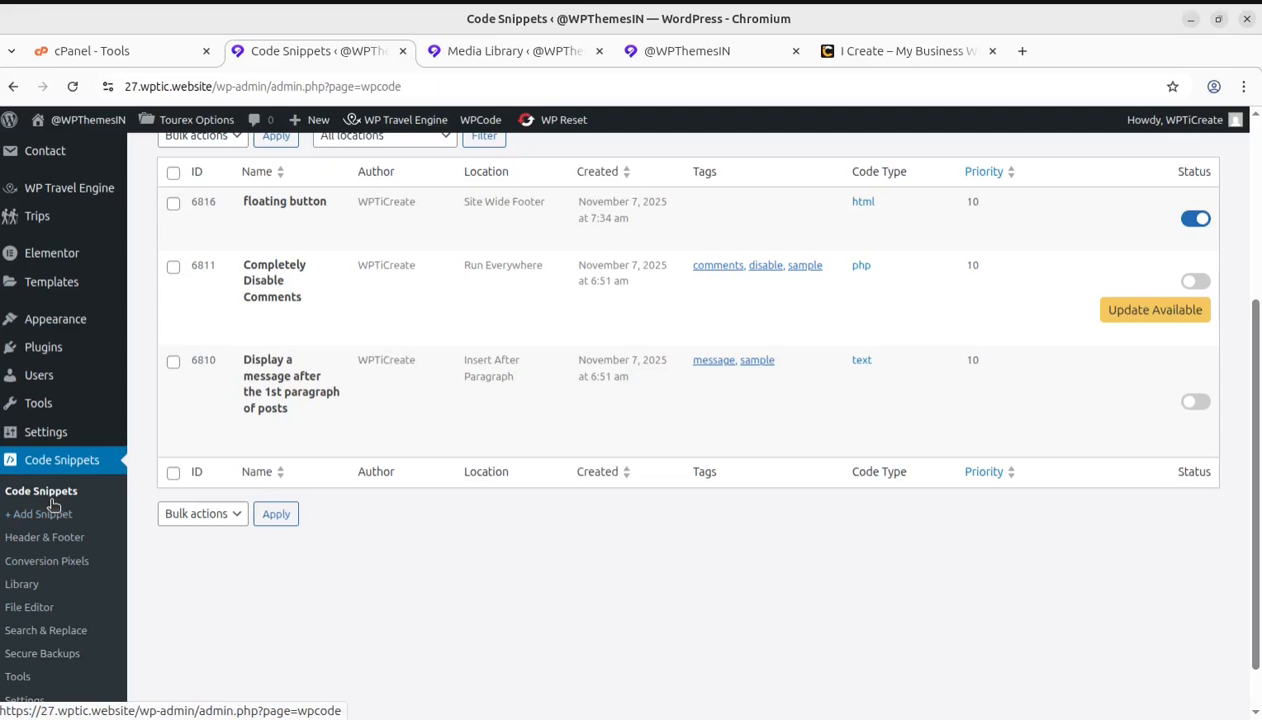
scroll(473, 700, "up", 2)
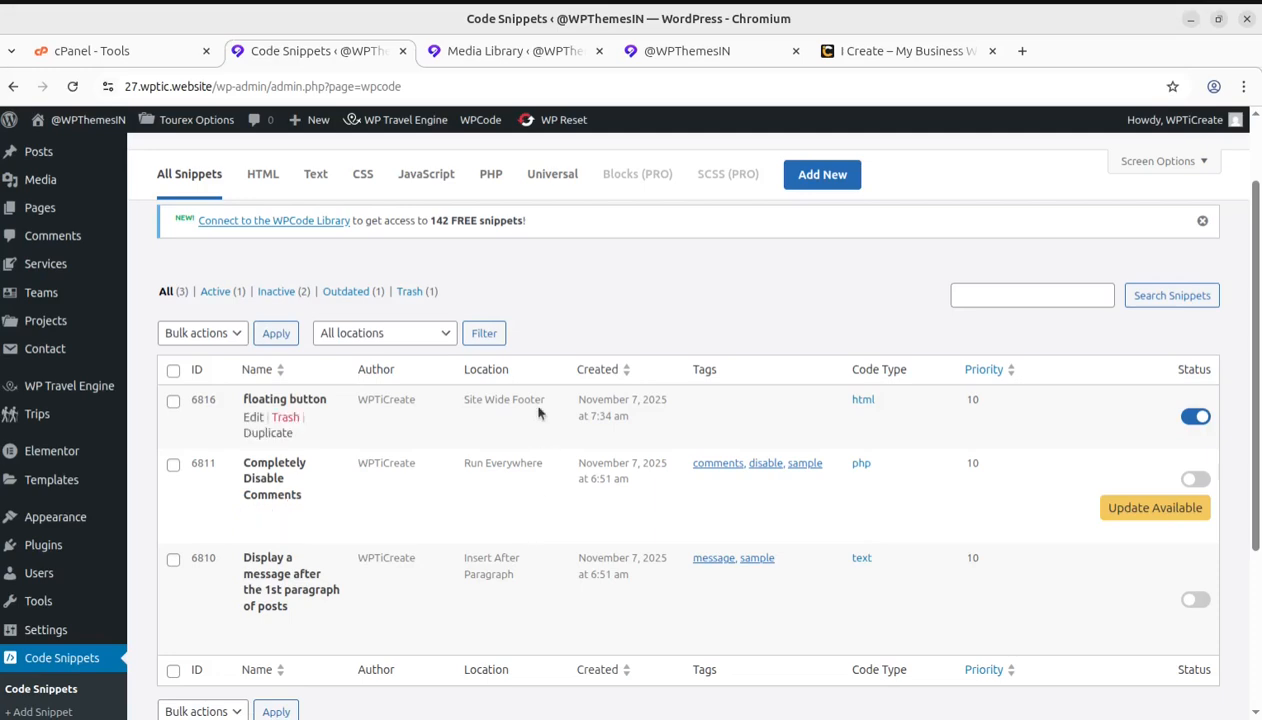
left_click(670, 60)
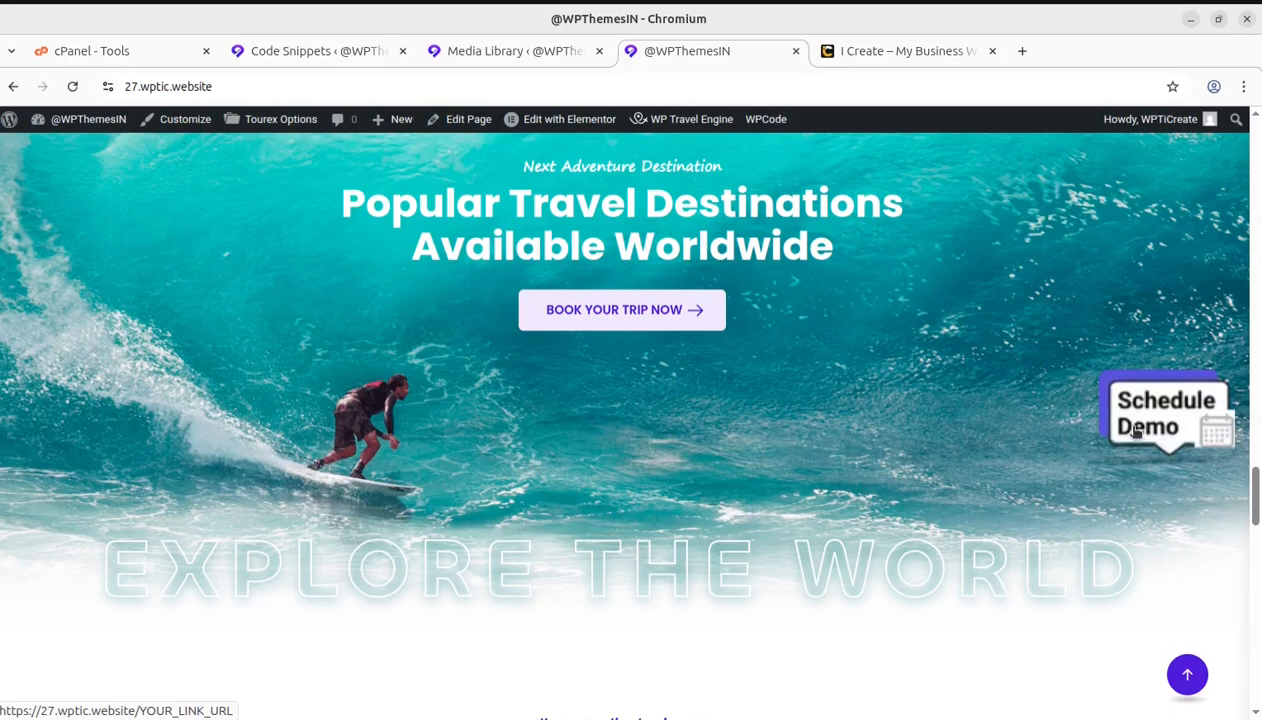
Open the floating button snippet for editing and highlight the YOUR_LINK_URL placeholder in its link code
left_click(300, 52)
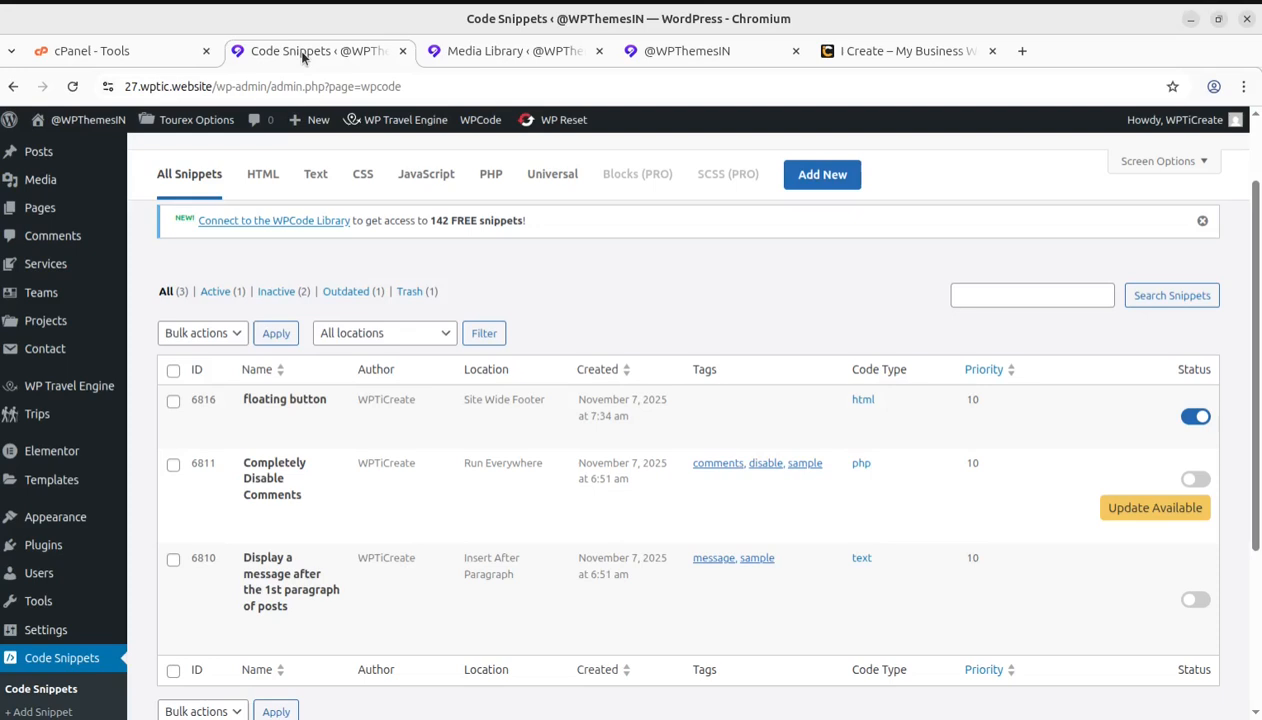
left_click(252, 418)
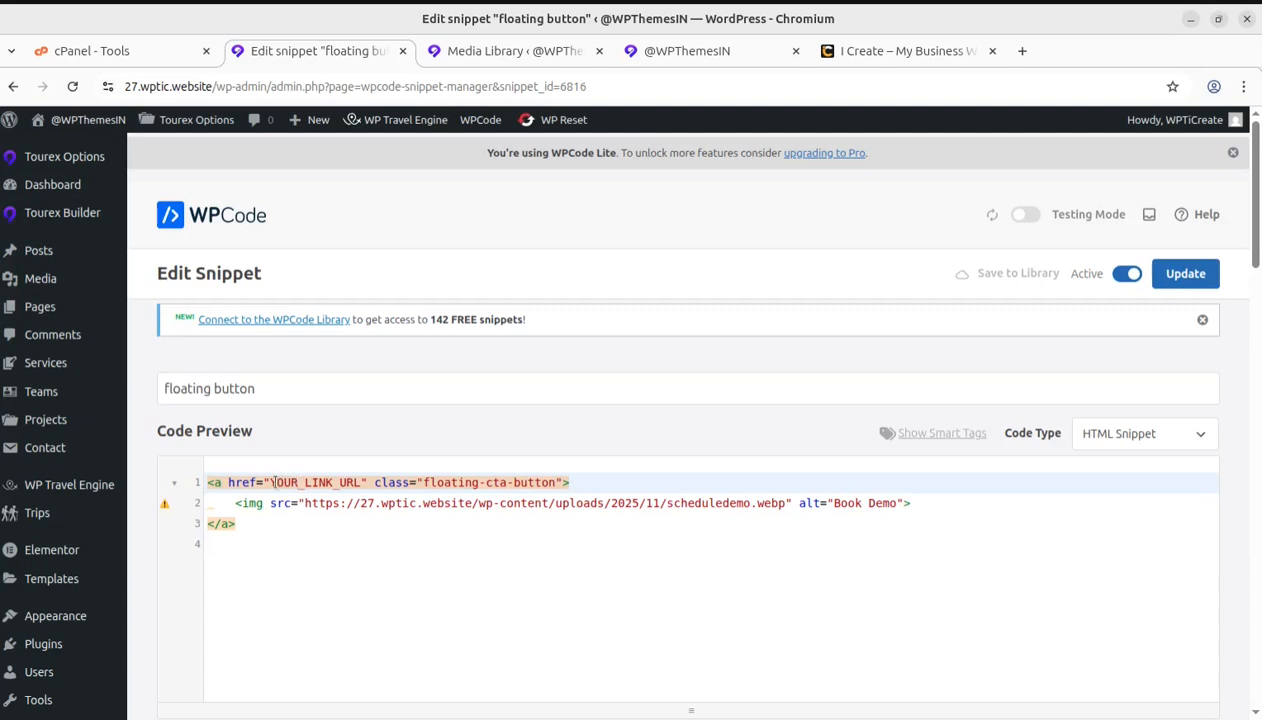
left_click_drag(270, 482, 347, 482)
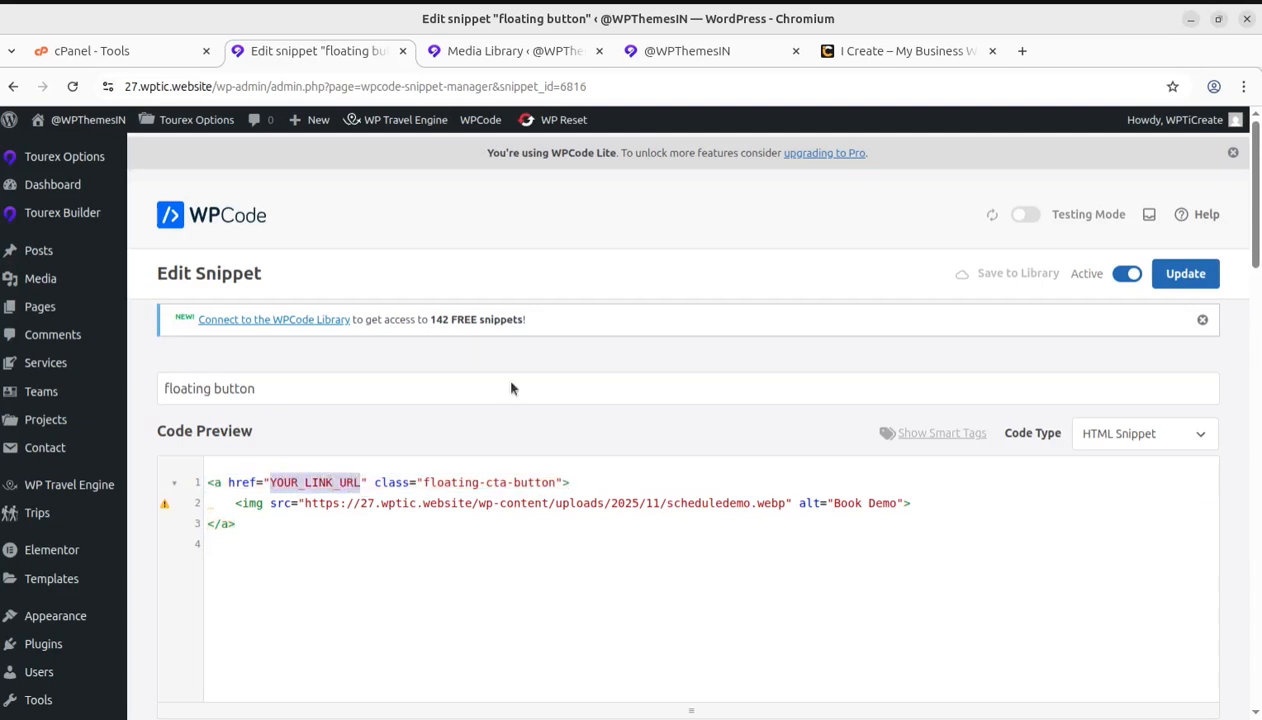
Return to the homepage and check the floating Schedule Demo button from the surfing section up to the page's hero banner
left_click(686, 51)
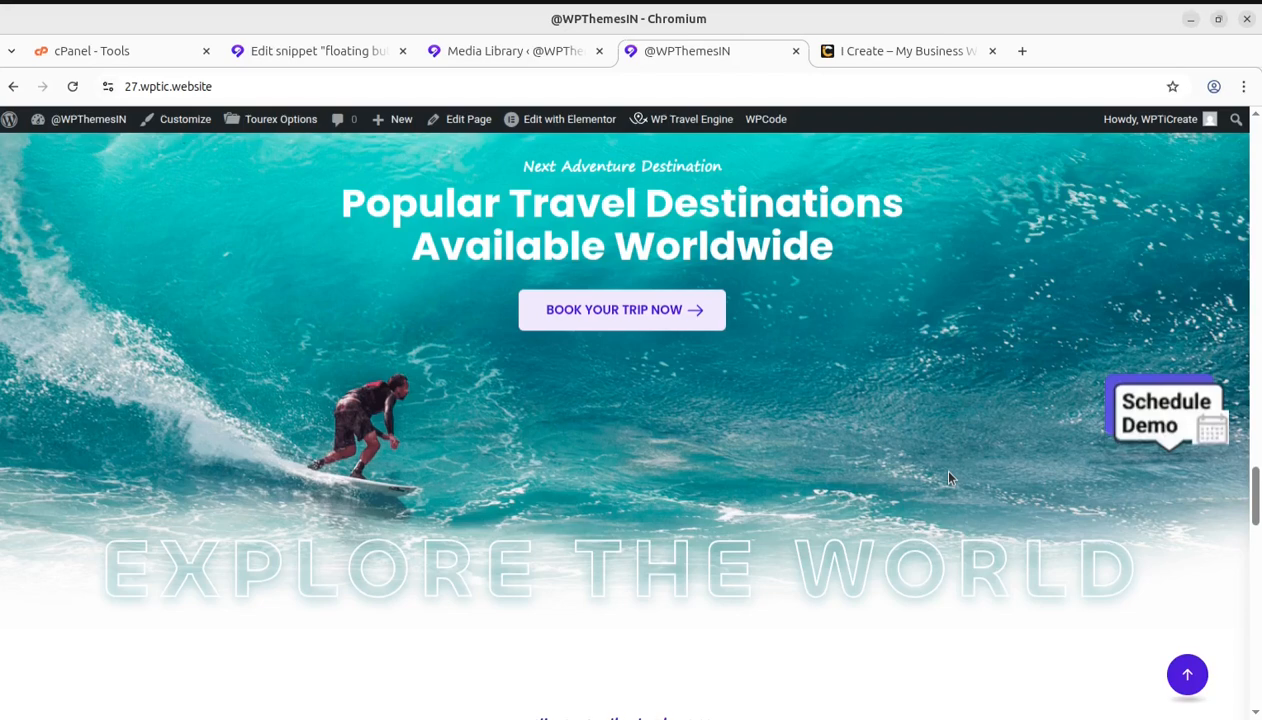
scroll(989, 465, "up", 7)
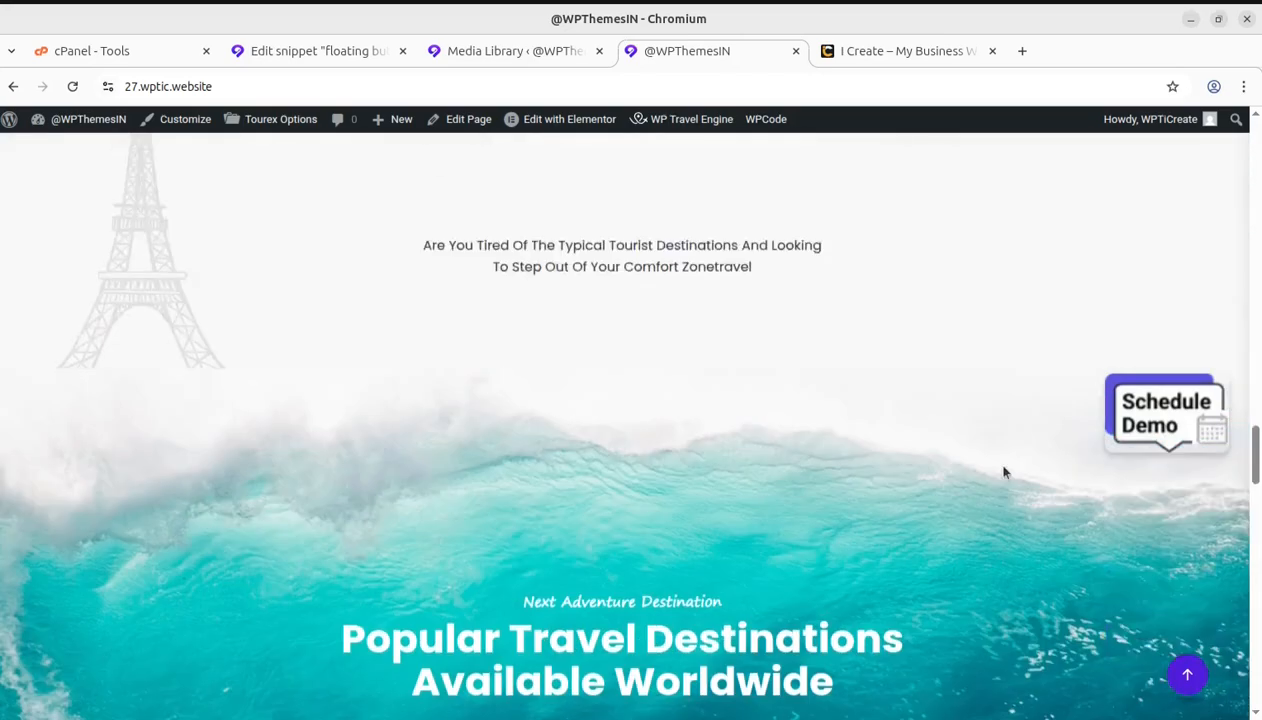
scroll(1005, 472, "up", 20)
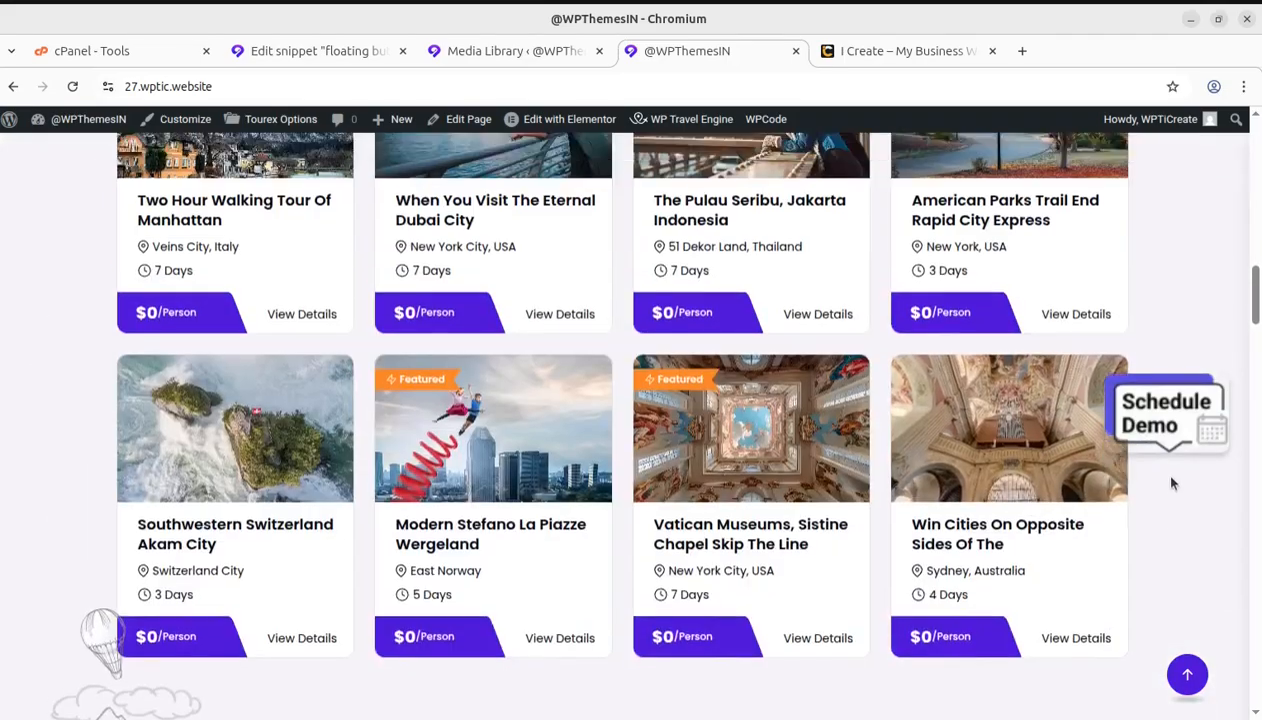
scroll(1165, 476, "up", 8)
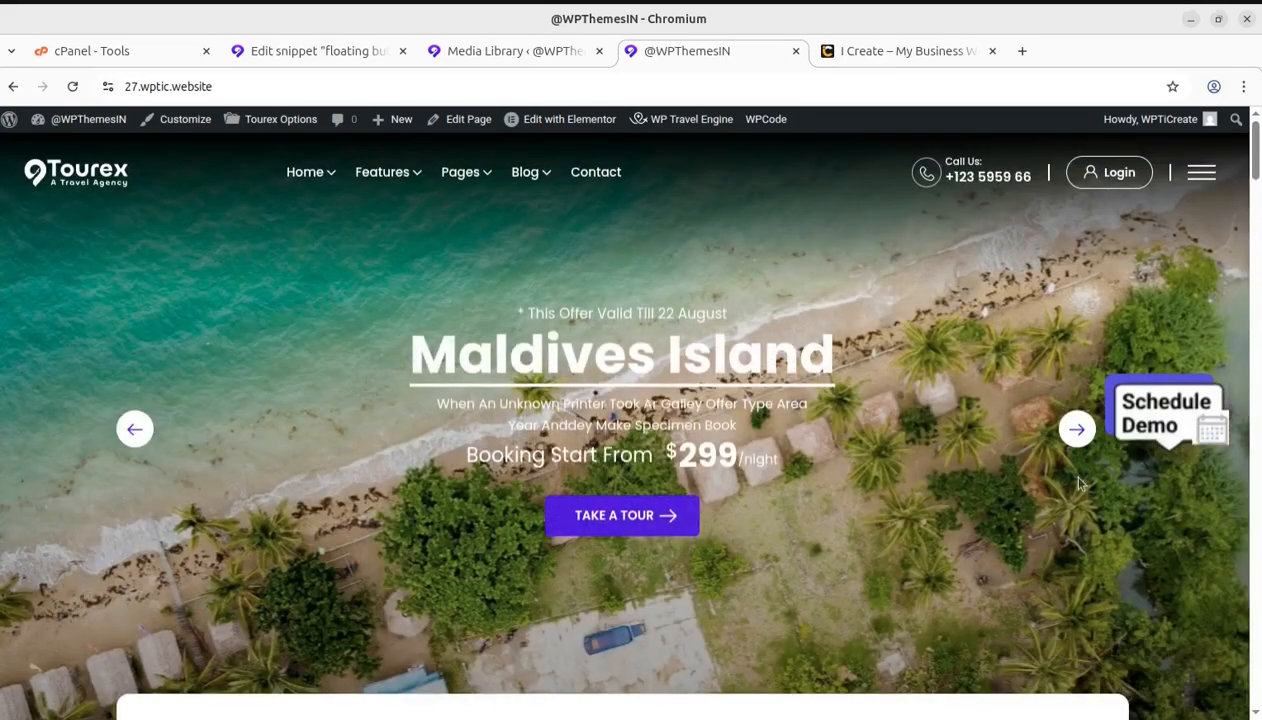